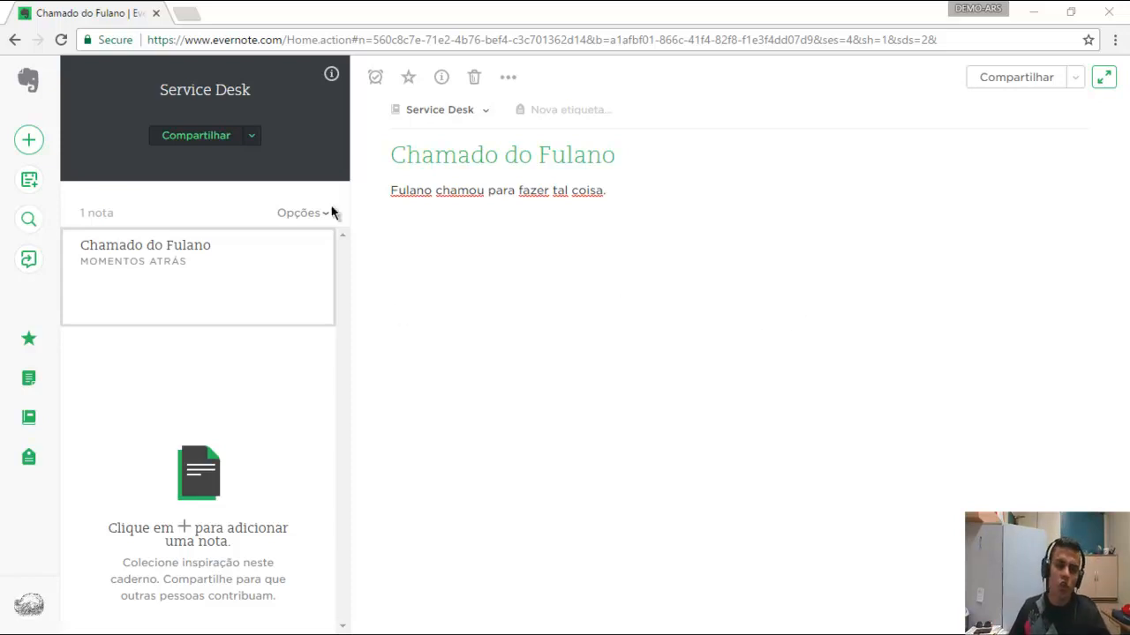
Move the note into Caixa de Entrada and retitle it 'Fluxo de trabalho Service Desk'.
click(469, 113)
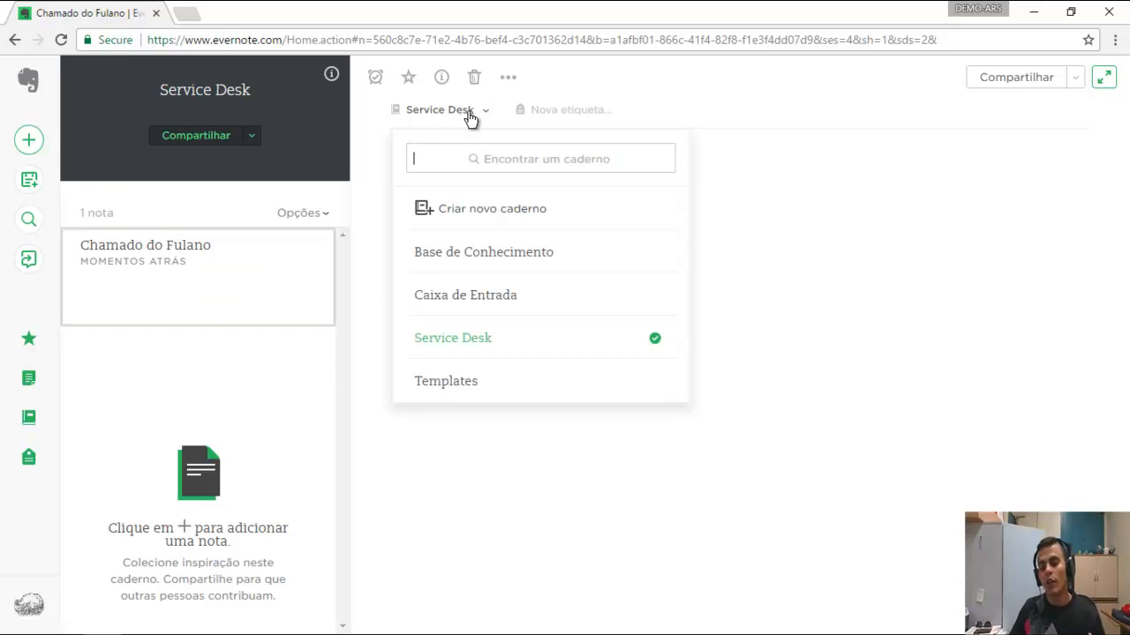
click(491, 295)
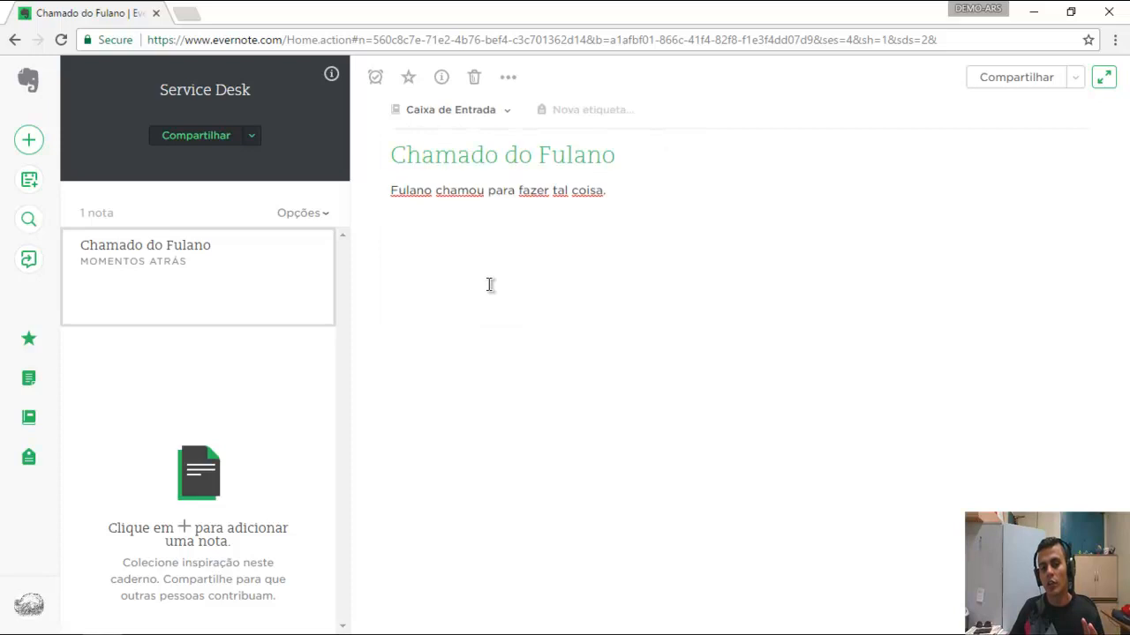
drag(618, 156, 391, 157)
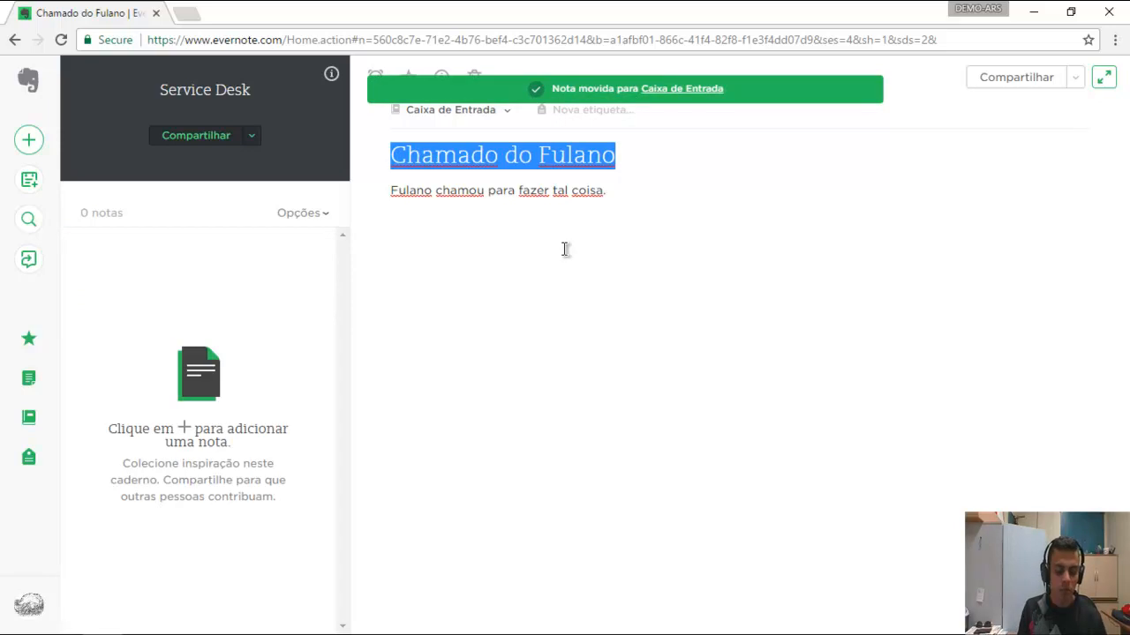
text(Fluxo de trabalho Service )
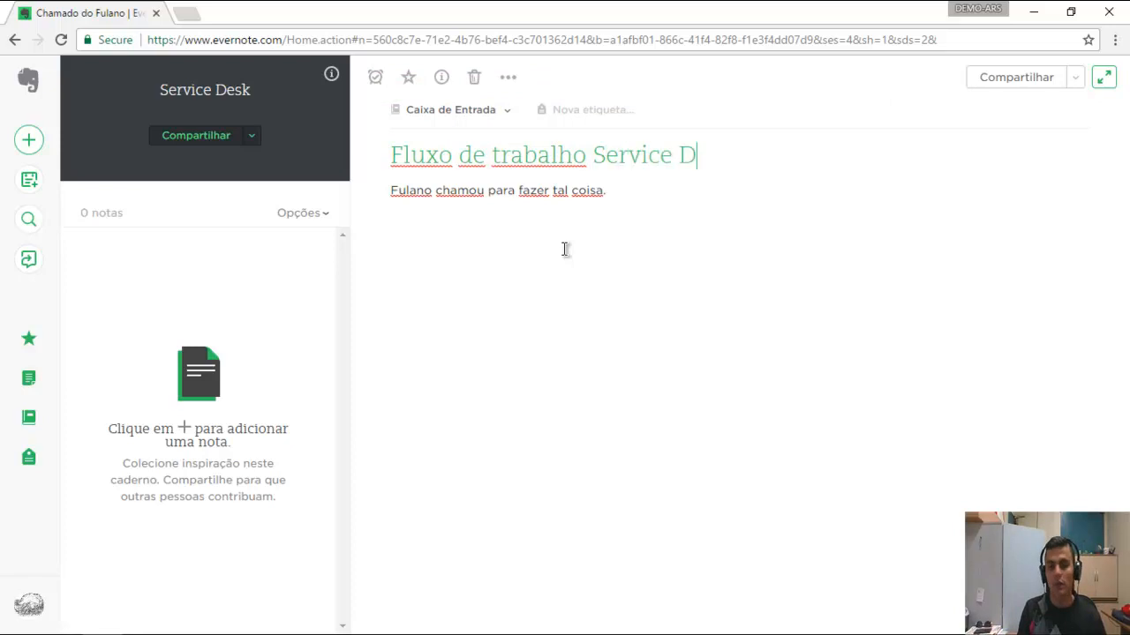
text(Desk)
Delete the note's existing body text so the body is empty.
drag(679, 187, 391, 207)
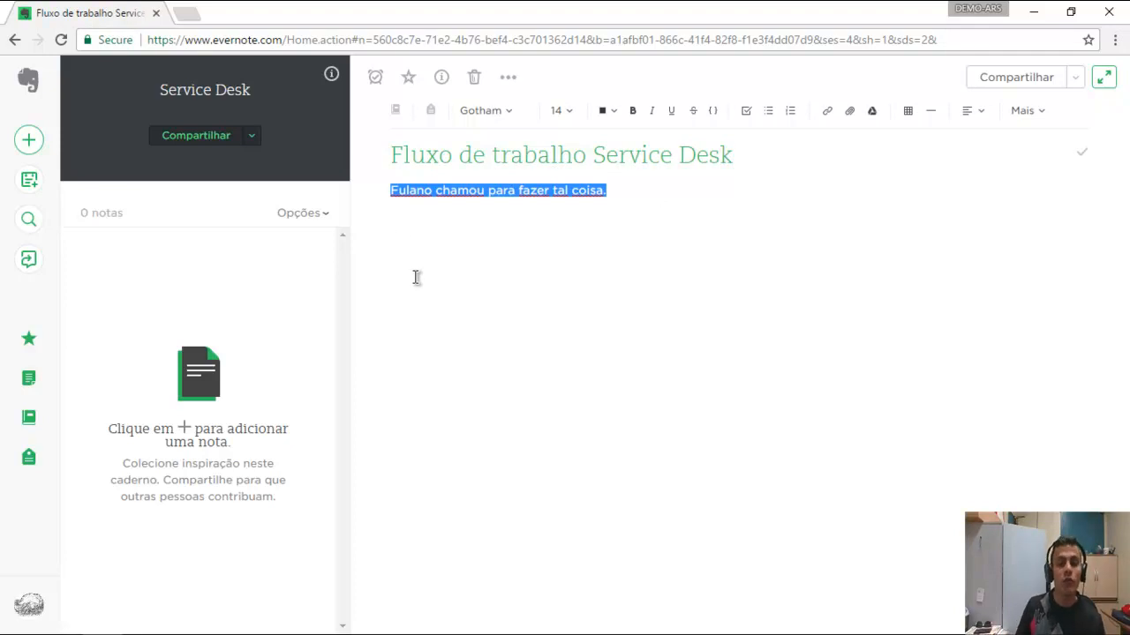
key(BackSpace)
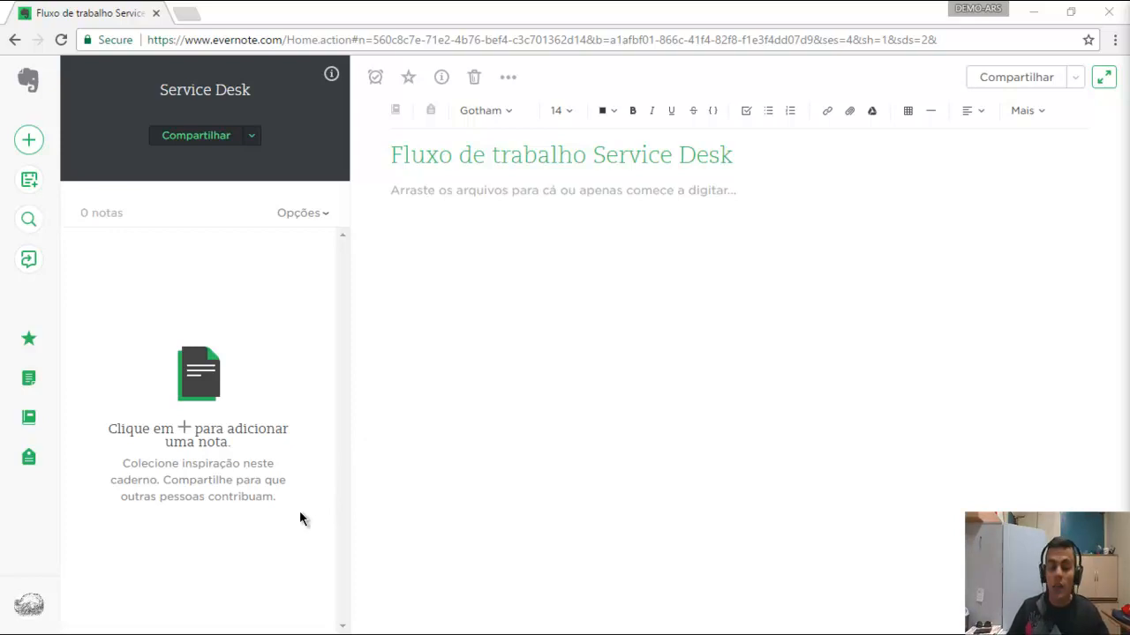
Maximize Evernote desktop, enlarge the editor and open the Fluxo de trabalho Service Desk note's body.
click(142, 628)
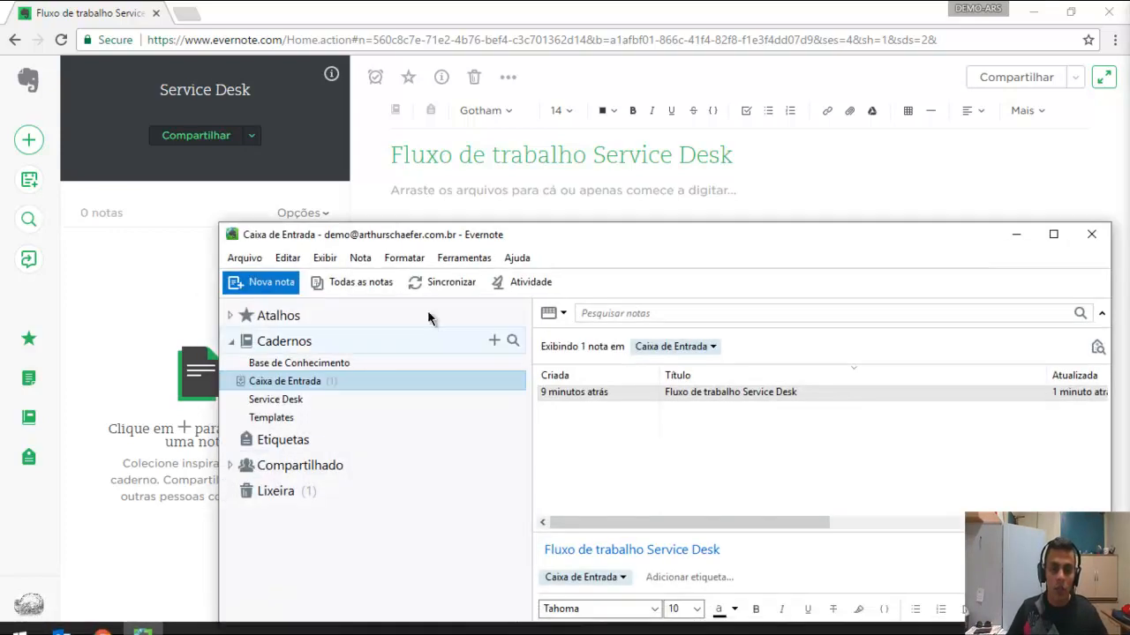
double_click(548, 235)
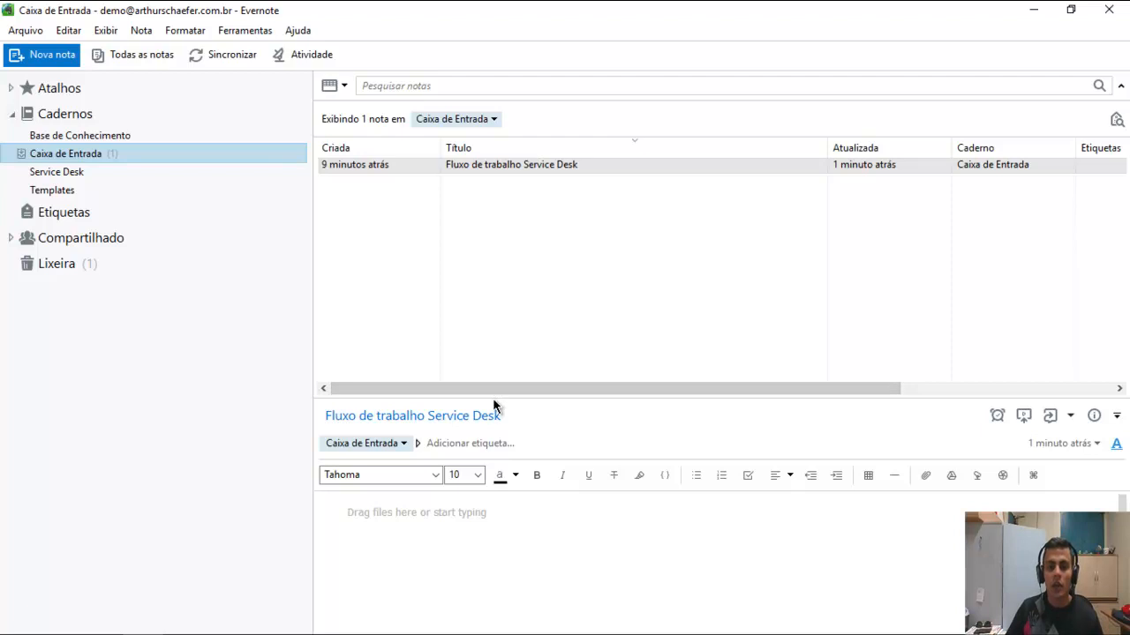
drag(494, 397, 485, 318)
click(414, 227)
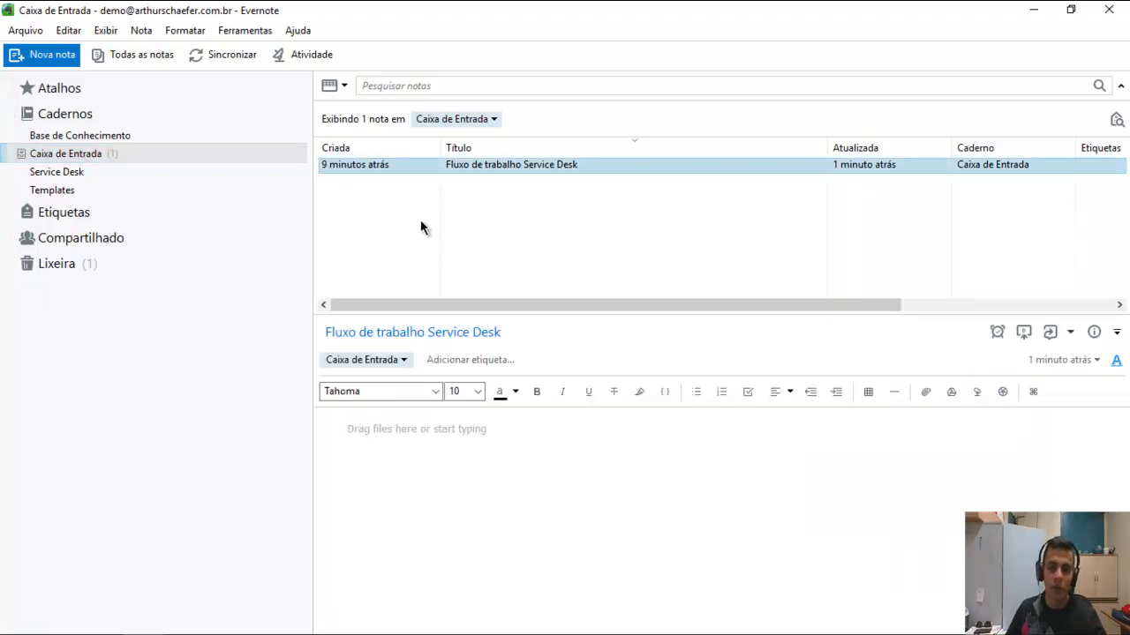
click(414, 429)
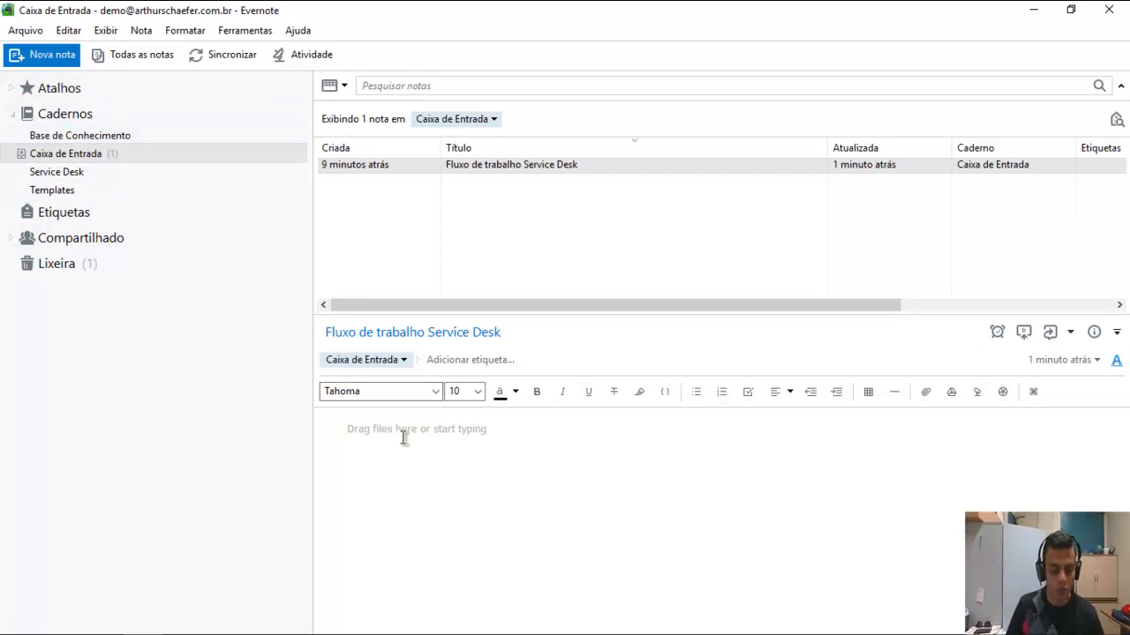
Type the heading 'Pilha de Cadernos Service Desk' followed by bullets Service Desk, Templates, Base de Conhecimento.
text(Pil)
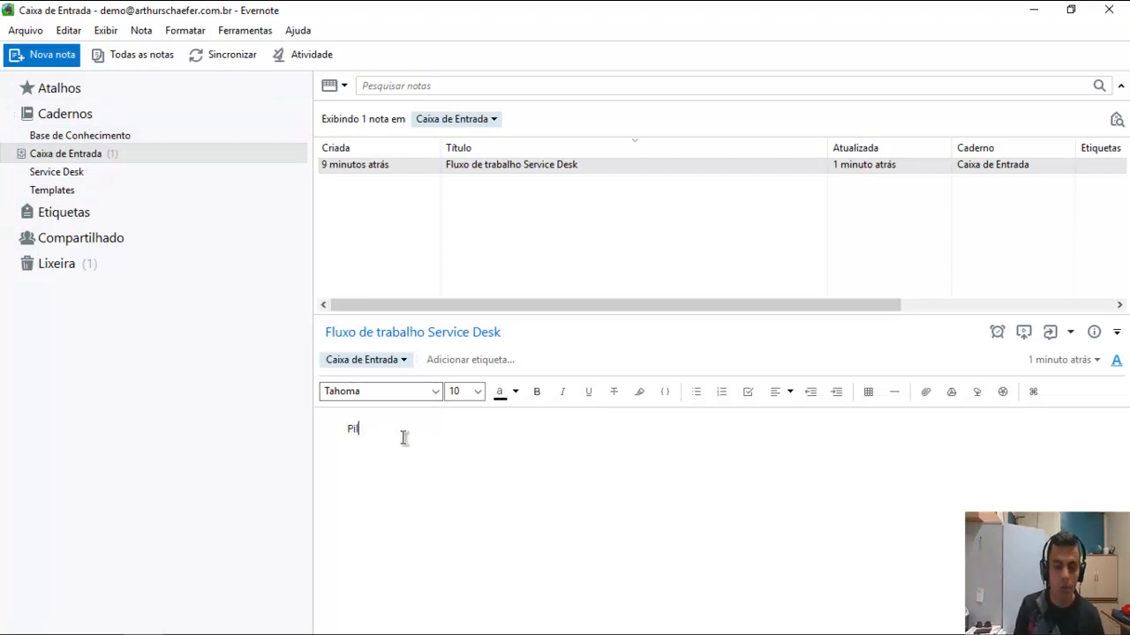
text(ha de Cadernos )
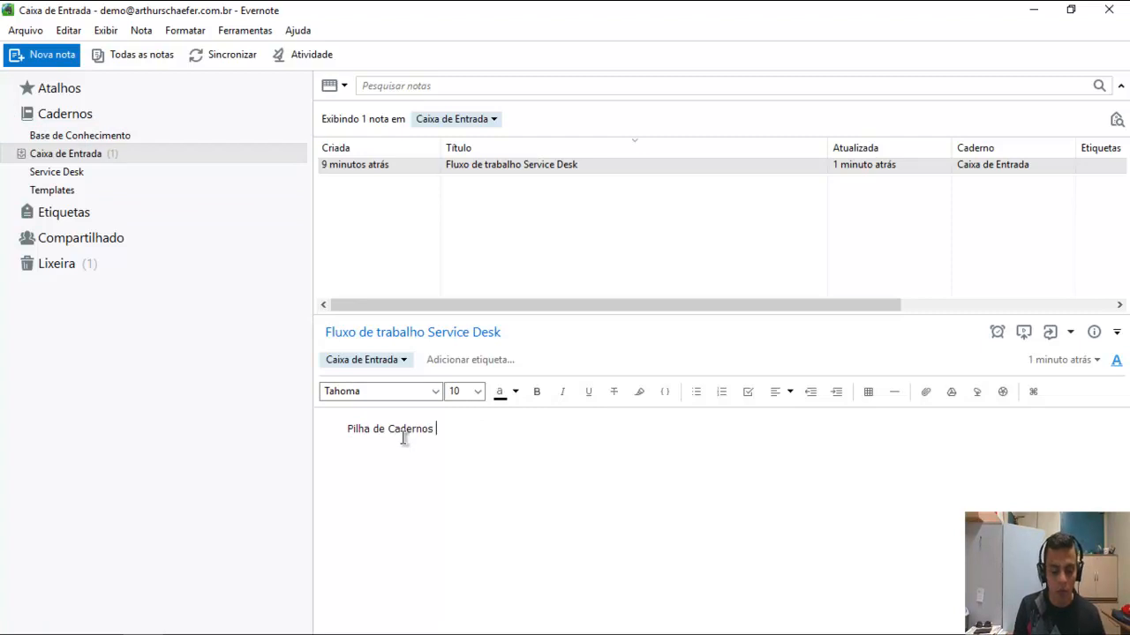
text(Service Desk)
key(Return)
key(ctrl+shift+b)
text(Service Desk )
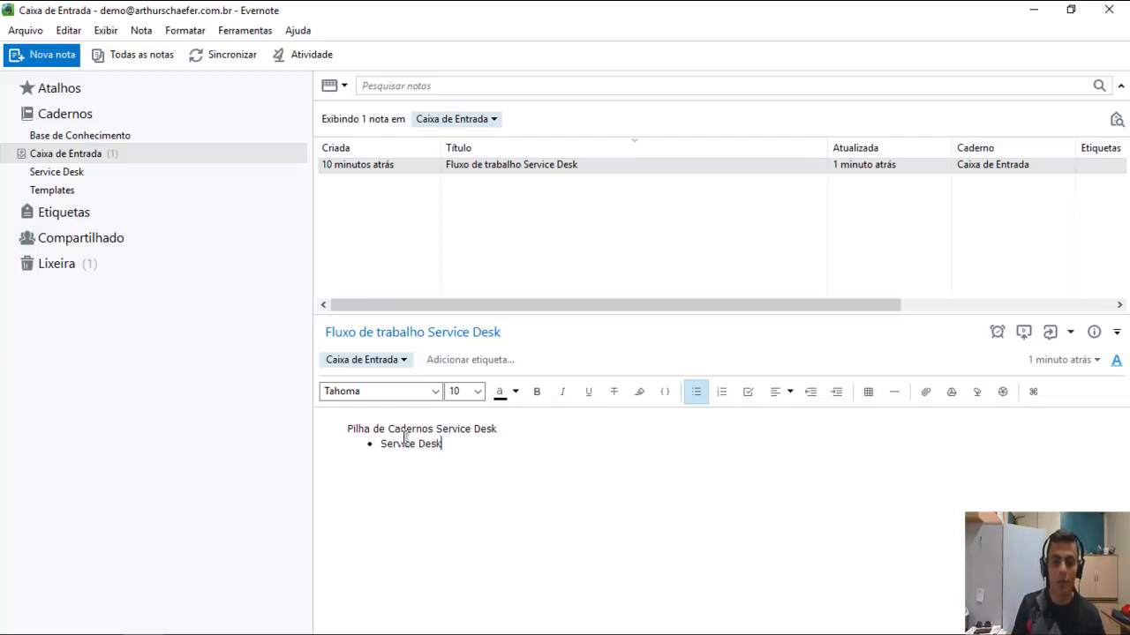
text(Templates)
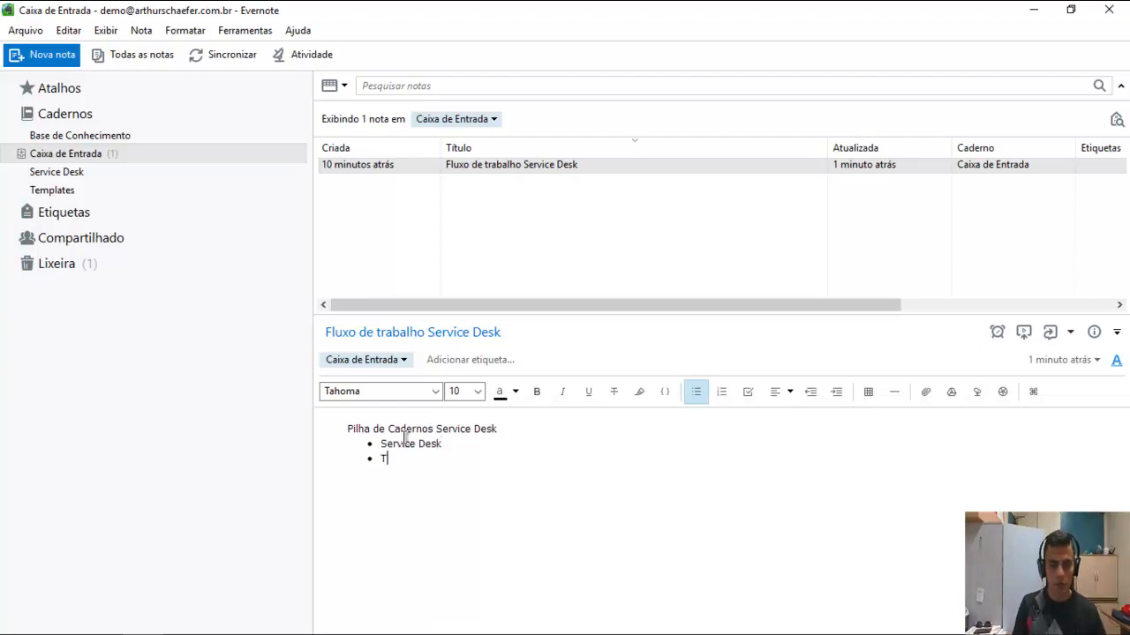
key(Return)
text(Base de Conhecimento)
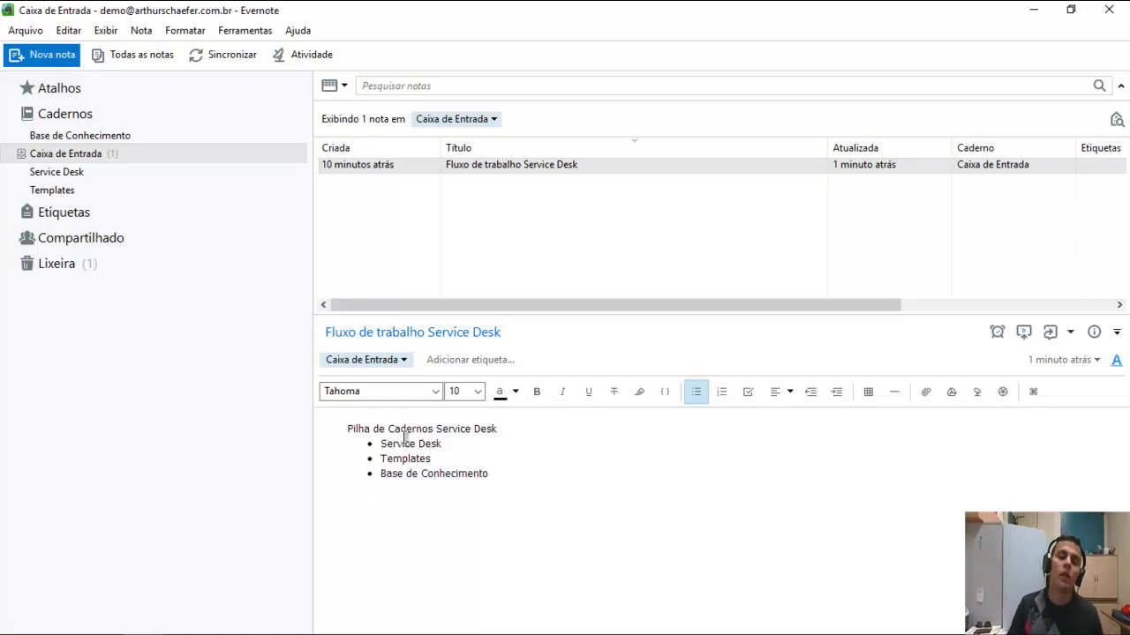
key(Return)
key(Return)
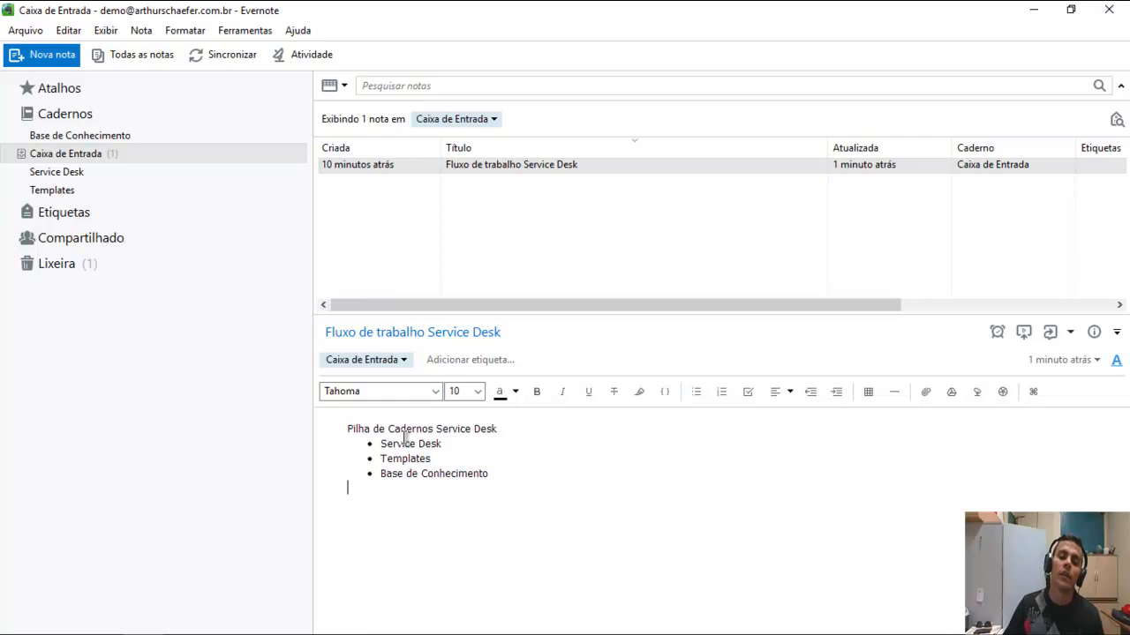
Prefix each of the three bullets with 'Caderno' and end the list.
click(466, 443)
key(Home)
text(Caderno)
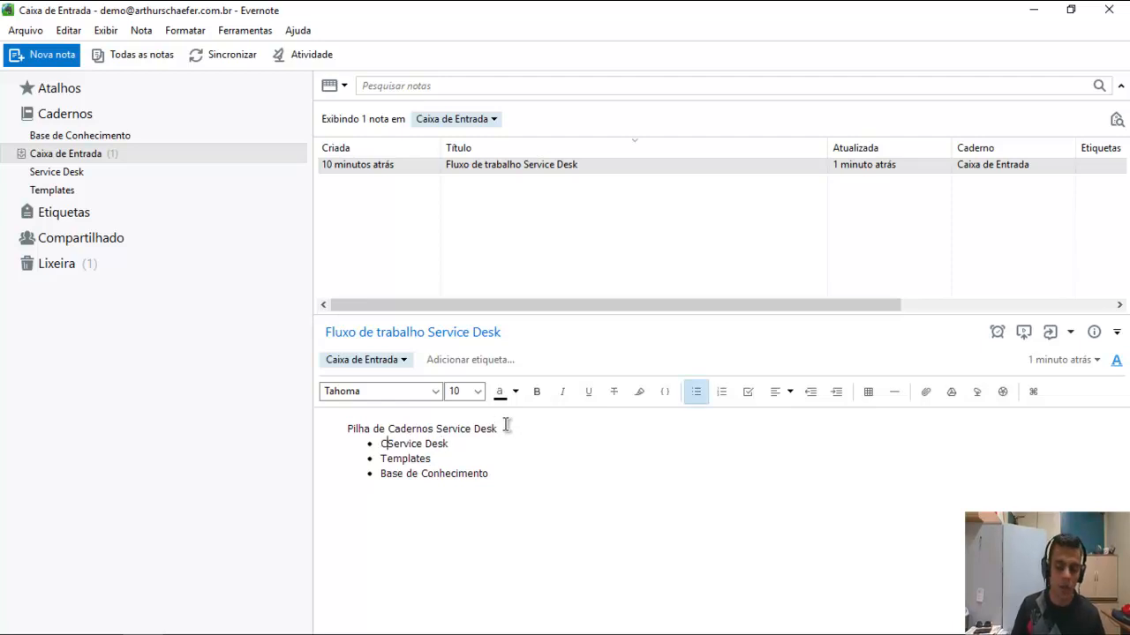
key(ctrl+shift+Left)
key(ctrl+c)
key(Left)
key(Down)
key(ctrl+v)
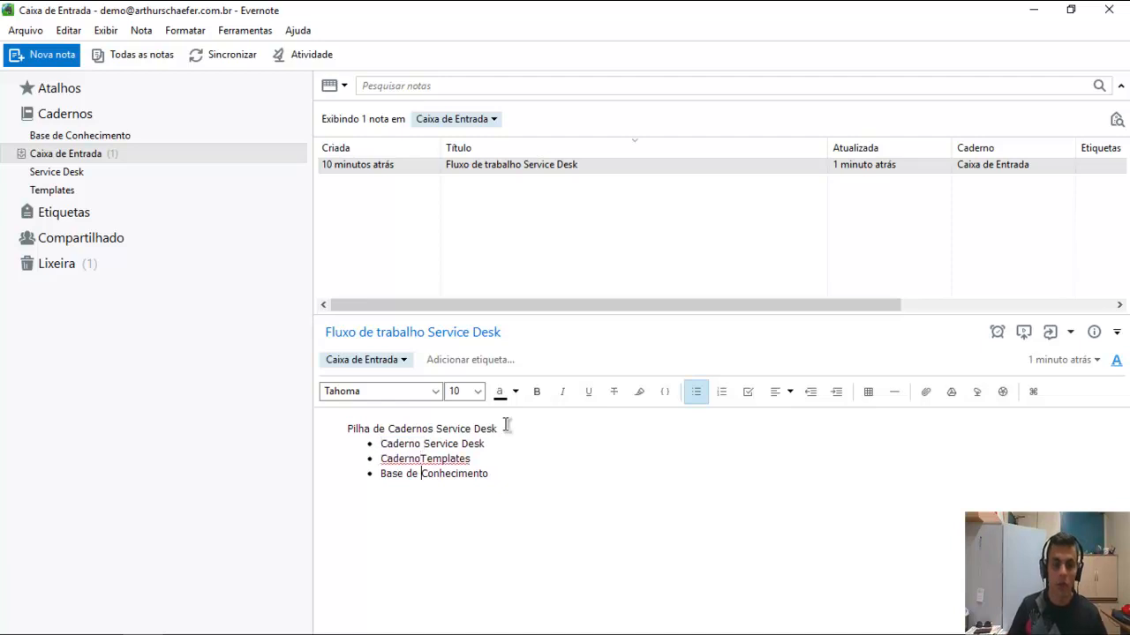
key(Down)
key(Home)
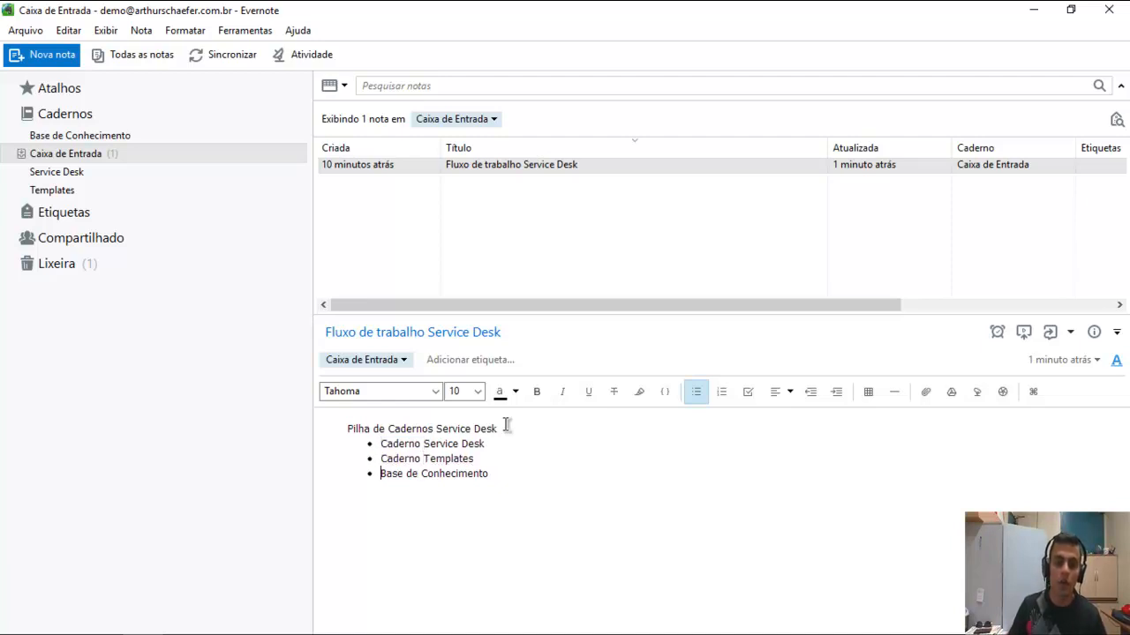
key(ctrl+v)
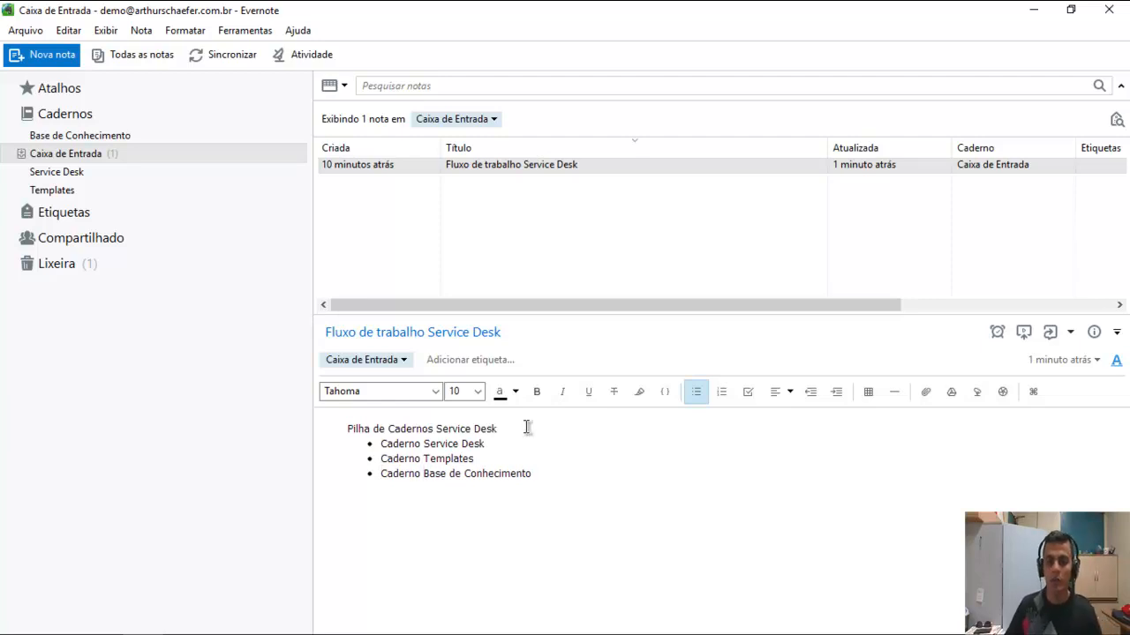
click(628, 474)
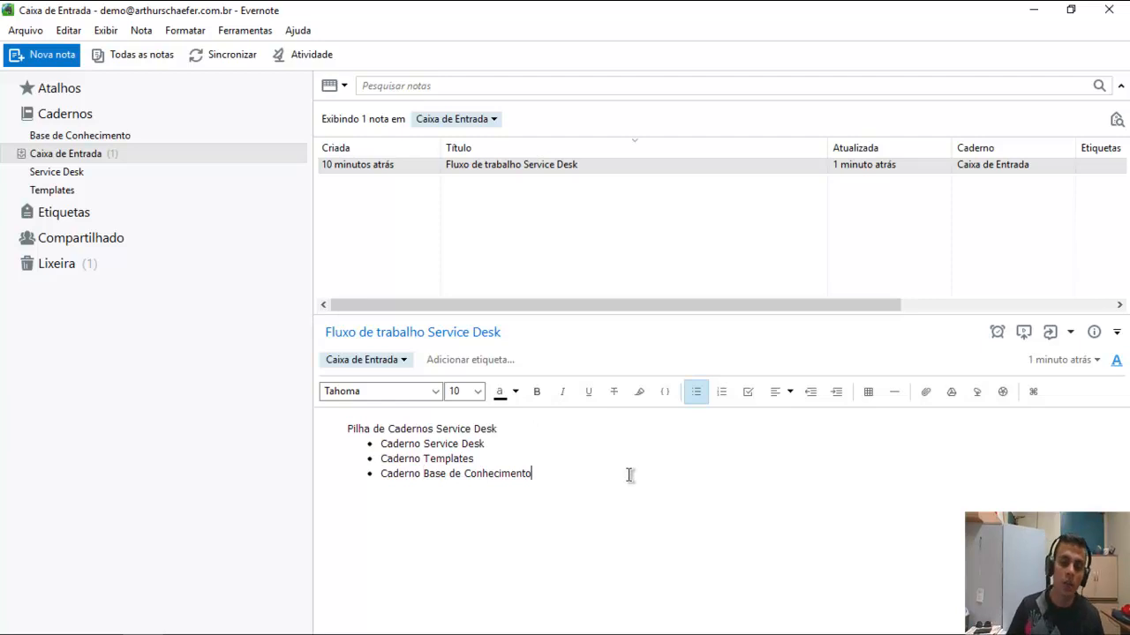
key(Return)
key(Return)
key(Return)
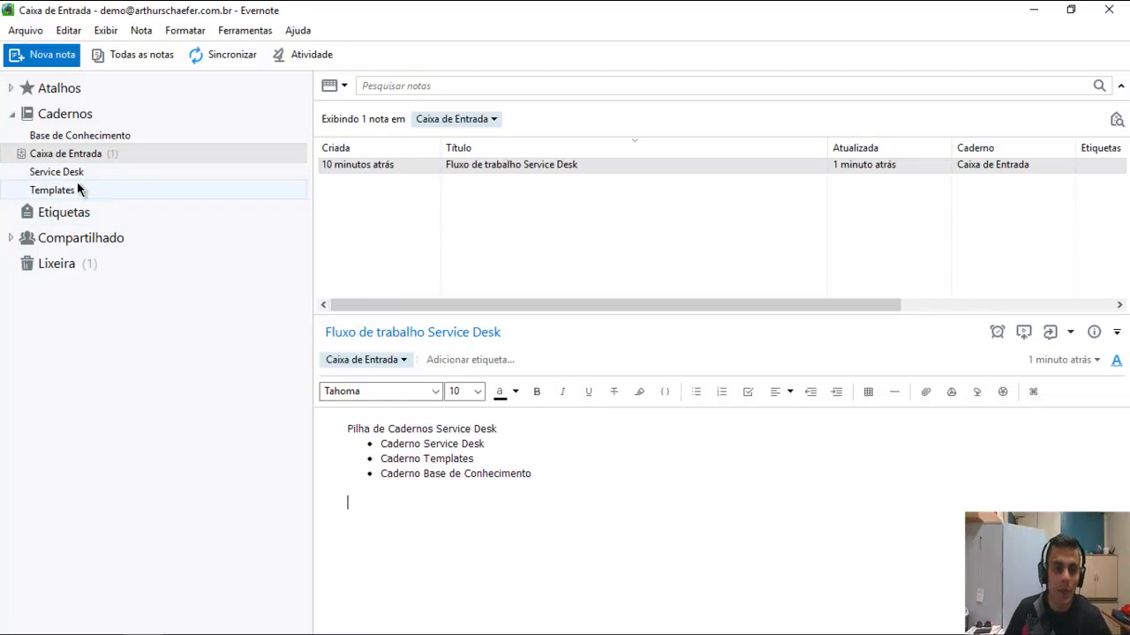
Stack the Base de Conhecimento notebook together with Service Desk.
click(86, 136)
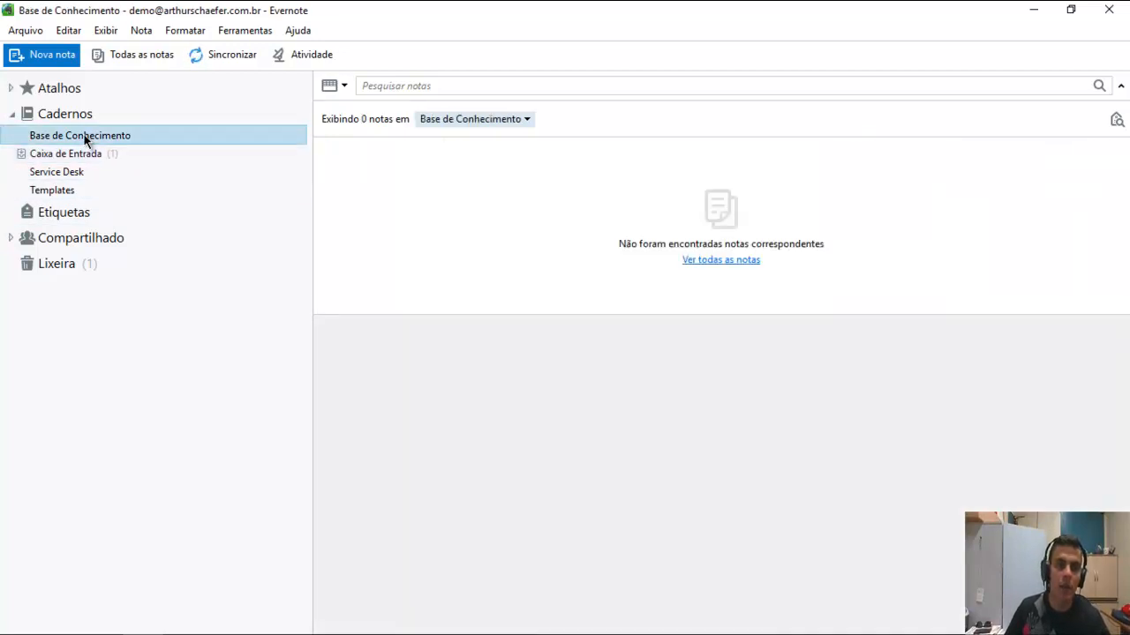
click(84, 153)
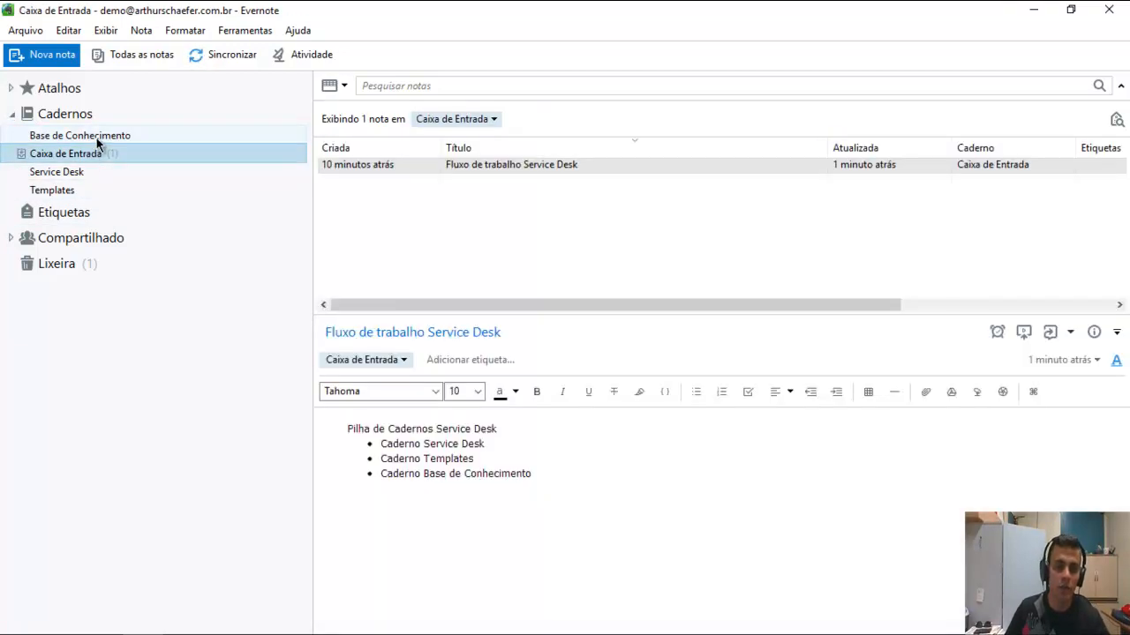
click(96, 140)
mouse_move(98, 143)
mouse_down()
mouse_move(115, 148)
mouse_move(89, 172)
mouse_move(77, 210)
mouse_move(88, 157)
mouse_up()
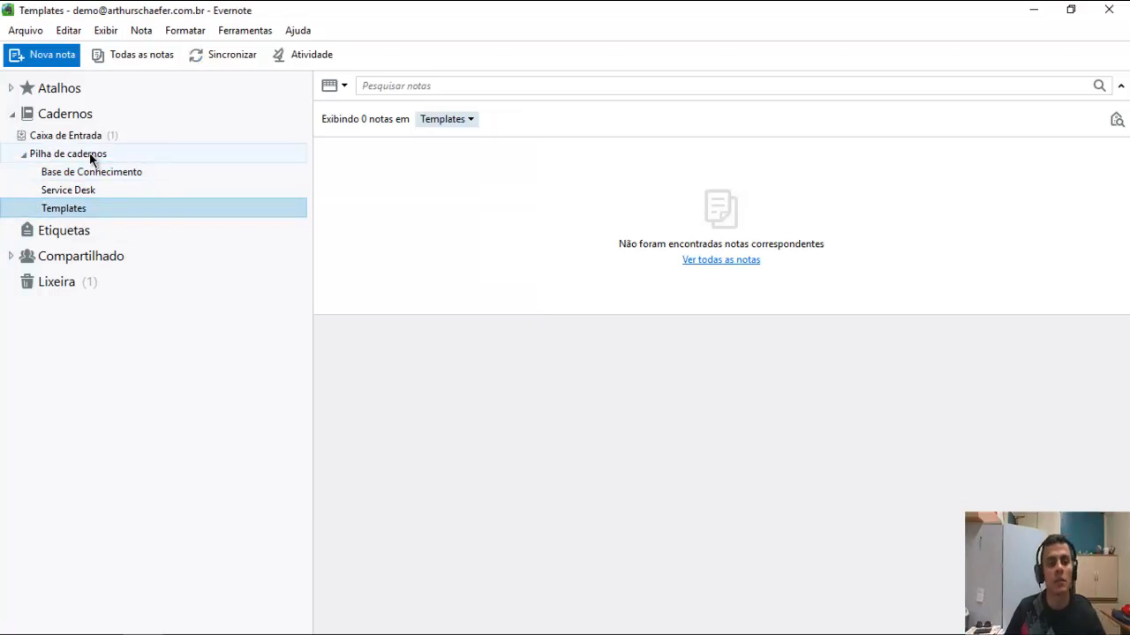
Rename the new notebook stack to 'Service Desk'.
right_click(91, 155)
click(137, 188)
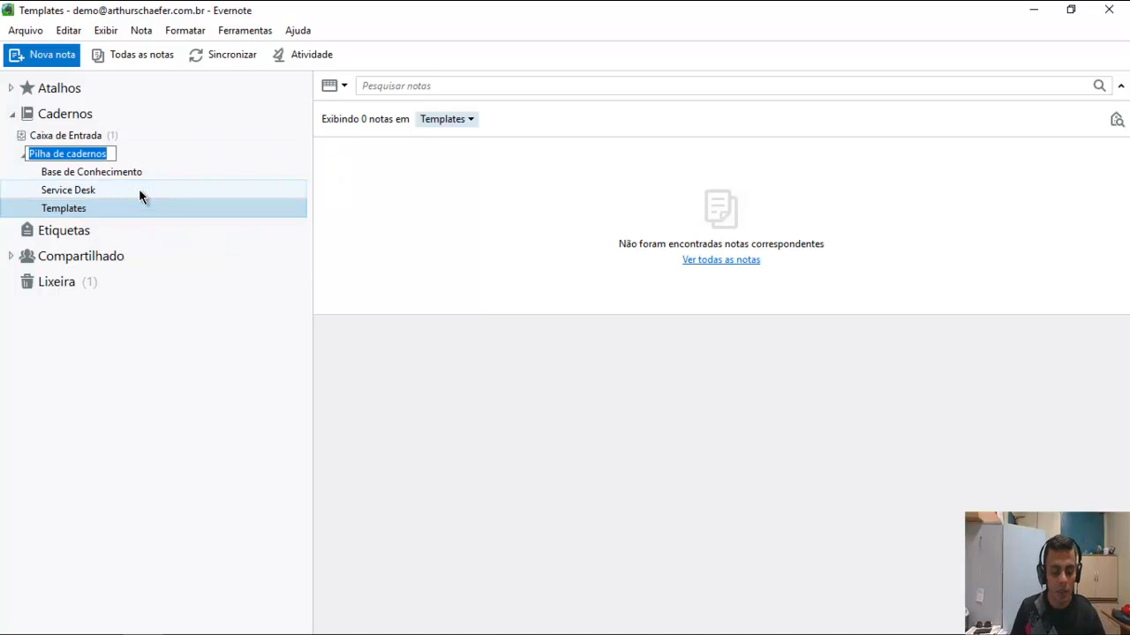
text(Servide)
key(BackSpace)
key(BackSpace)
key(BackSpace)
text(ice Des)
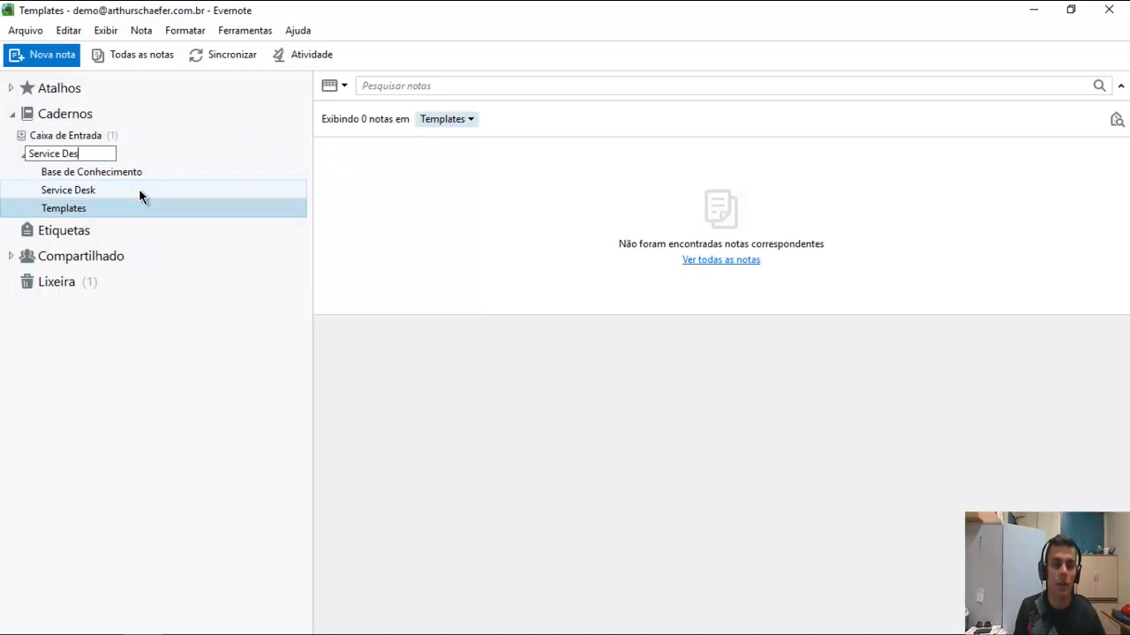
text(k)
key(Return)
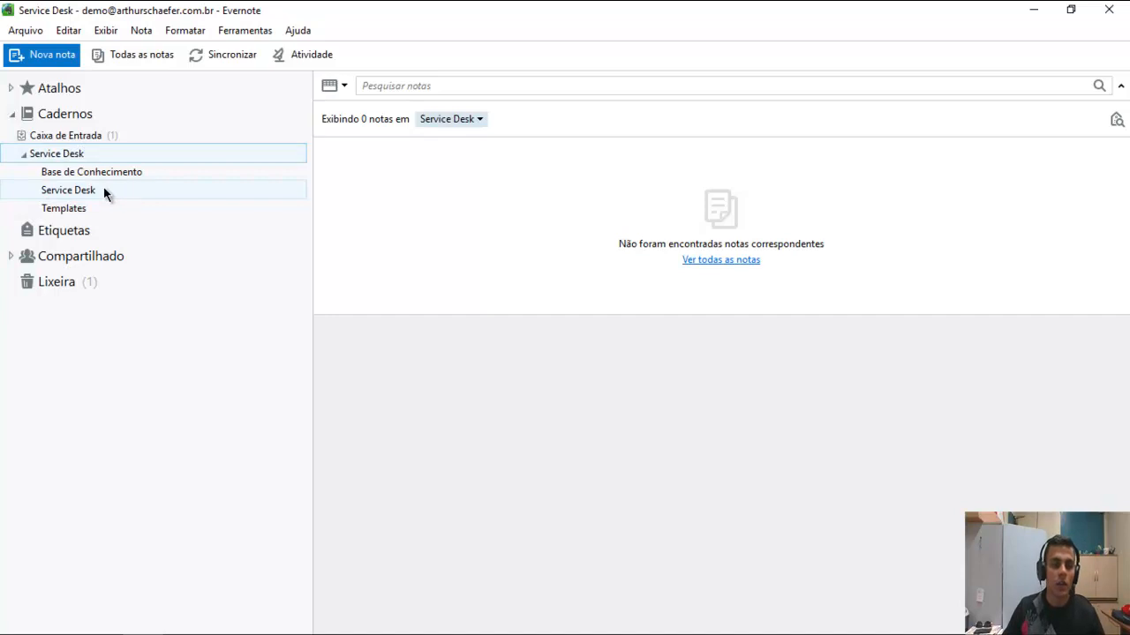
click(103, 189)
Rename the Service Desk notebook to 'Solicitações/Chamados'.
right_click(89, 194)
click(154, 233)
text(Solicitações)
key(Return)
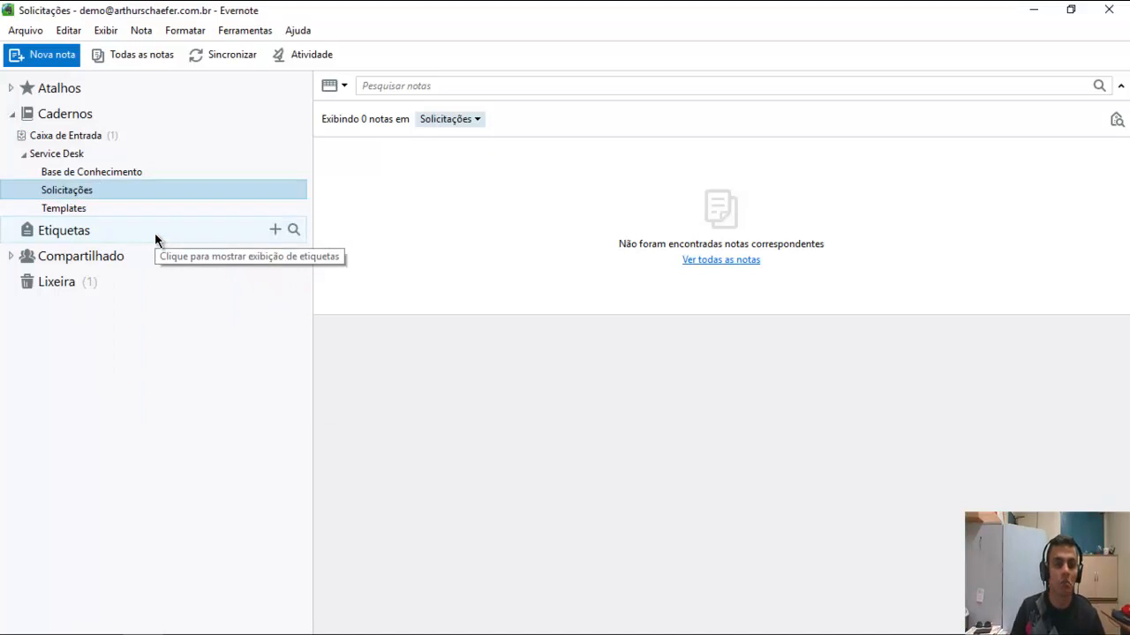
right_click(89, 196)
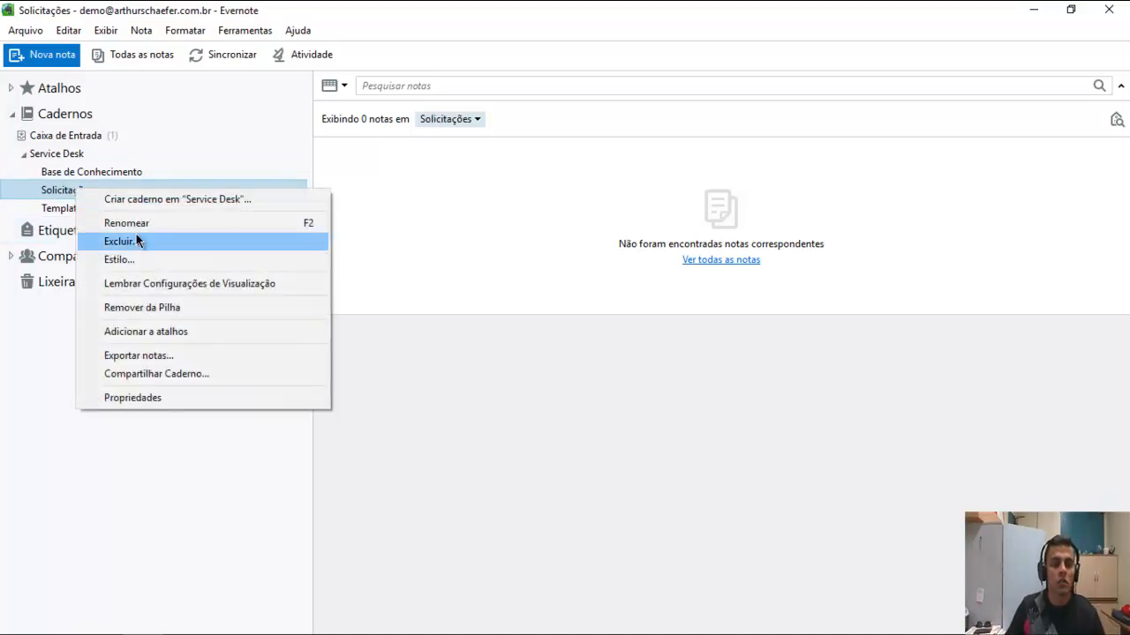
click(243, 220)
key(End)
text(/Chamados)
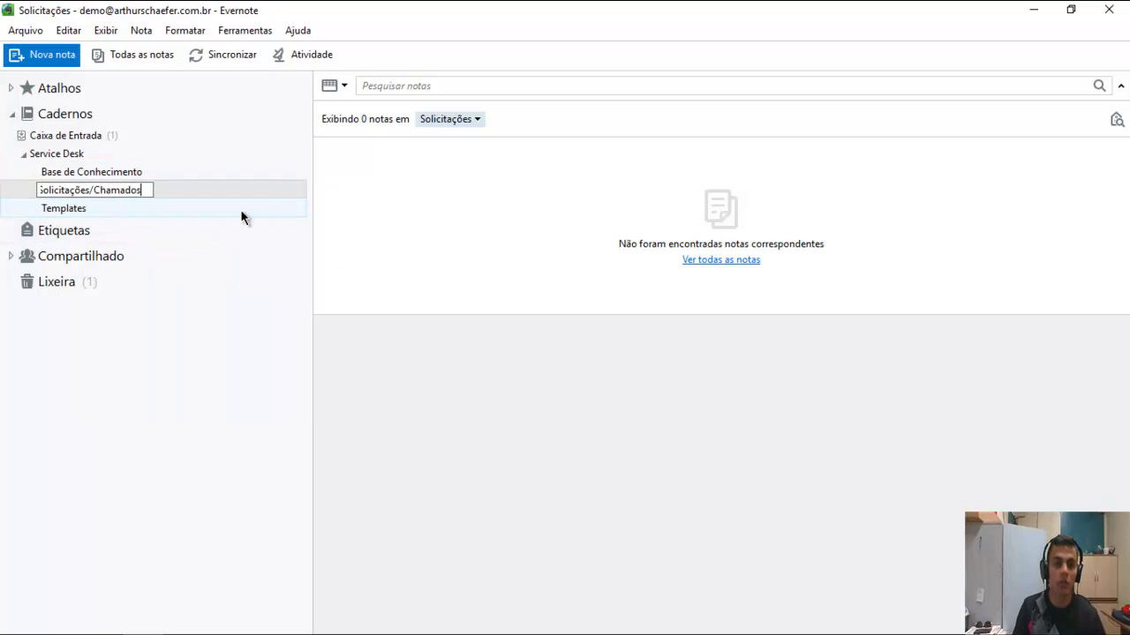
key(Return)
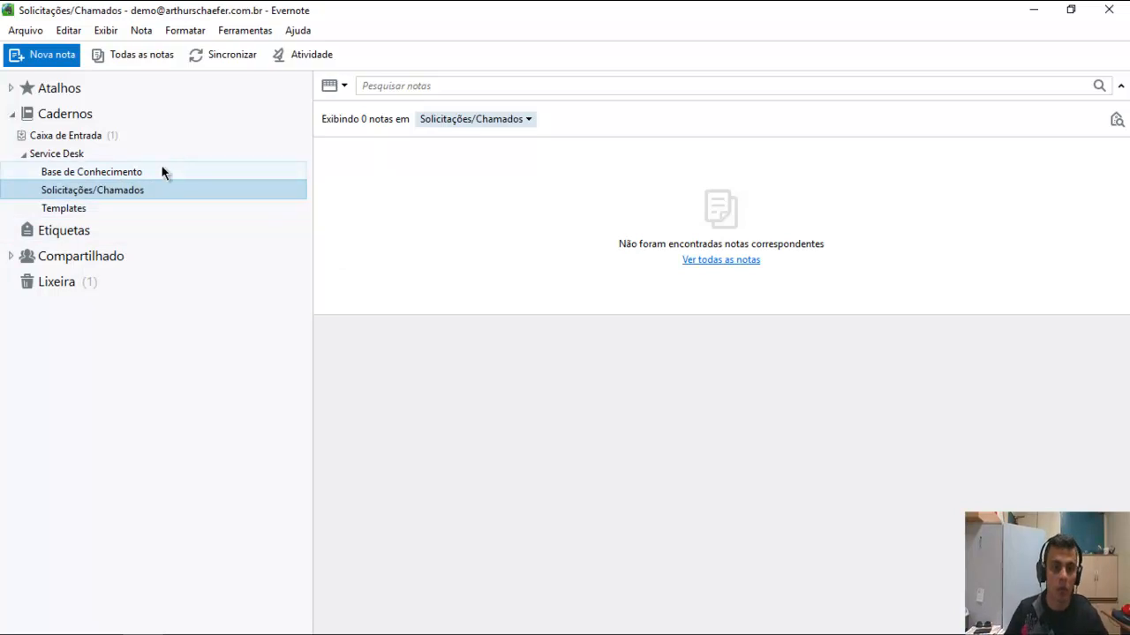
Add a leading dot so the notebook is named '.Solicitações/Chamados'.
right_click(125, 193)
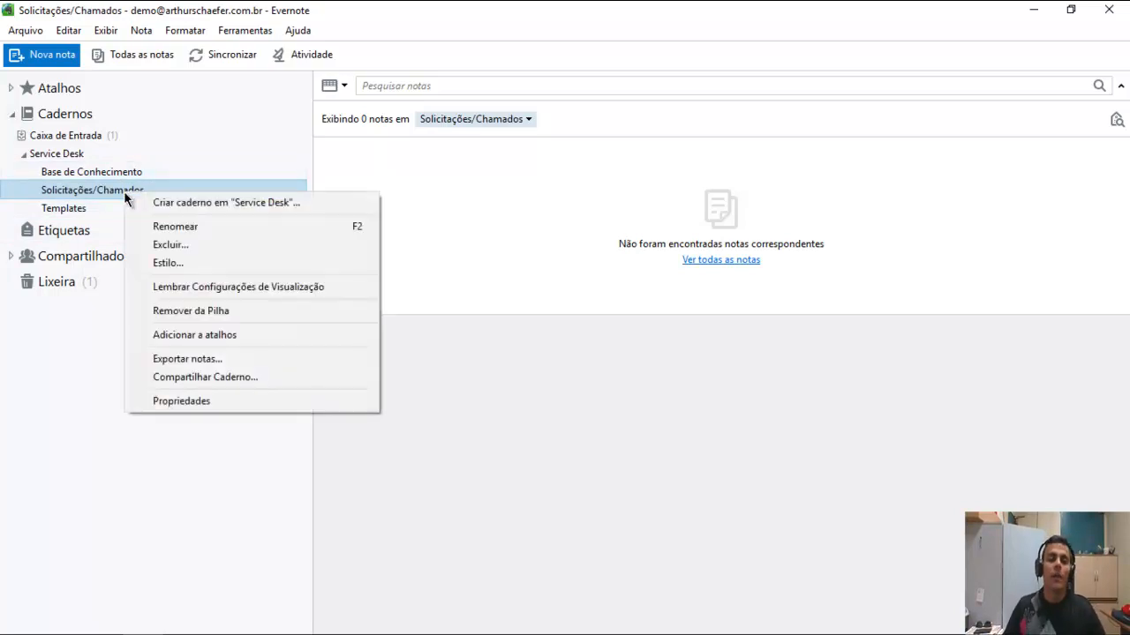
click(192, 224)
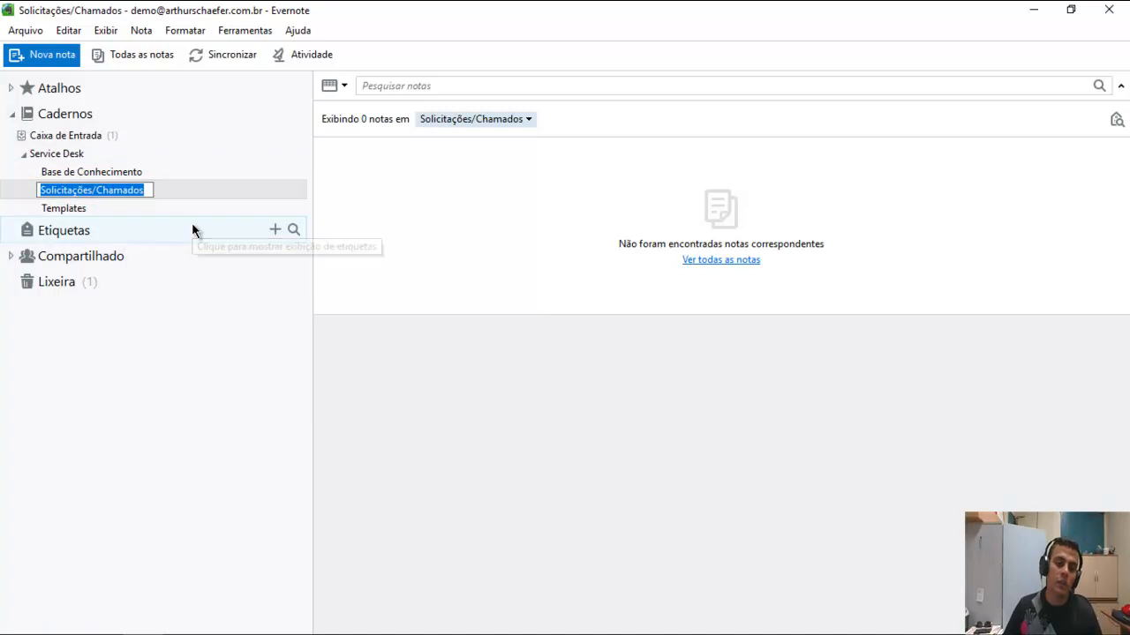
key(Home)
text(.)
key(Return)
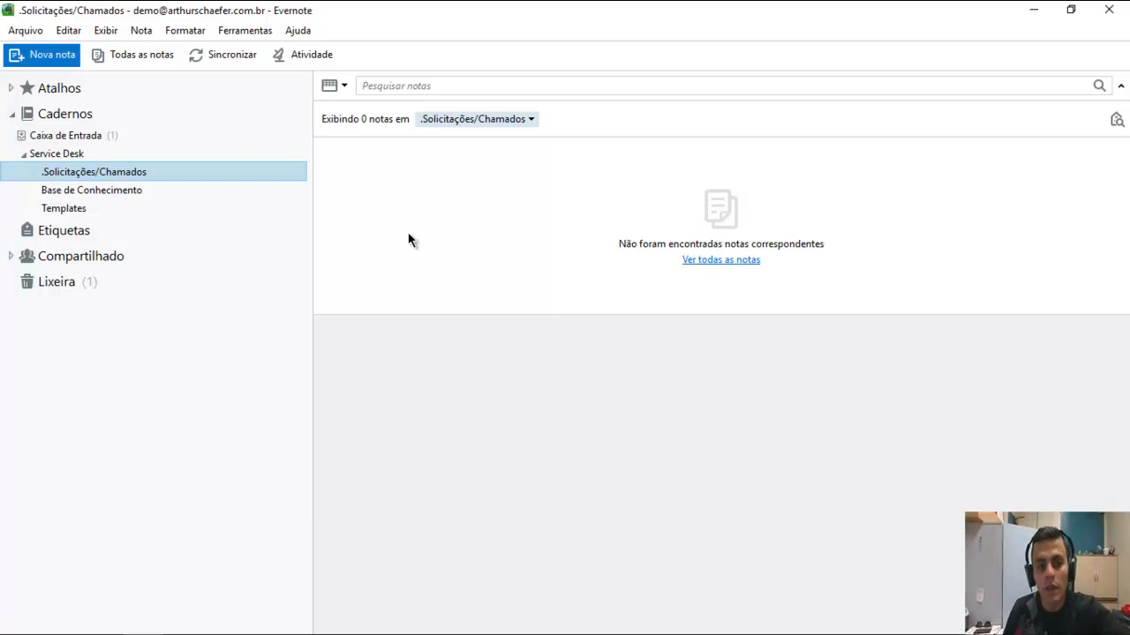
Open the Templates notebook, which shows 0 notes.
click(141, 212)
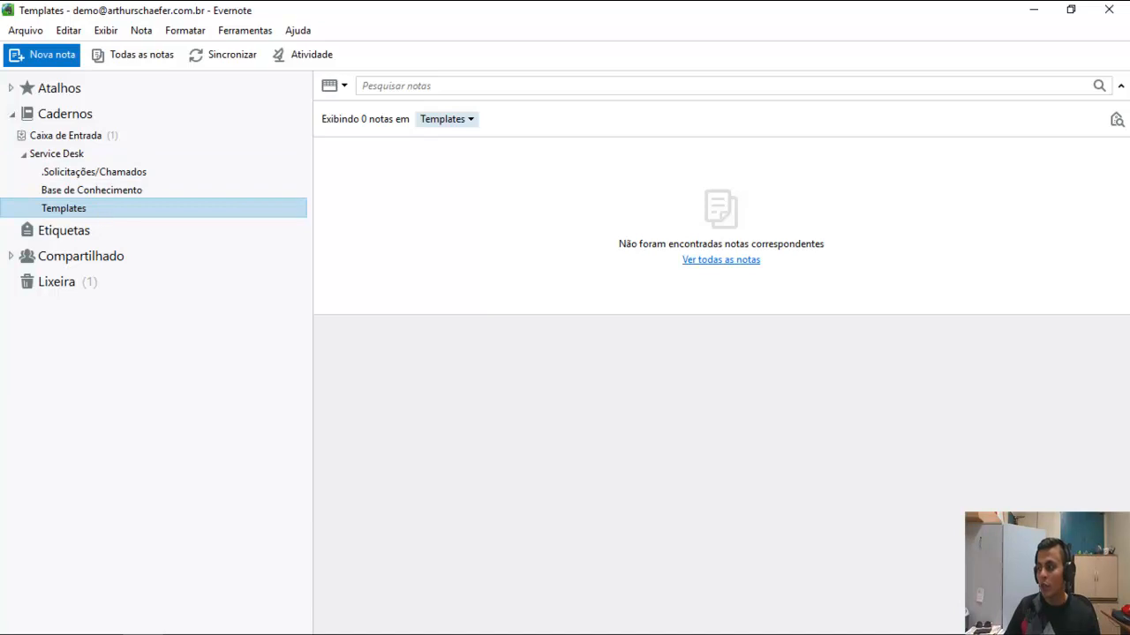
key(alt+Tab)
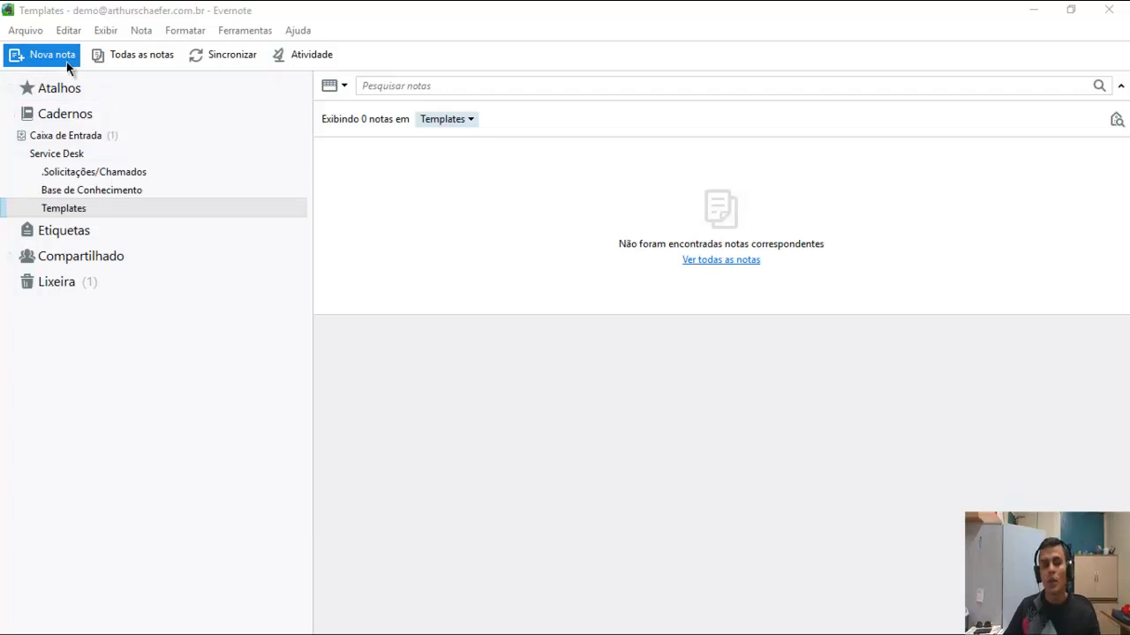
Create a new note in Templates and open it in its own window.
click(76, 208)
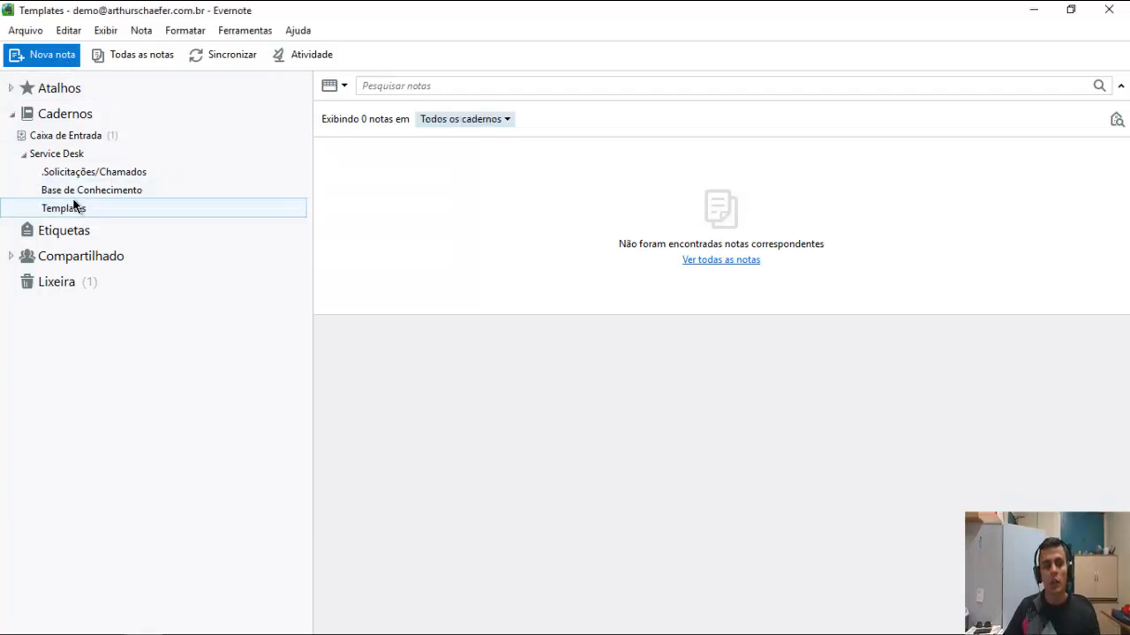
click(51, 58)
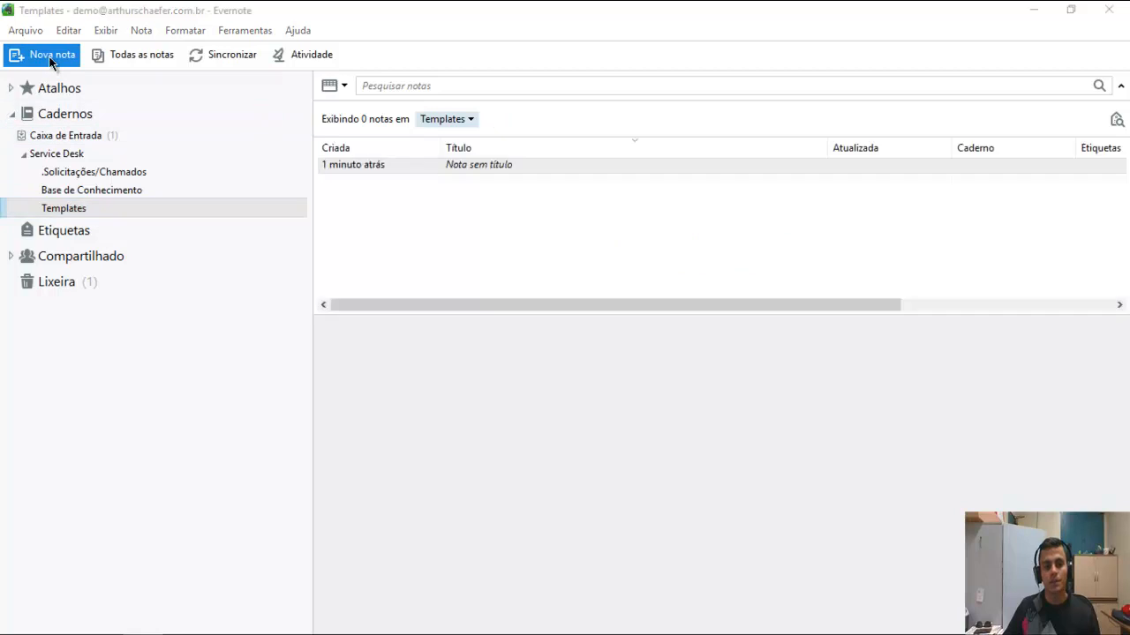
click(459, 170)
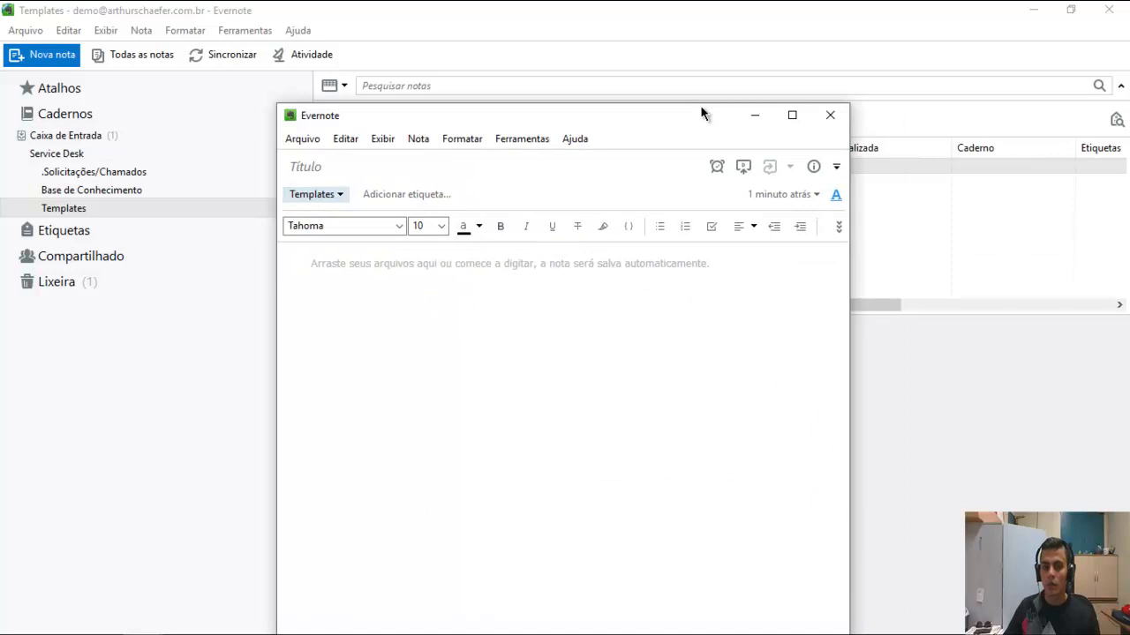
drag(701, 114, 645, 55)
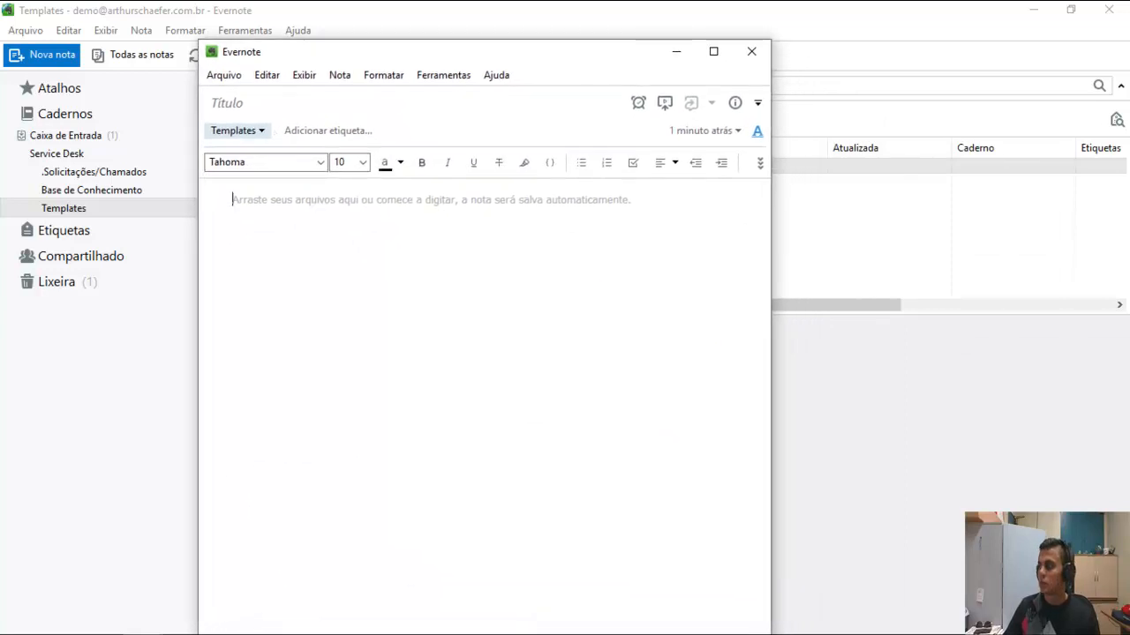
Title the note '.Chamado - <Cliente/Usuário> - <Título>'.
click(302, 102)
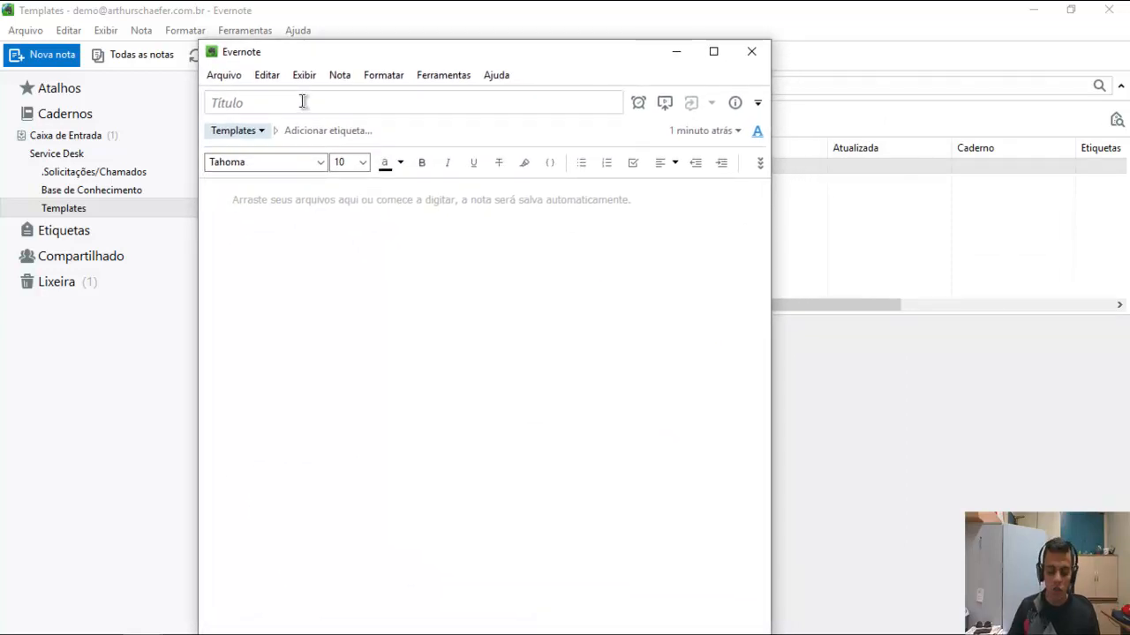
text(.)
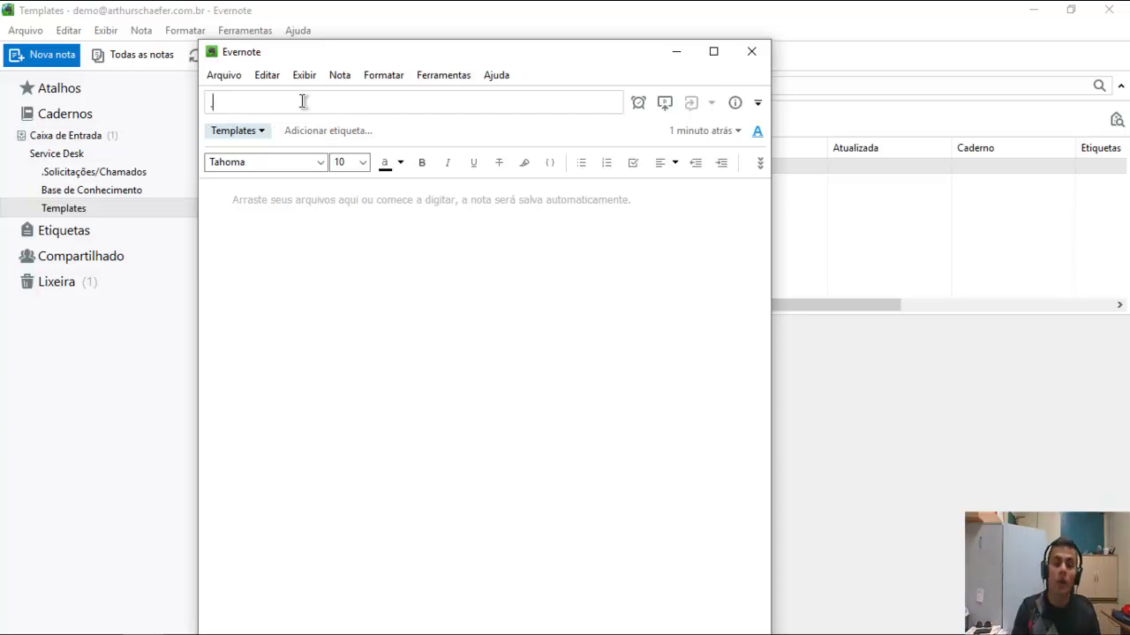
text(Chamado - <)
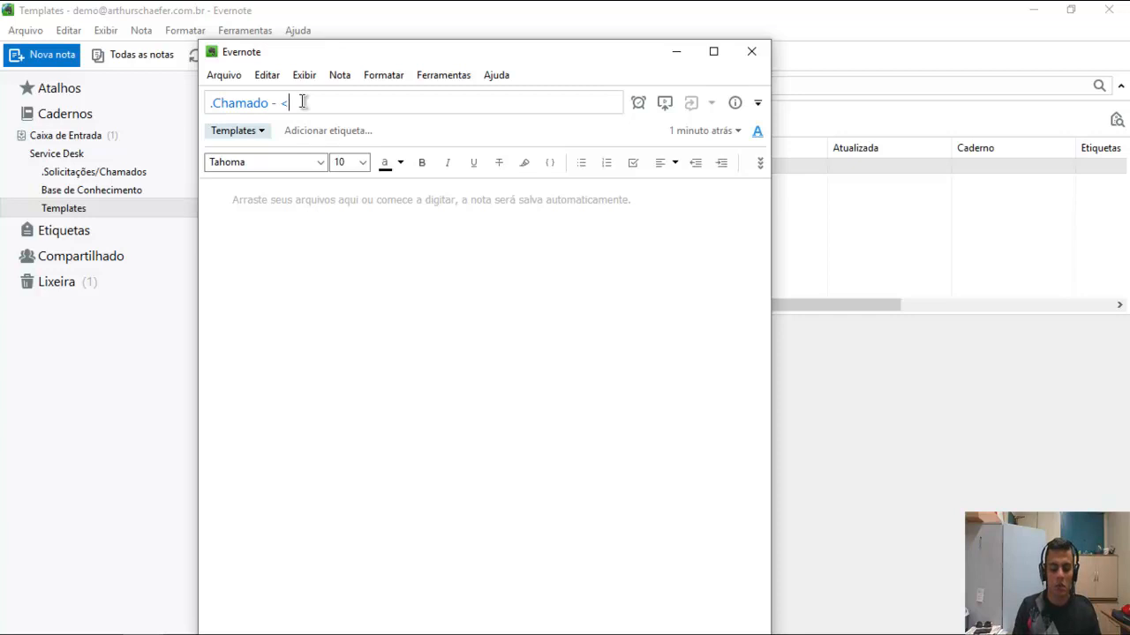
text(Cliente/)
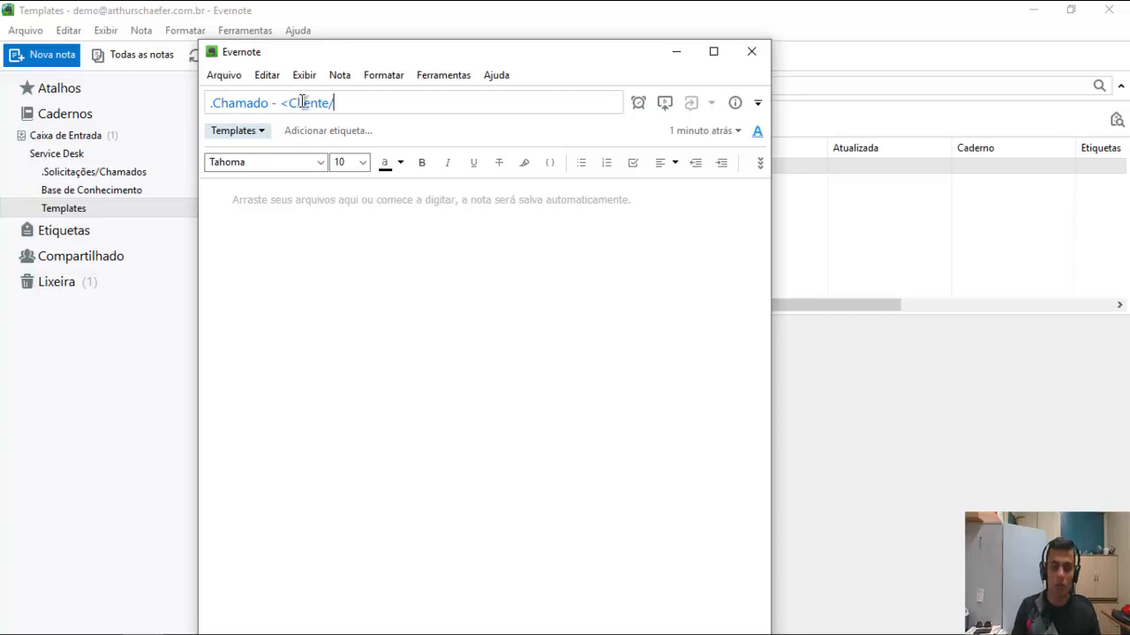
text(Usuário)
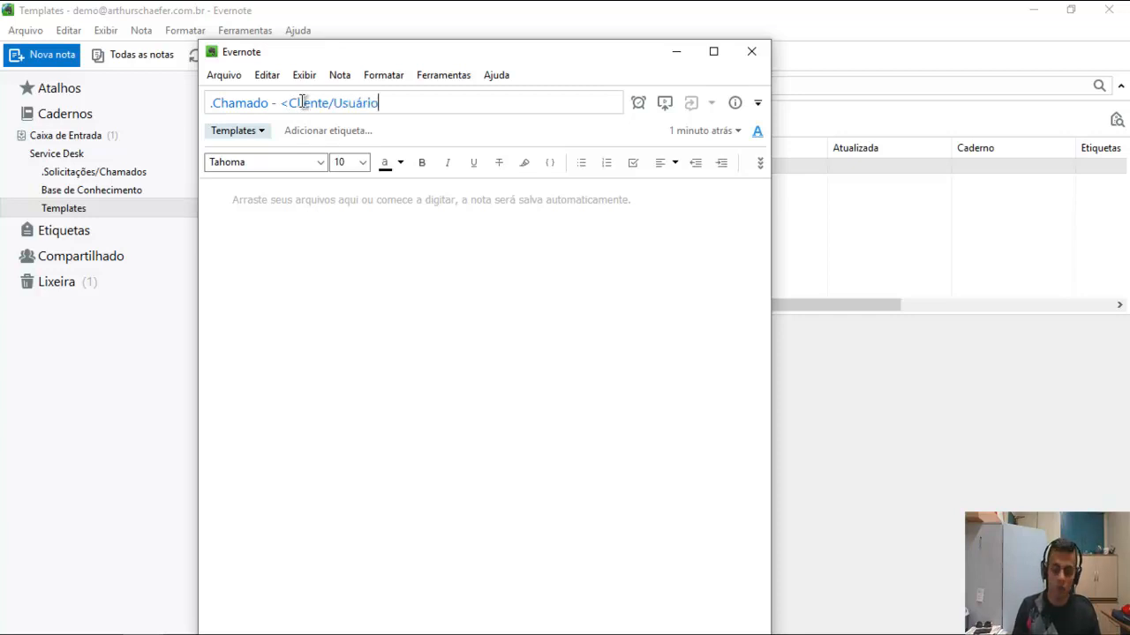
text(> - )
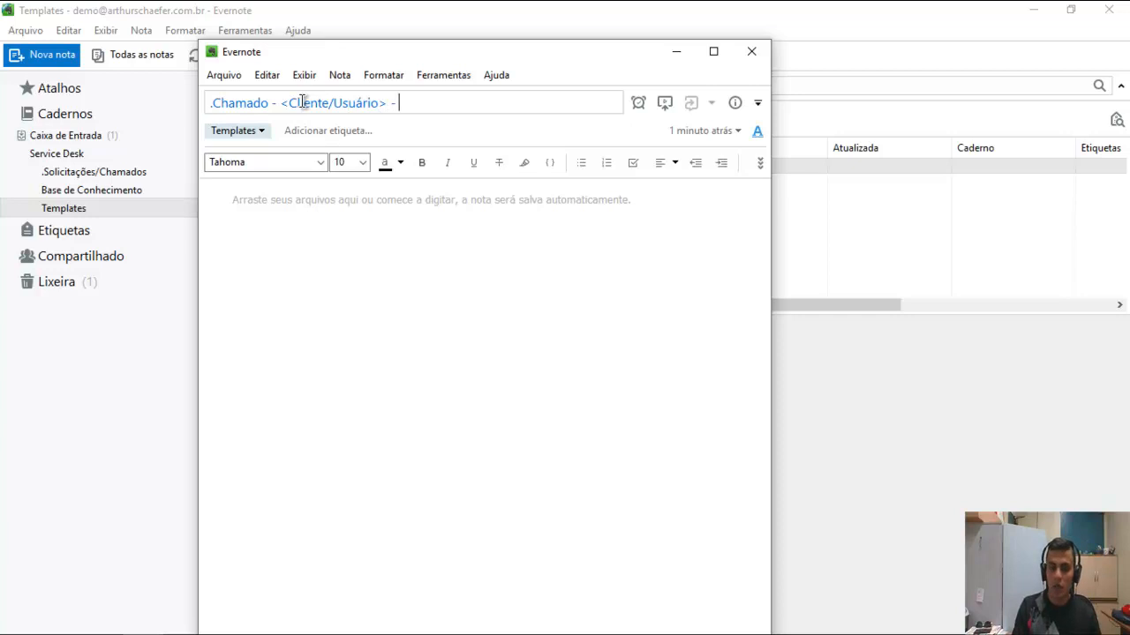
text(<Título)
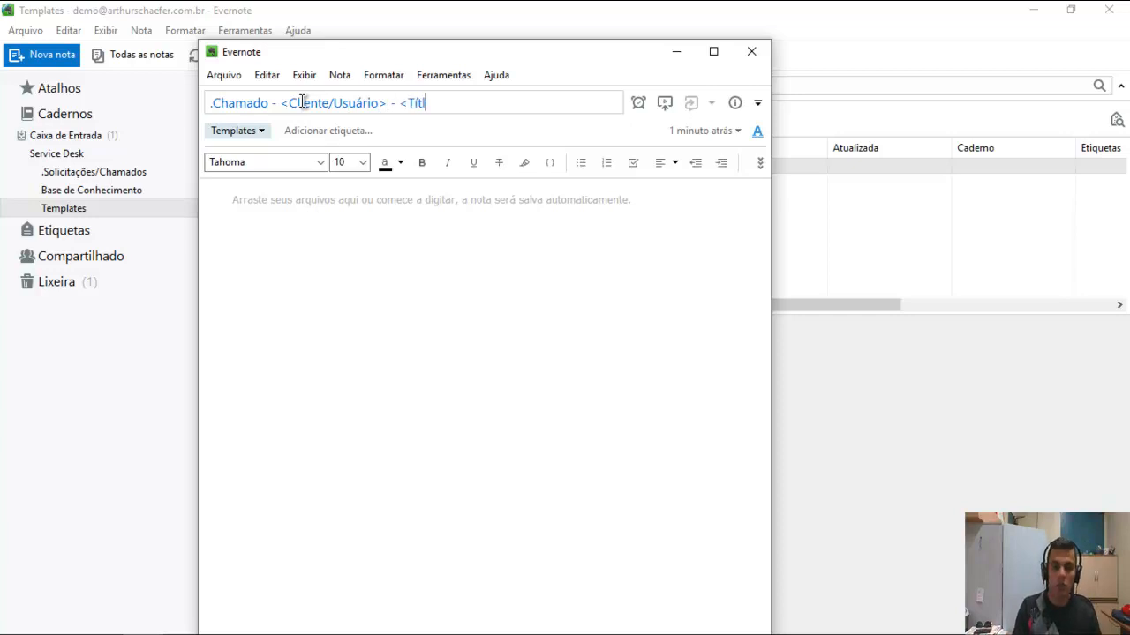
text(>)
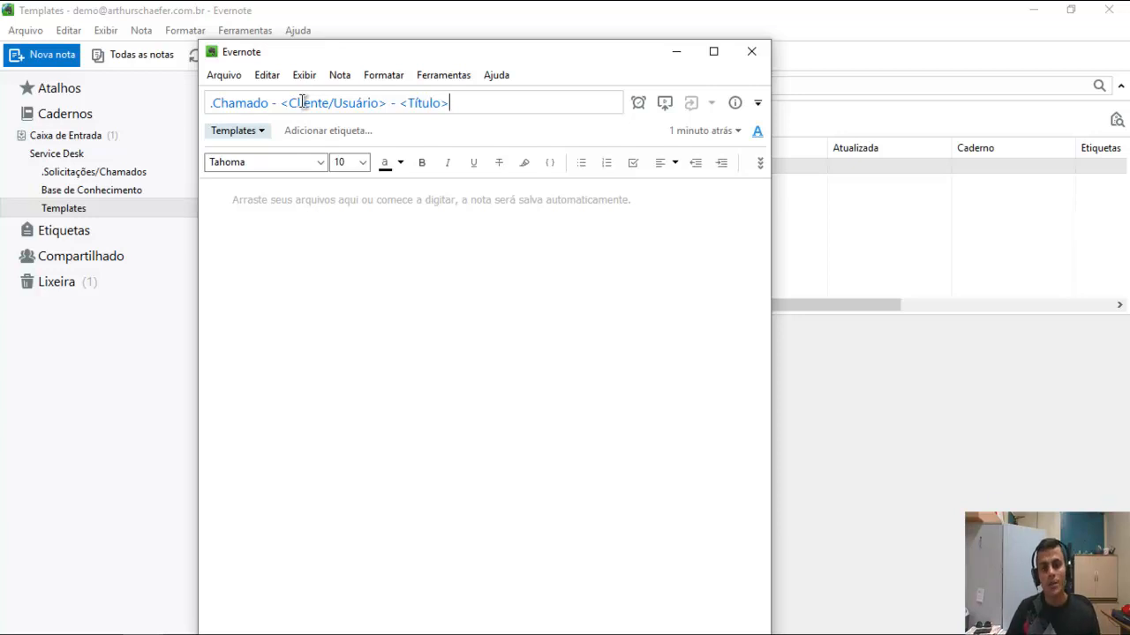
Revise the title's first word, trying '.Solicitação' before restoring '.Chamado'.
key(Left)
key(Left)
key(Left)
key(Left)
key(Left)
key(Left)
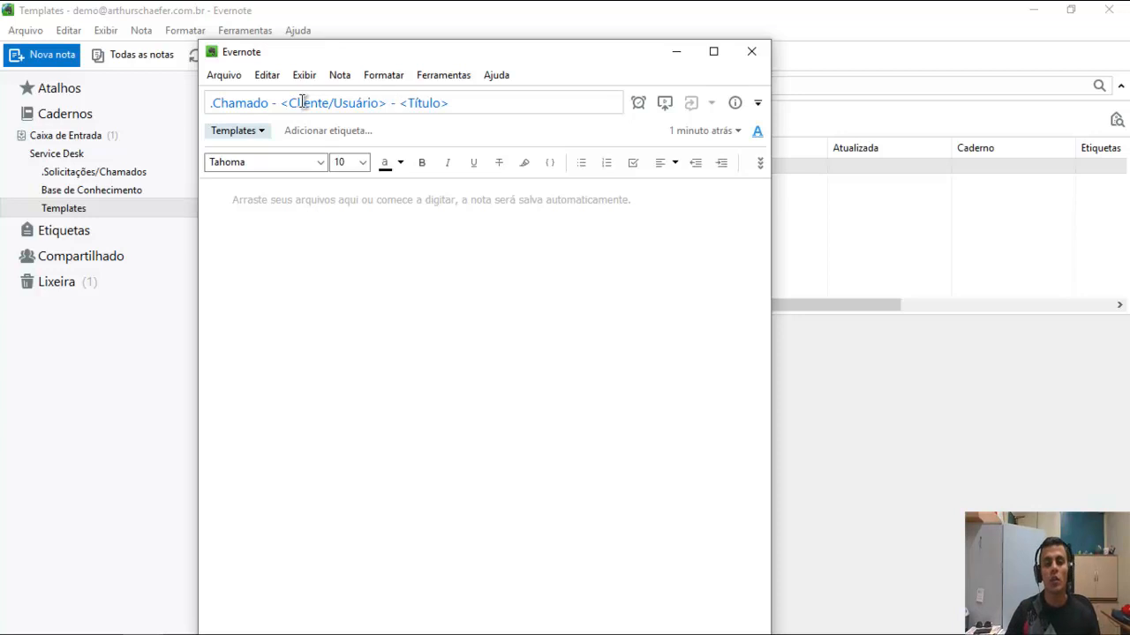
key(shift+End)
key(Left)
key(Left)
key(Left)
key(Left)
key(shift+Left)
key(shift+Left)
key(shift+Left)
key(shift+Left)
key(shift+Left)
key(shift+Left)
key(shift+Left)
key(shift+Left)
key(shift+Left)
key(shift+Left)
key(shift+Left)
key(shift+Left)
key(shift+Left)
key(shift+Left)
key(shift+Left)
key(shift+Left)
key(shift+Left)
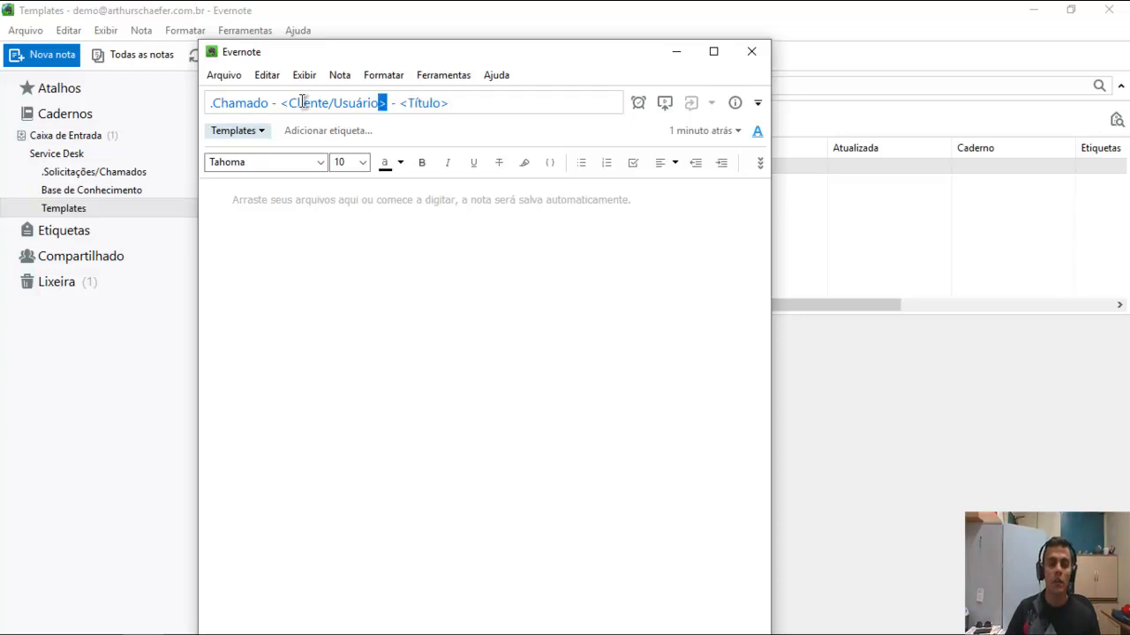
key(Left)
key(Left)
key(Left)
key(Left)
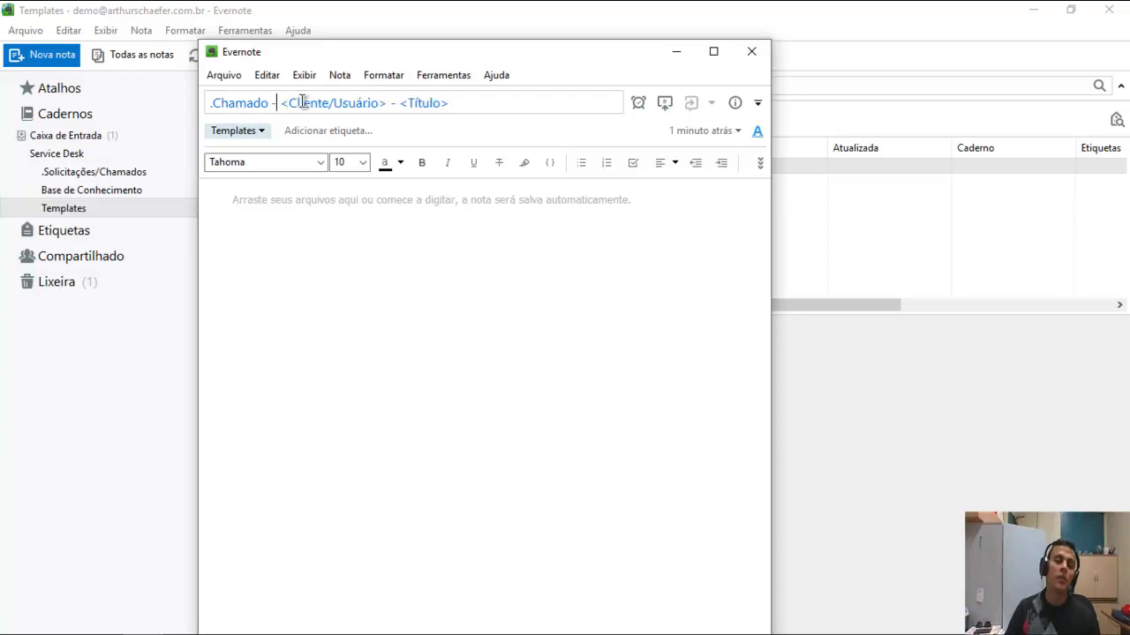
key(Home)
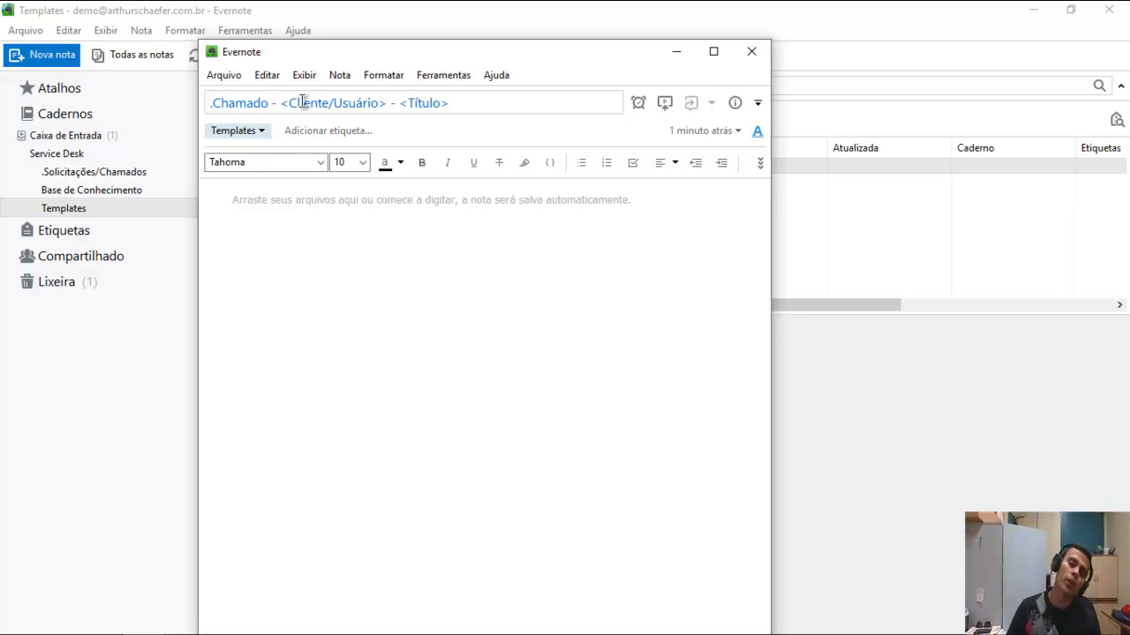
key(ctrl+shift+Right)
key(shift+Left)
text(.Solicitação)
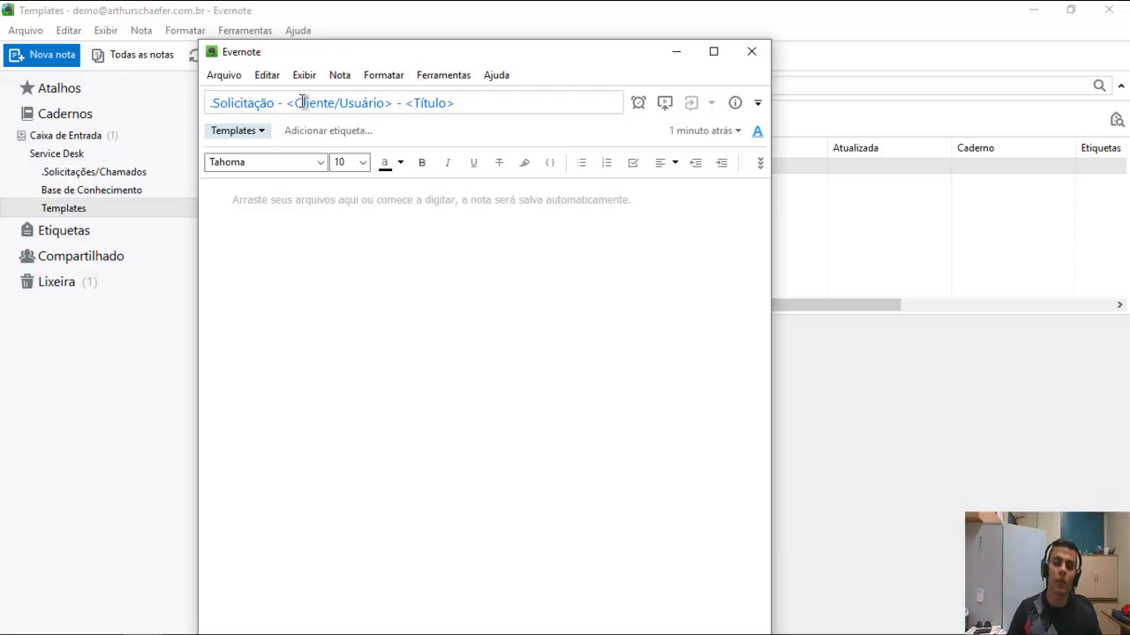
key(ctrl+shift+Left)
key(shift+Right)
text(Chamado)
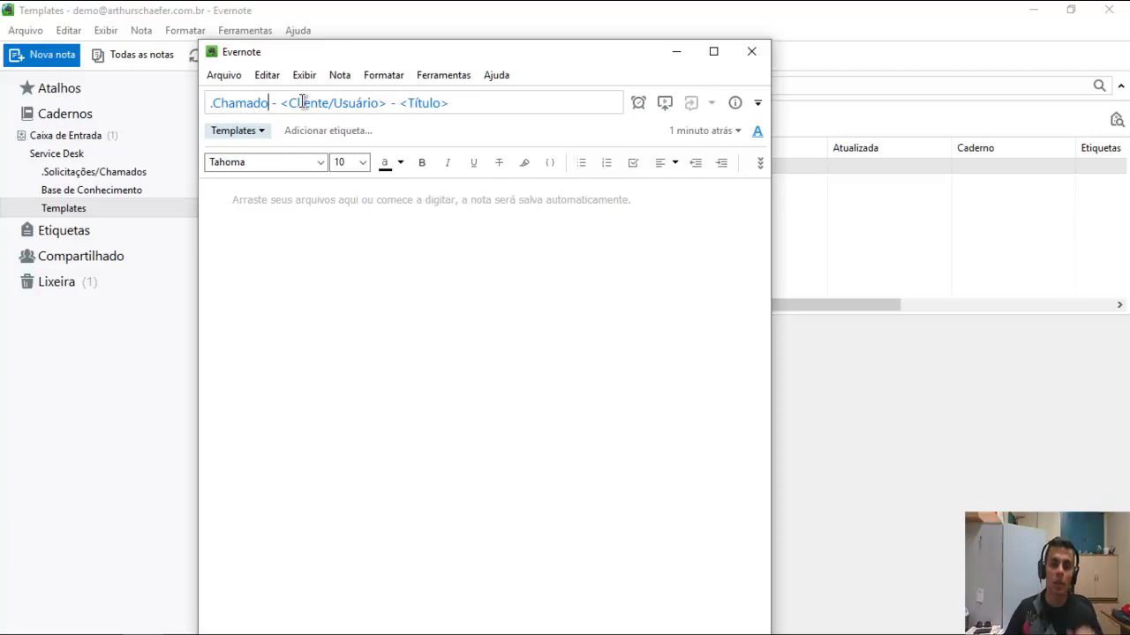
Type 'PALAVRAS-CHAVE:' as the first line of the note body.
click(285, 255)
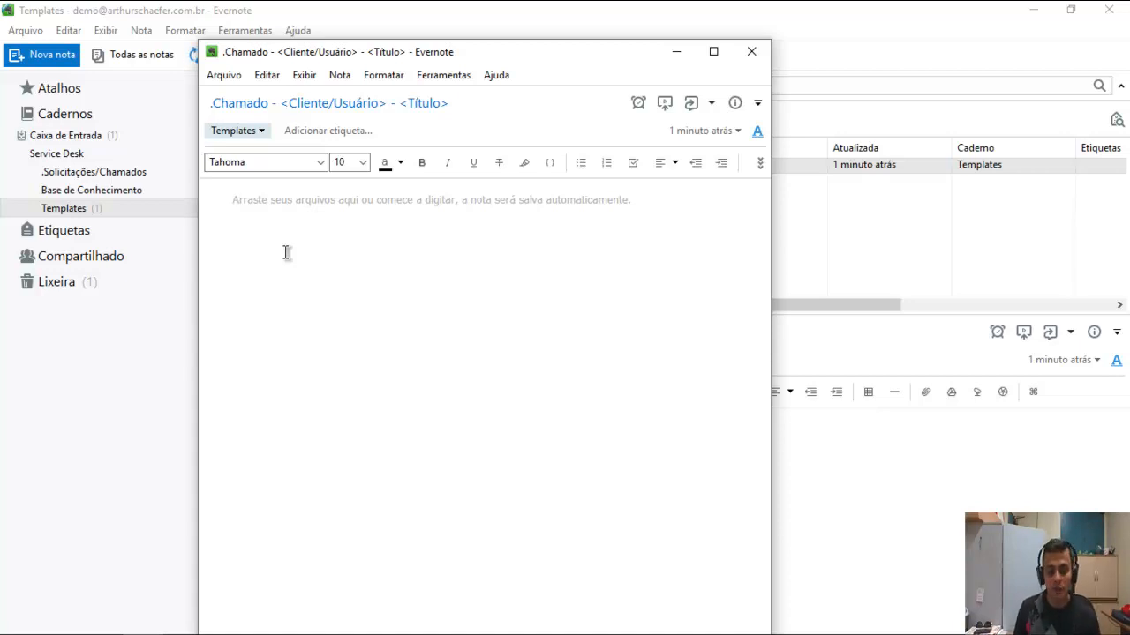
text(PALAVRAS)
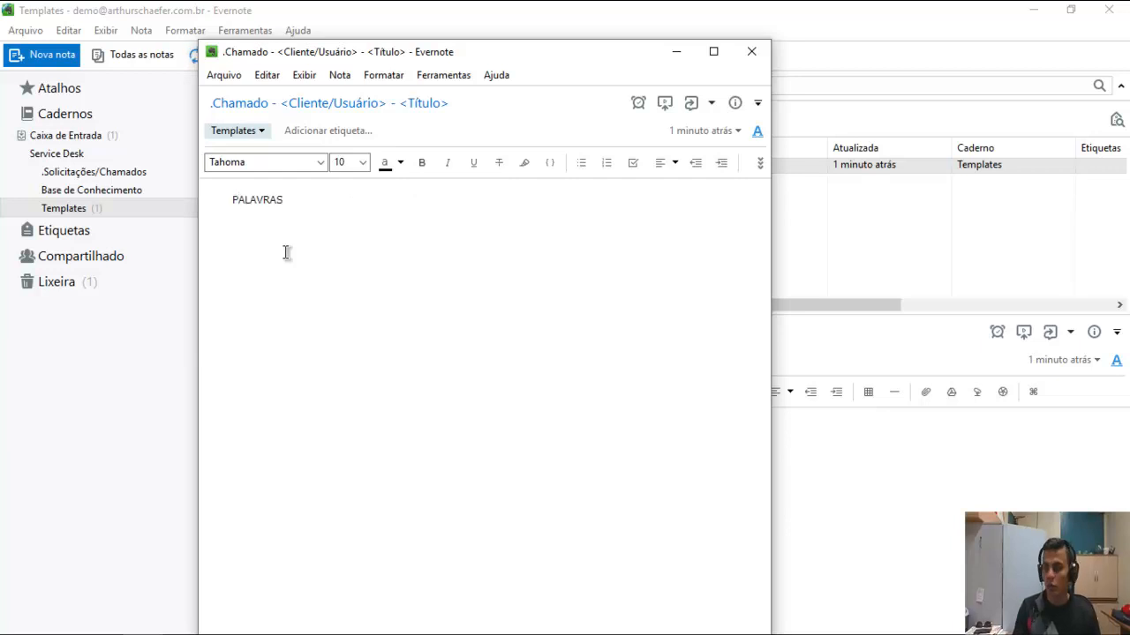
text(-CHAVE)
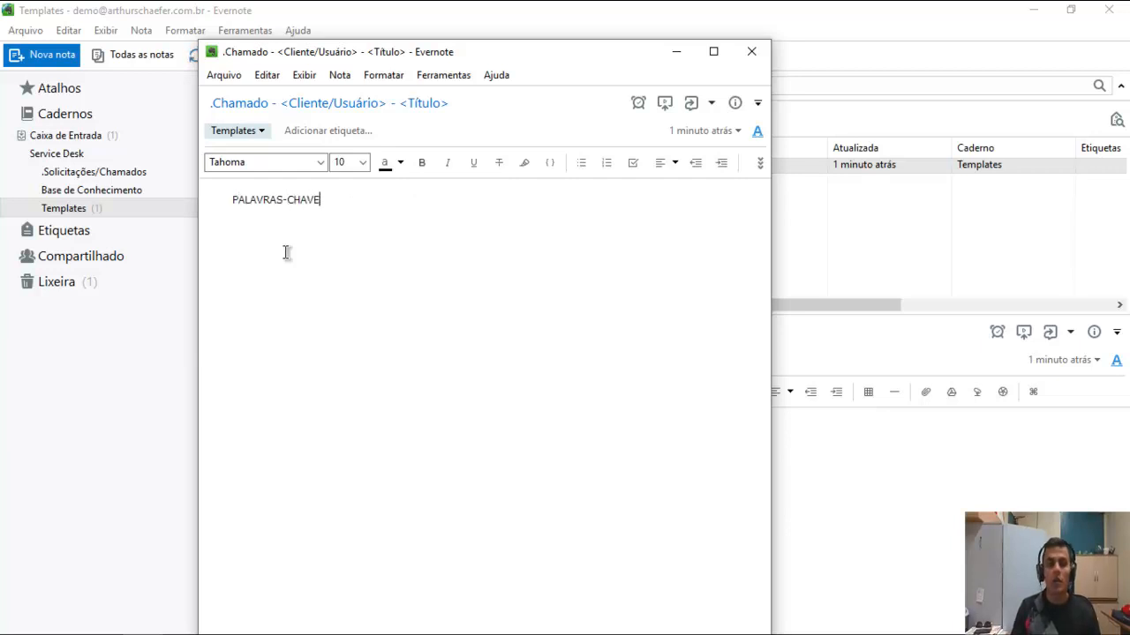
text(:)
key(shift+Home)
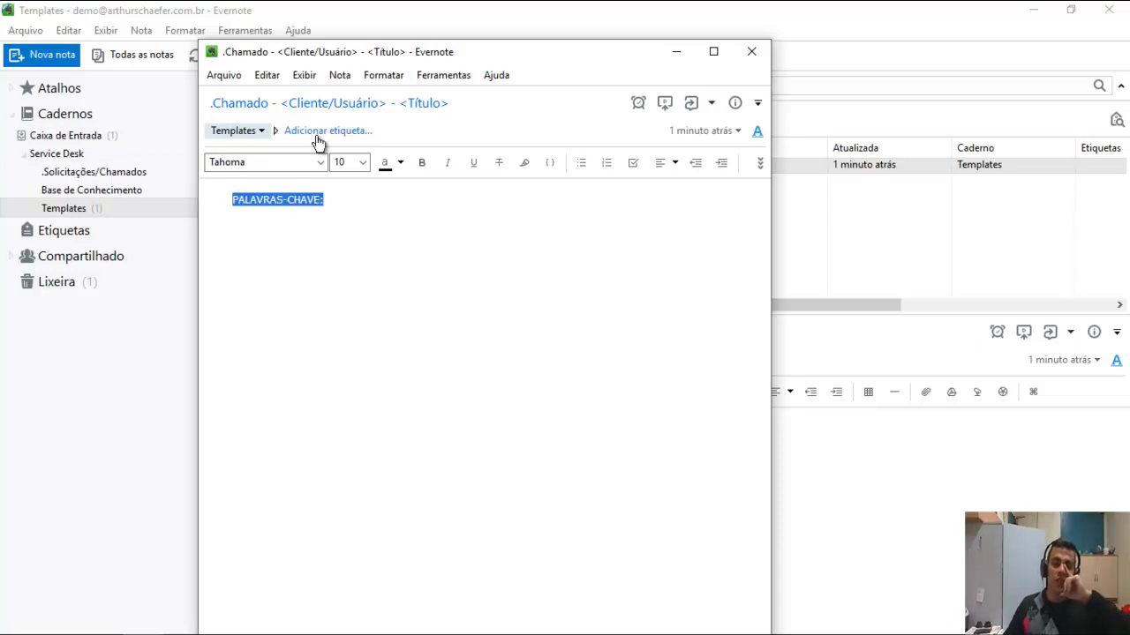
click(392, 204)
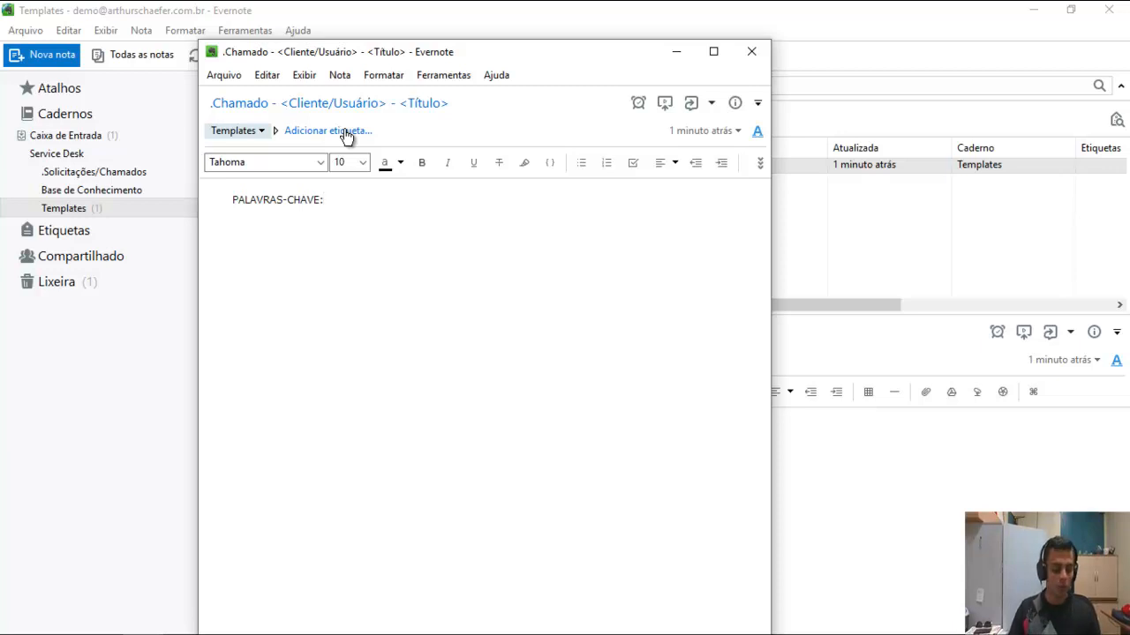
Format the 'PALAVRAS-CHAVE:' label in bold red.
key(ctrl+a)
click(393, 163)
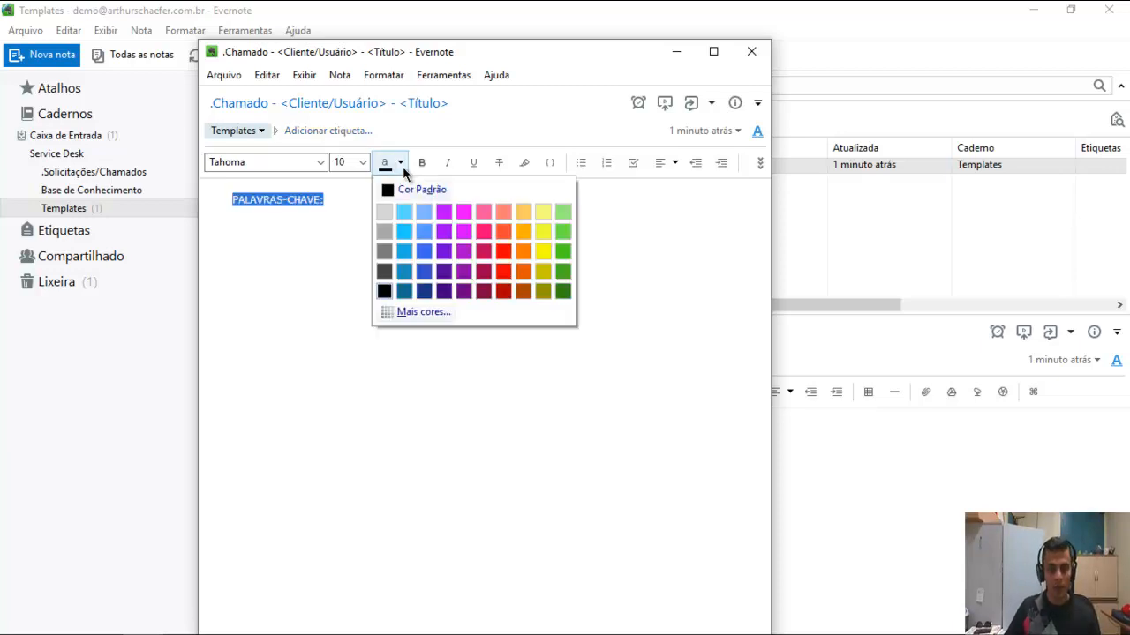
click(502, 253)
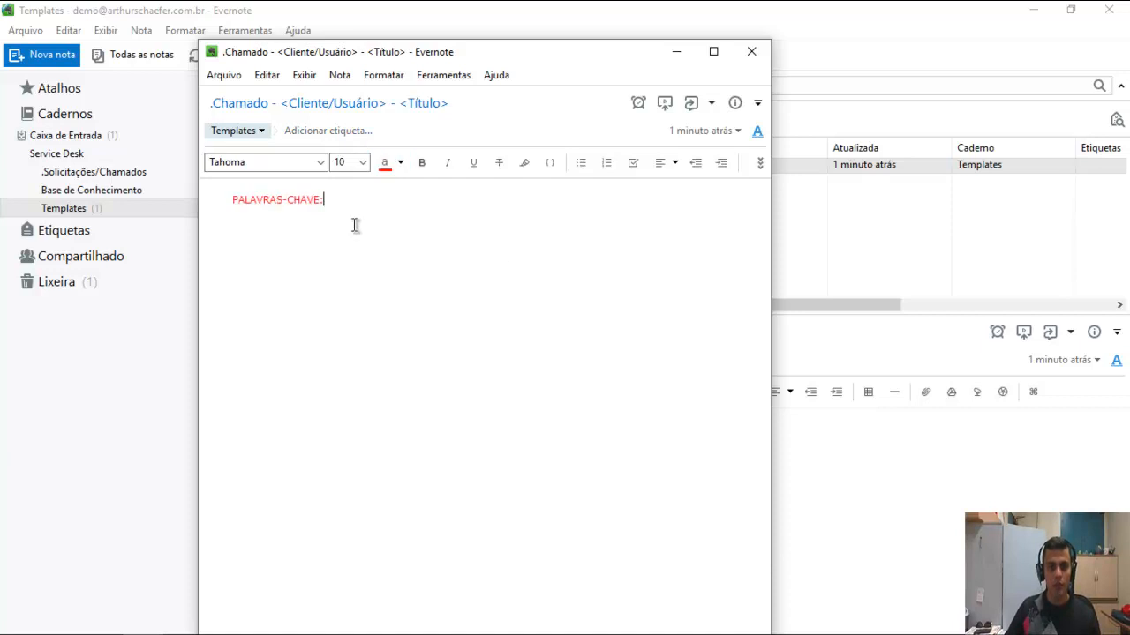
key(ctrl+a)
key(ctrl+b)
click(305, 162)
key(Escape)
click(350, 200)
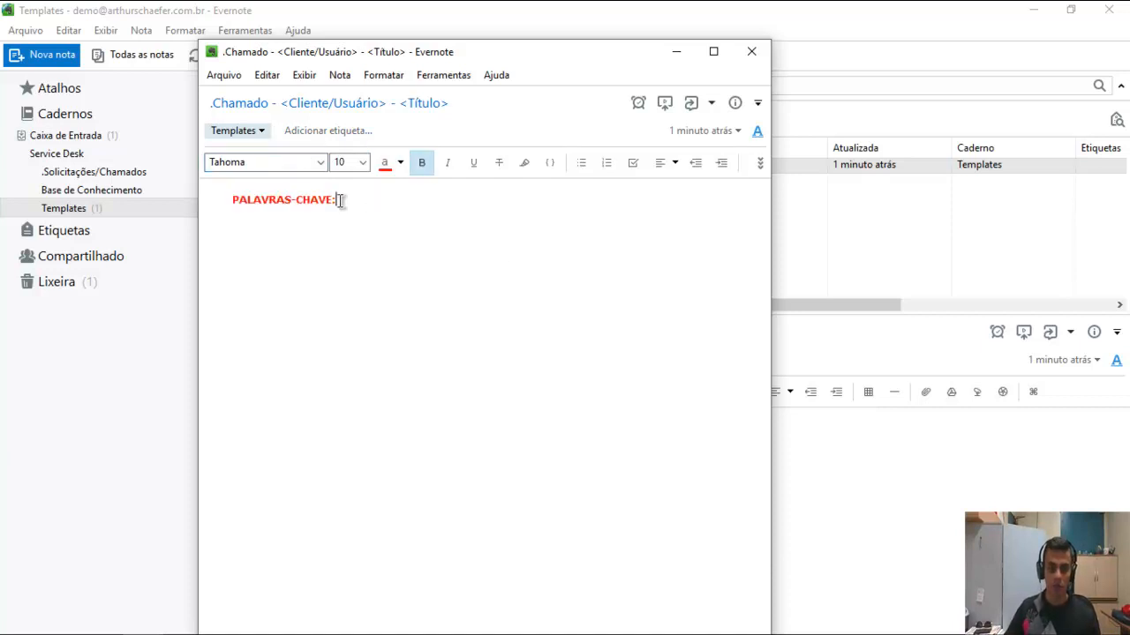
drag(336, 199, 231, 200)
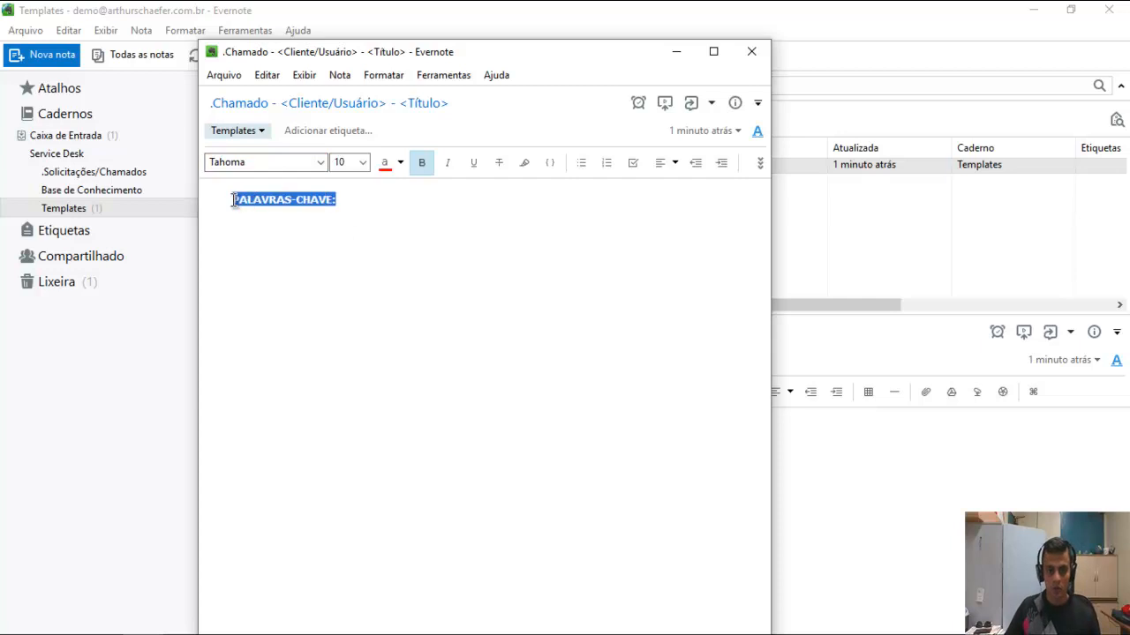
click(400, 162)
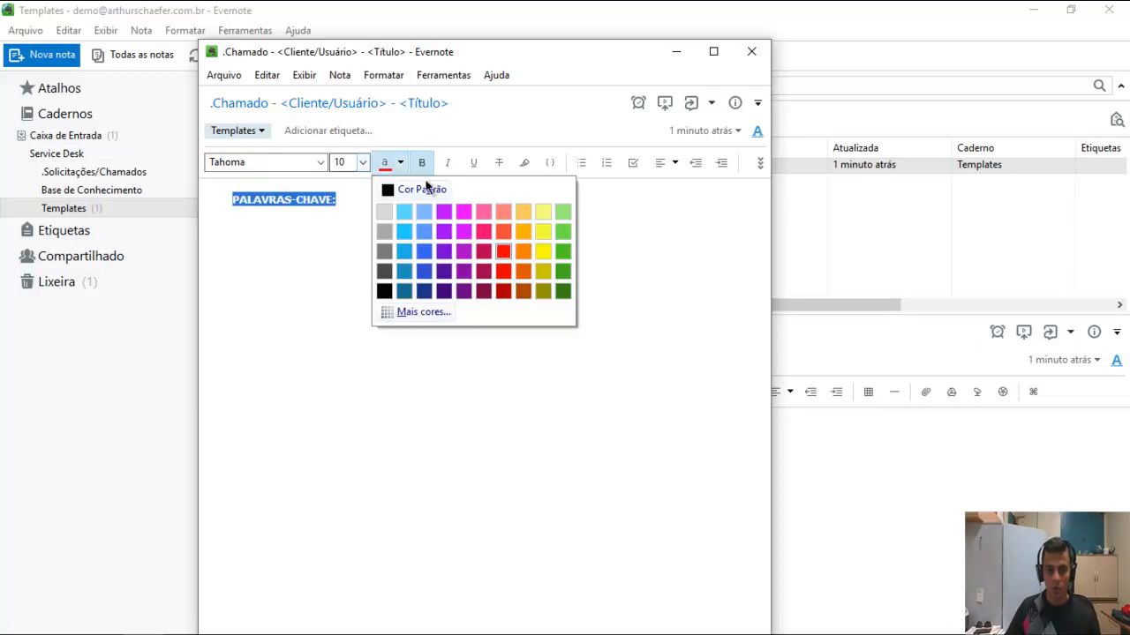
click(507, 273)
click(428, 236)
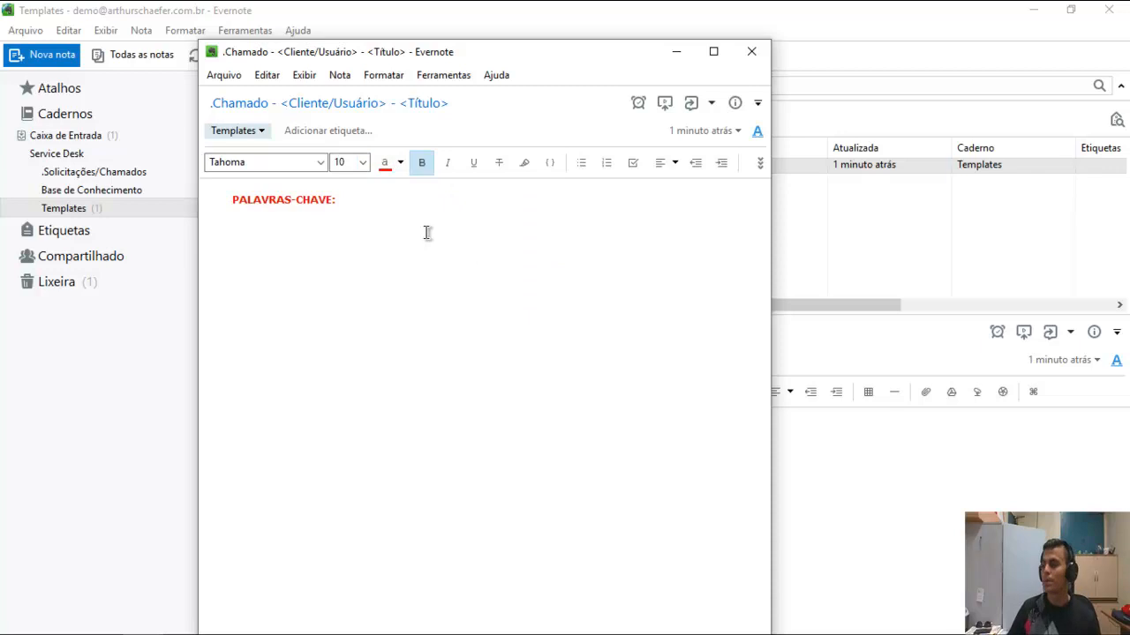
key(Return)
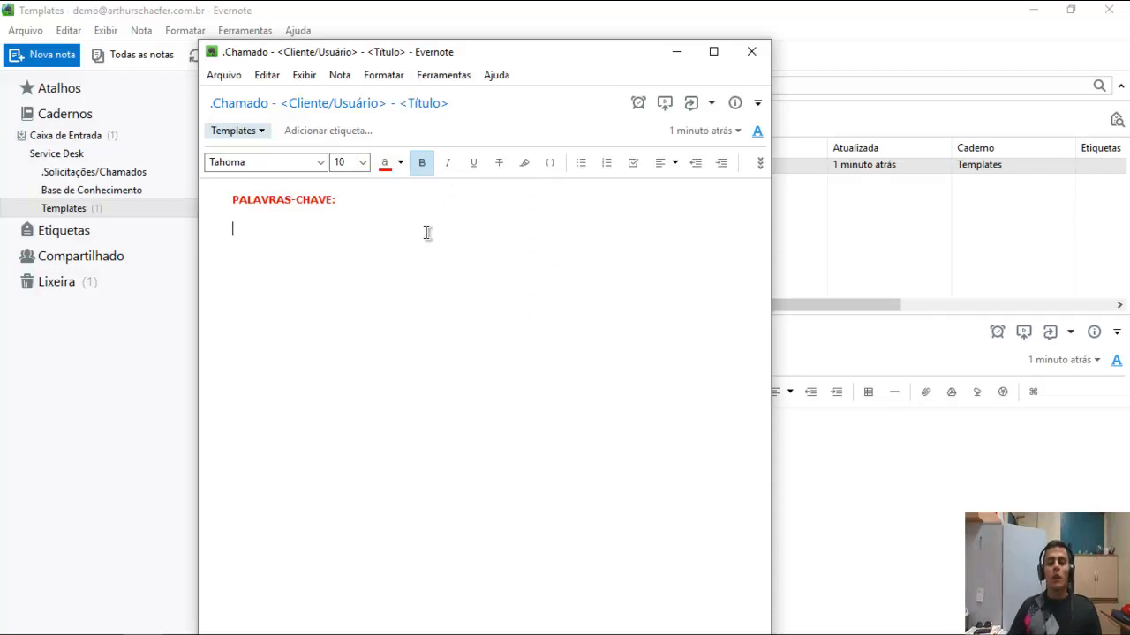
key(BackSpace)
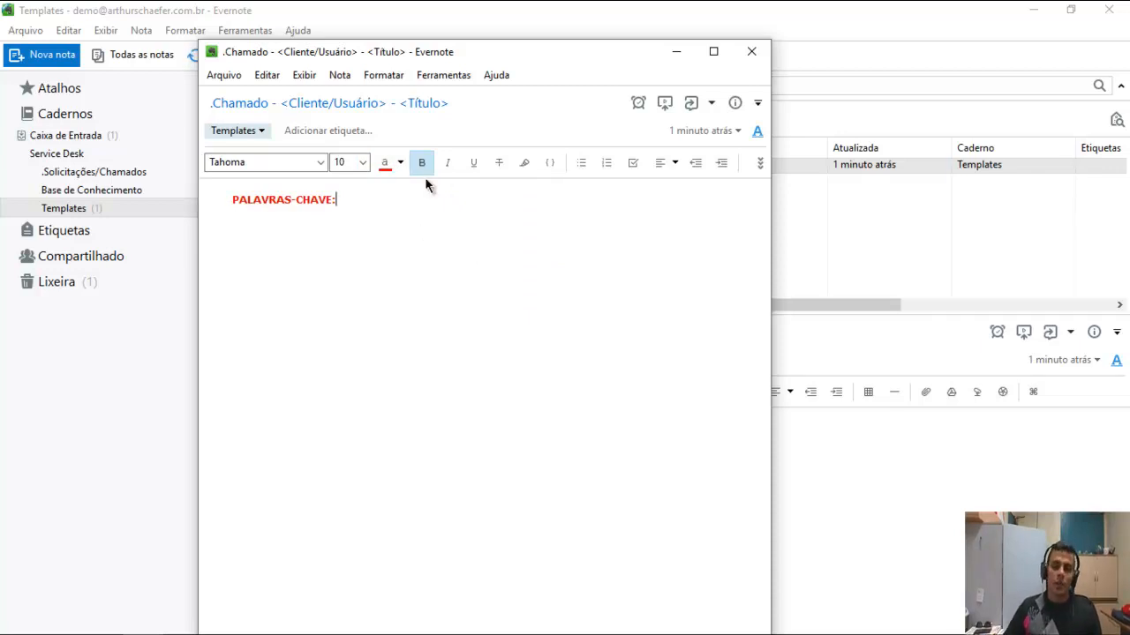
Try sample keywords 'Windows Server, Rede' in default colour, then delete them and add a new line.
click(400, 164)
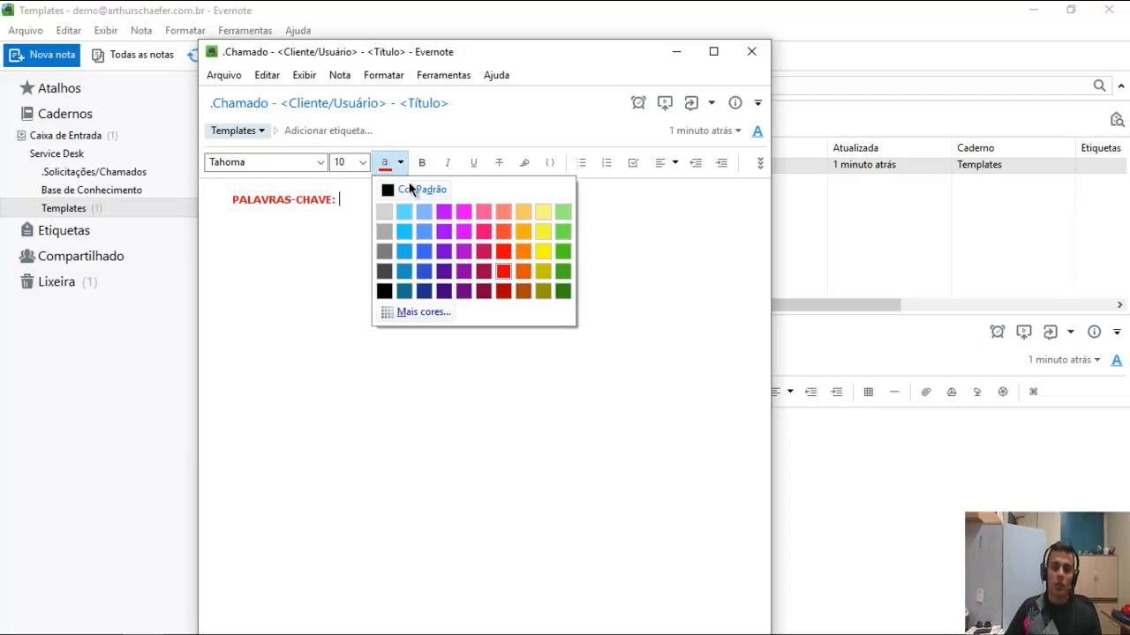
click(405, 190)
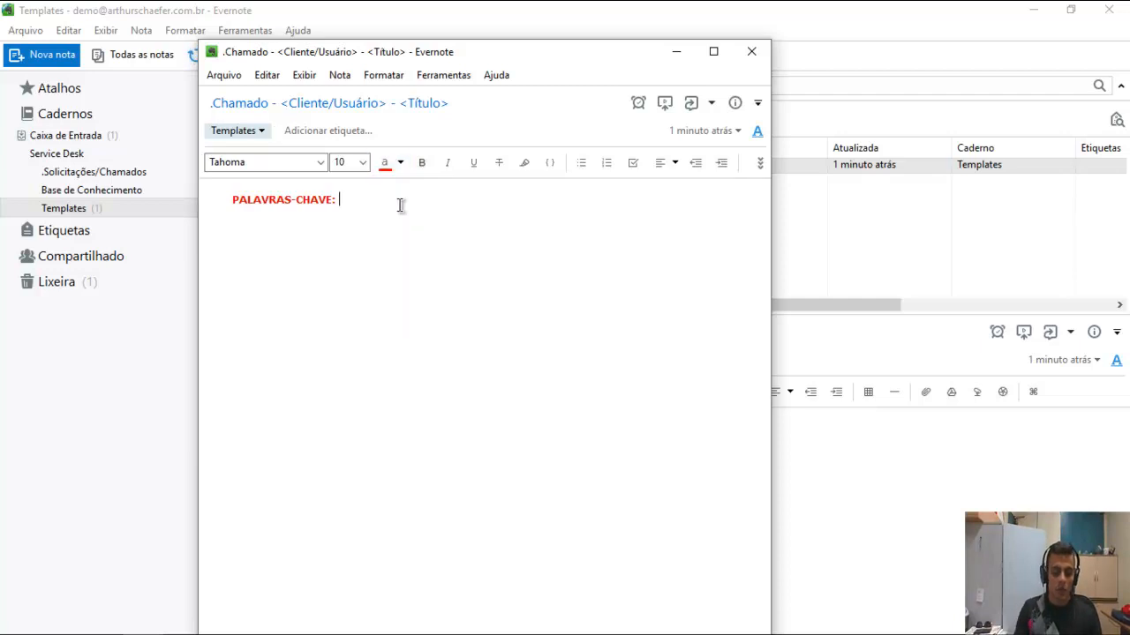
text(wINDOWS)
key(ctrl+shift+Left)
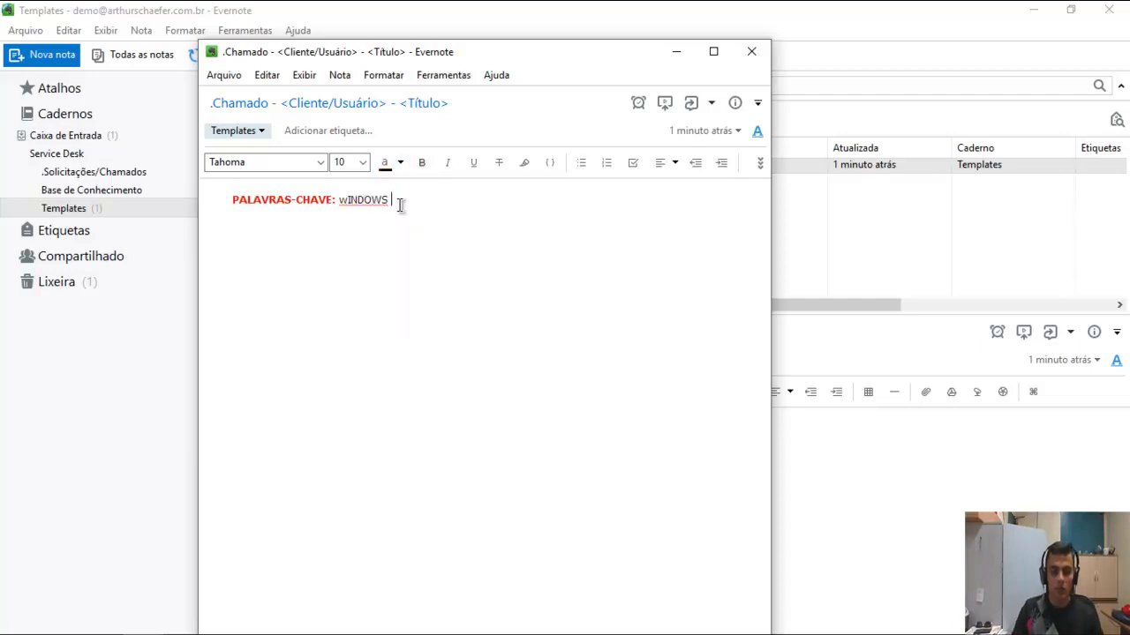
text(Windows S)
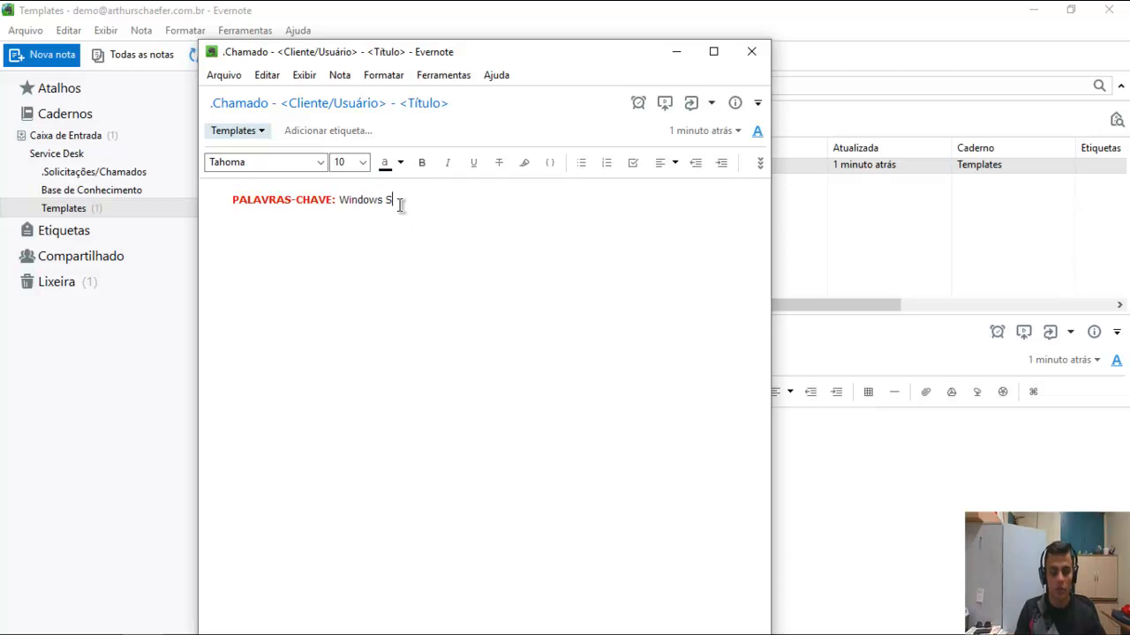
text(erver, )
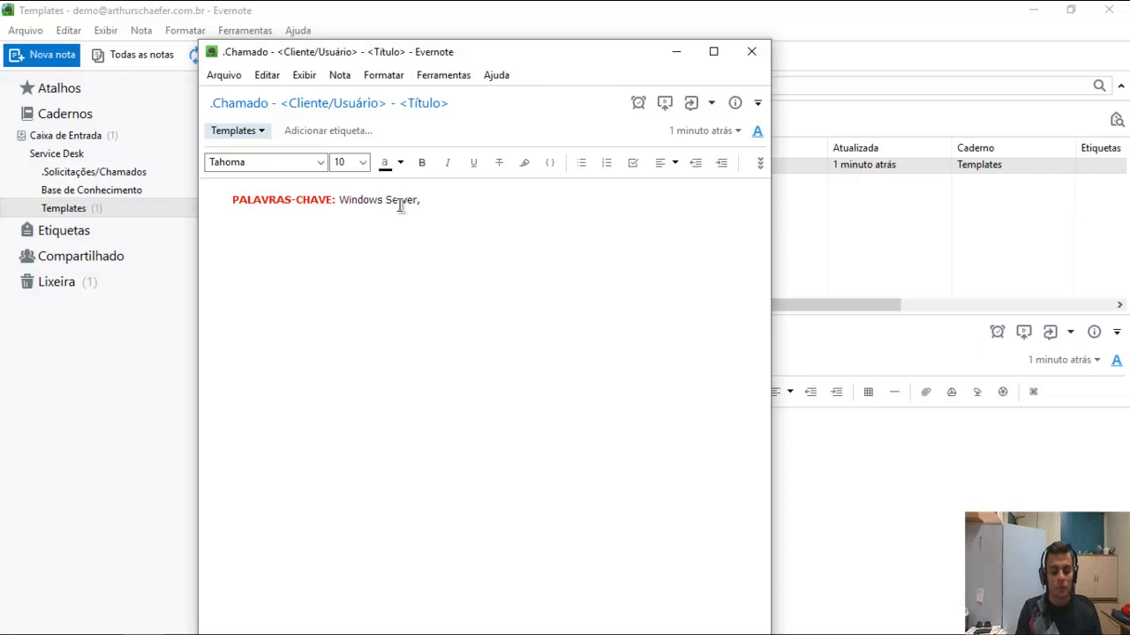
text(Rede)
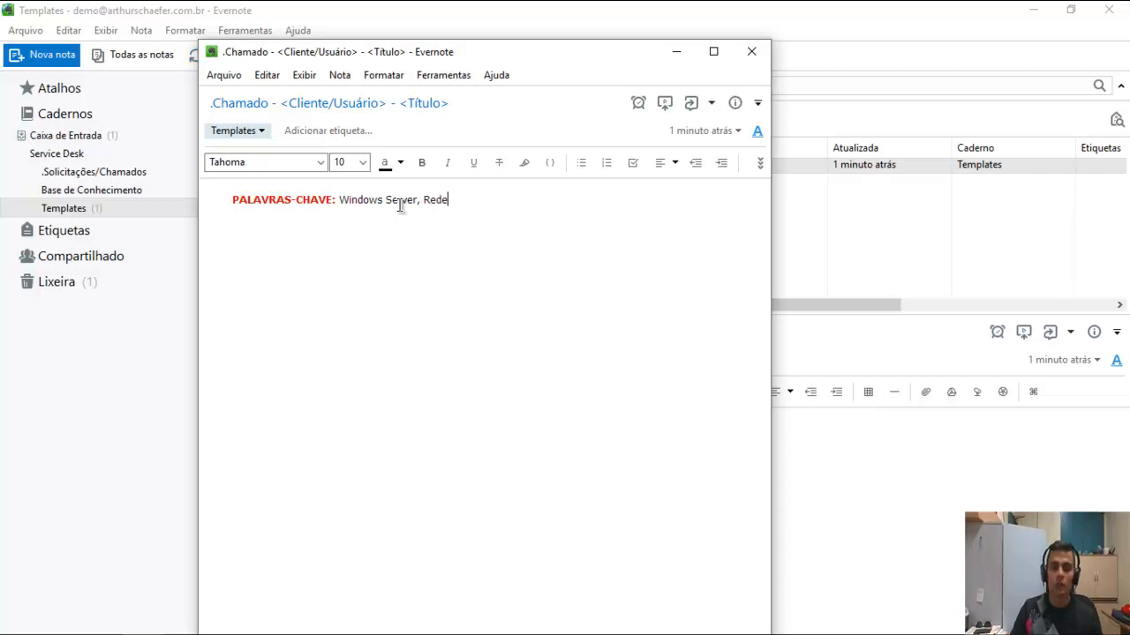
key(ctrl+shift+Left)
key(ctrl+shift+Left)
key(ctrl+shift+Left)
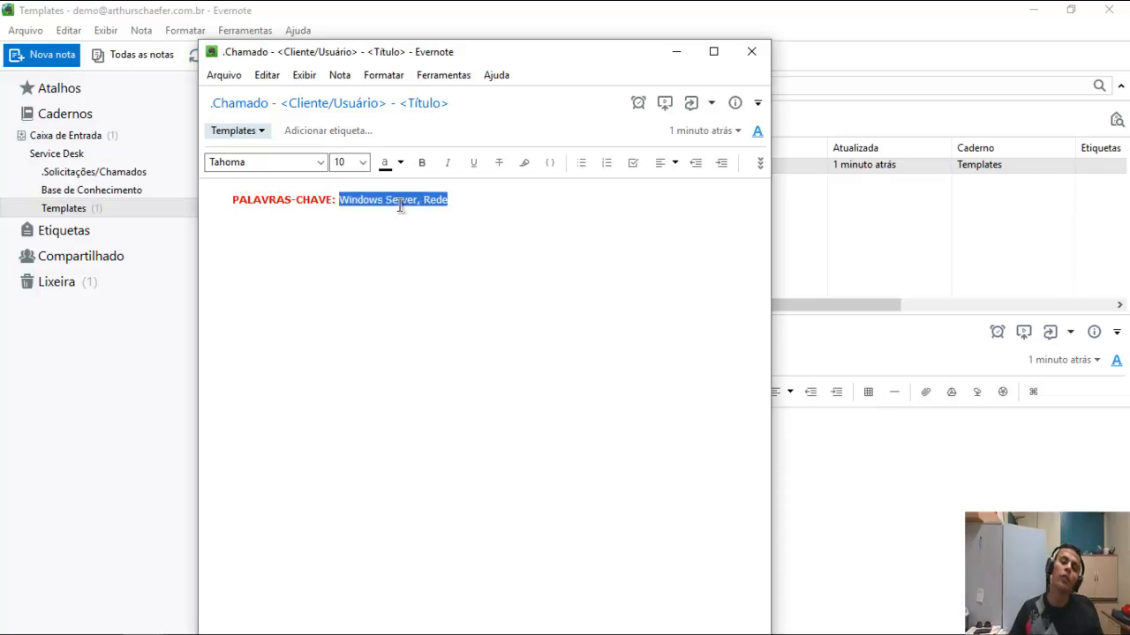
key(BackSpace)
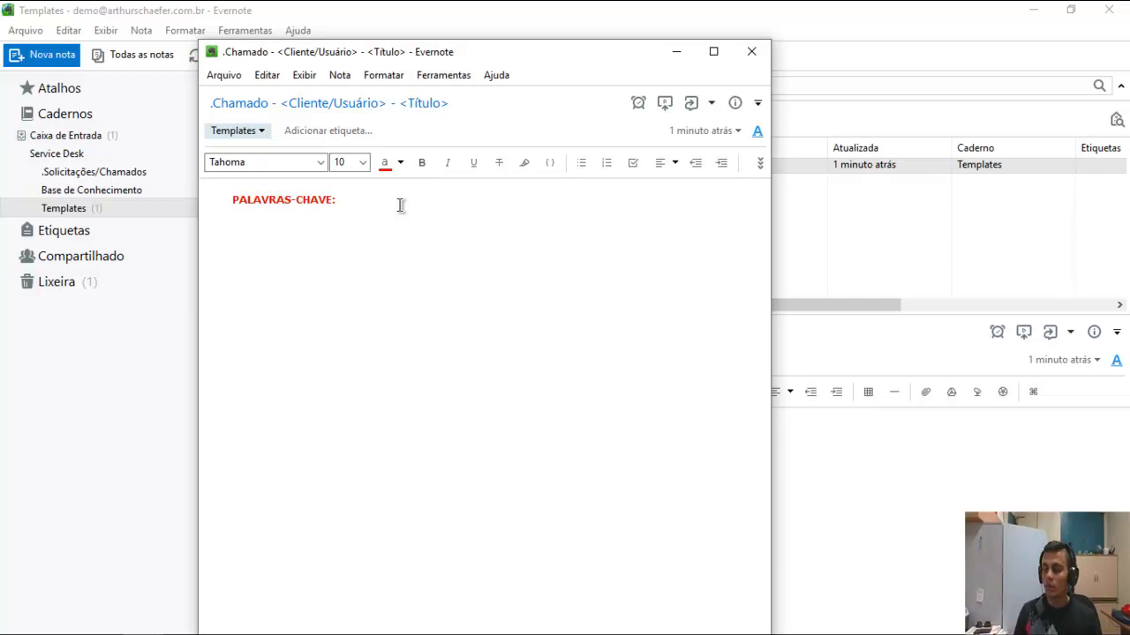
key(Return)
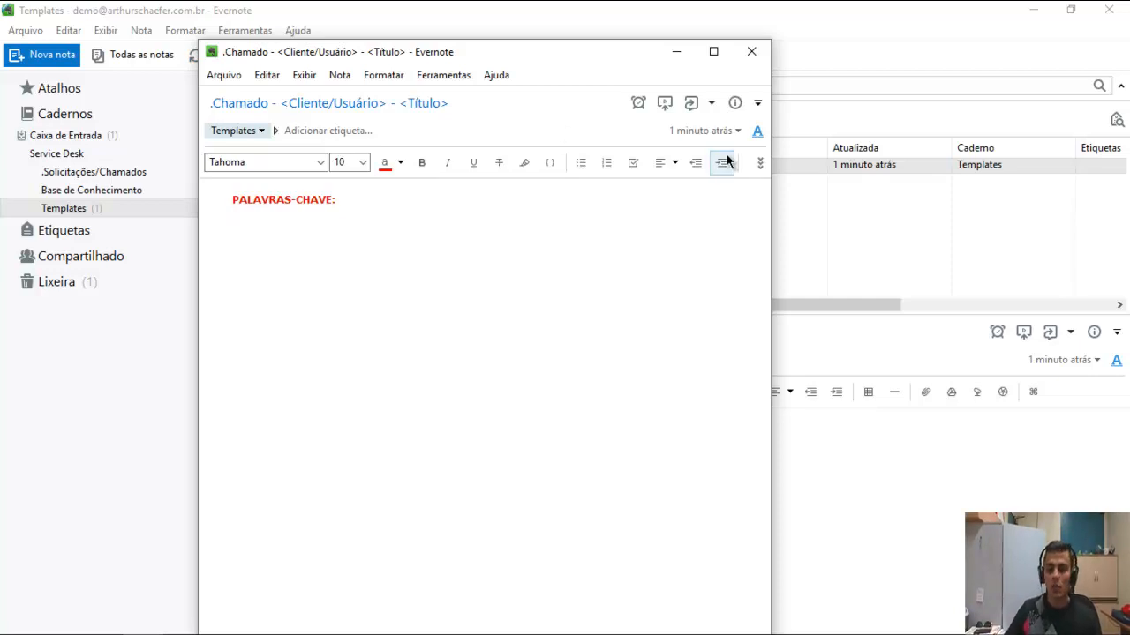
Insert a horizontal rule under PALAVRAS-CHAVE:, add a blank line above it, and start the line below with *.
click(759, 161)
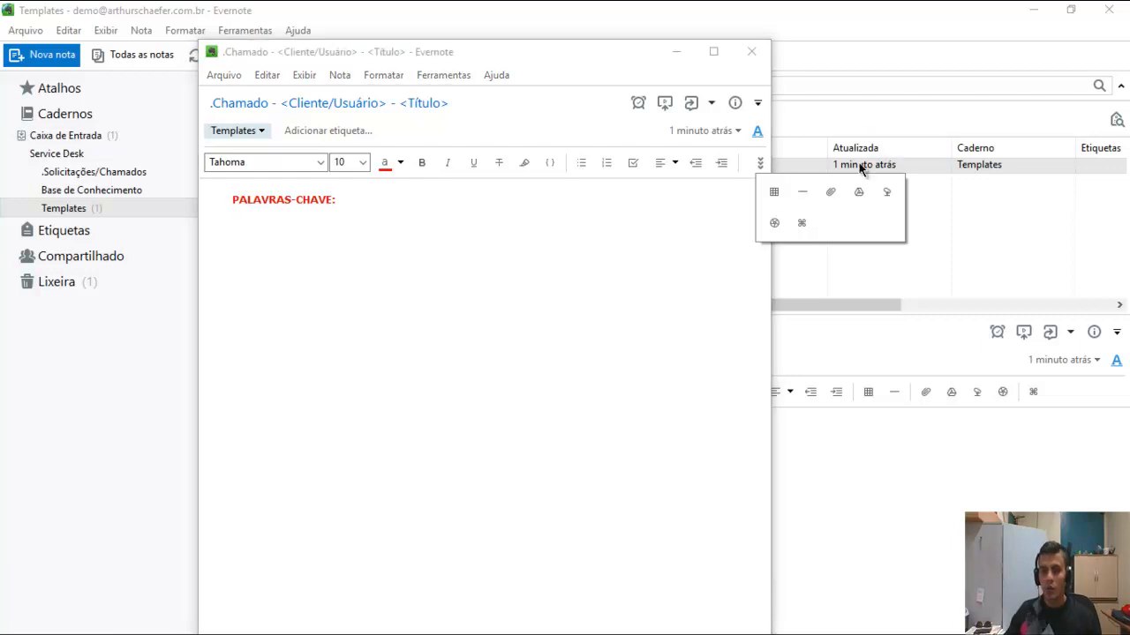
click(733, 175)
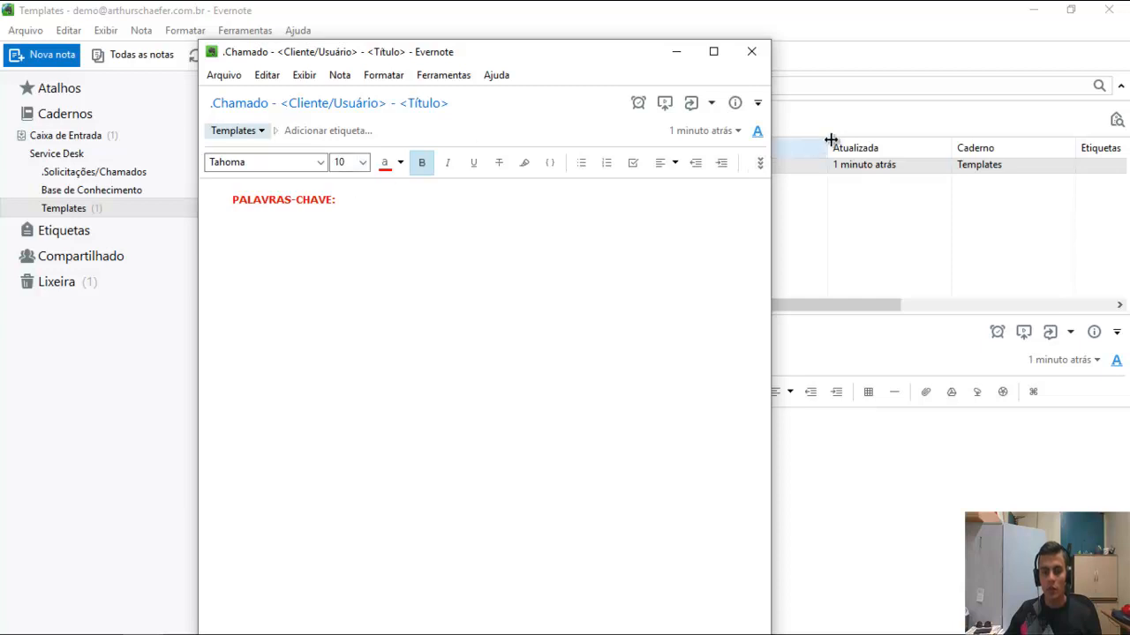
click(761, 161)
click(802, 191)
click(464, 246)
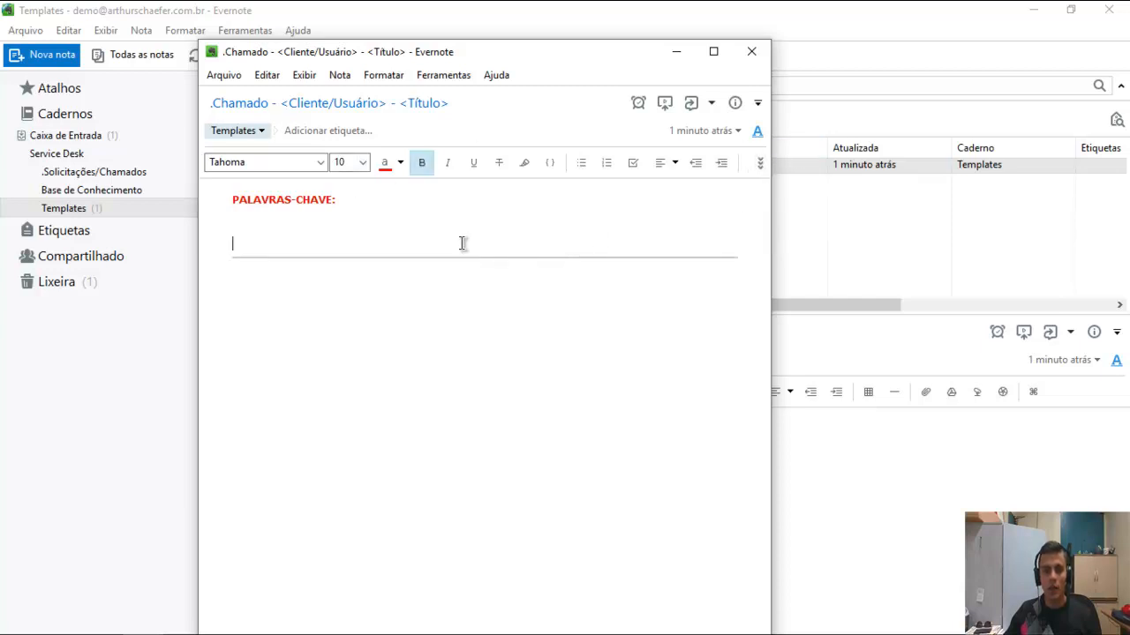
click(322, 304)
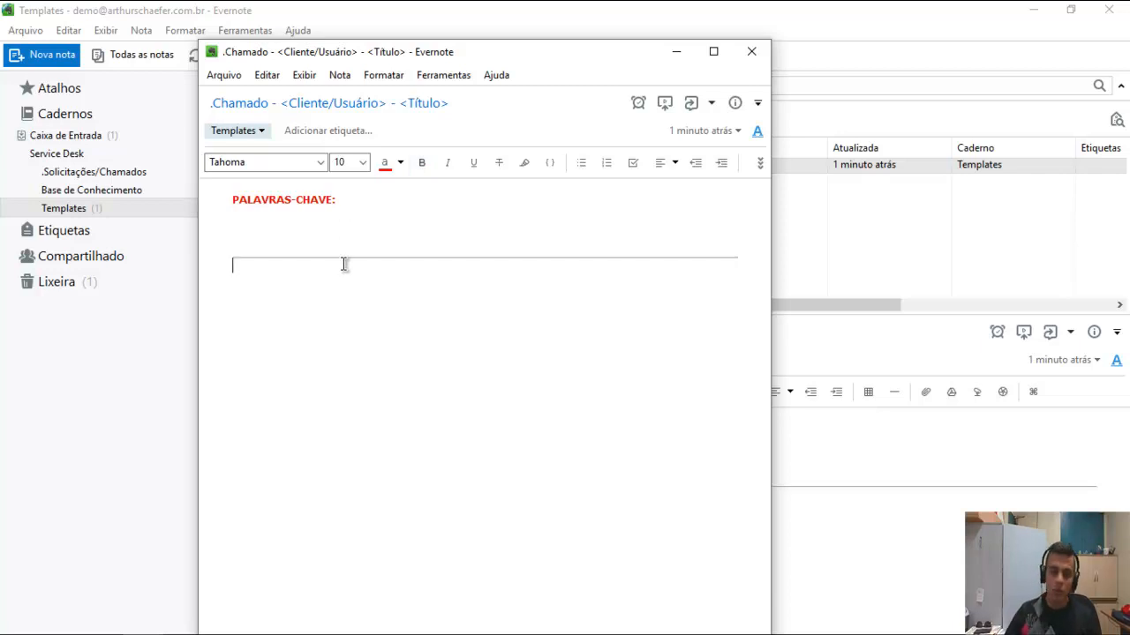
key(Return)
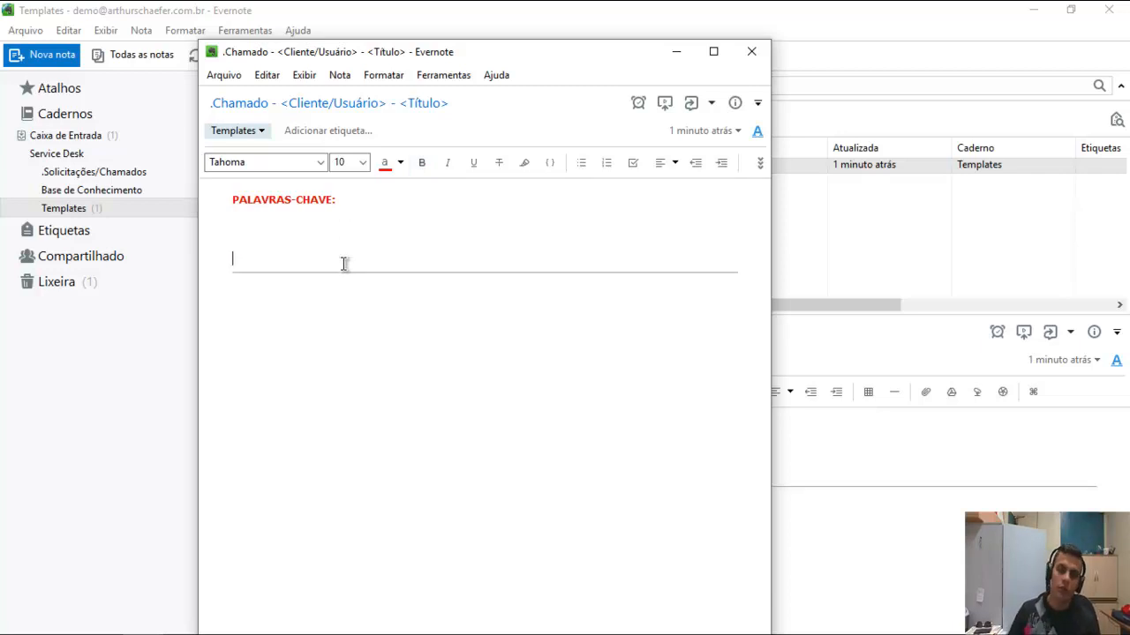
click(324, 354)
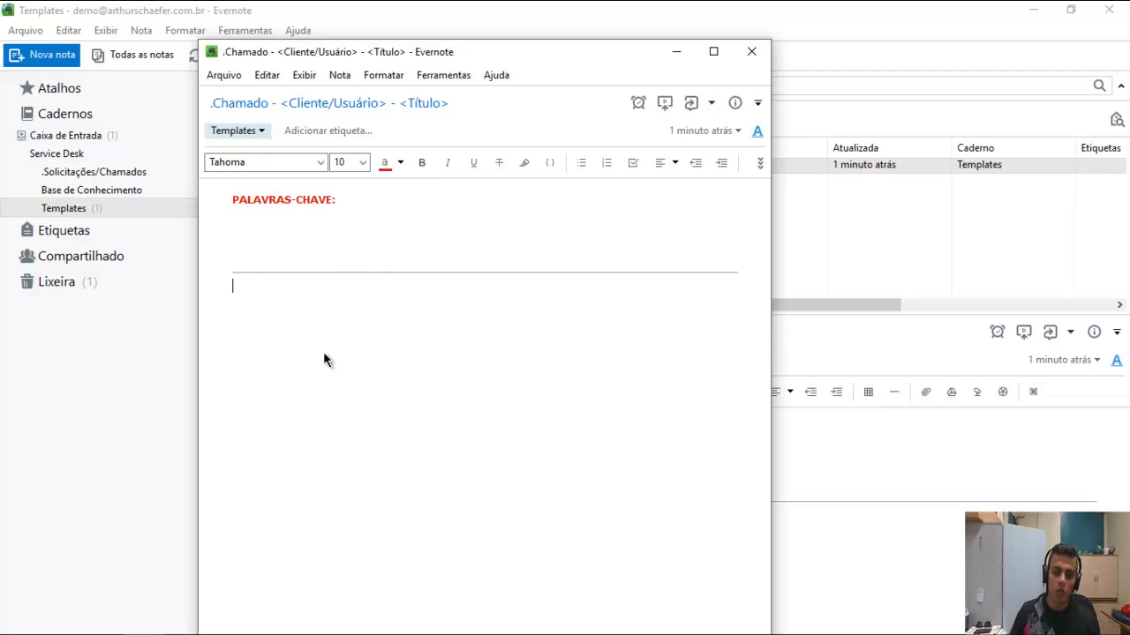
text(*)
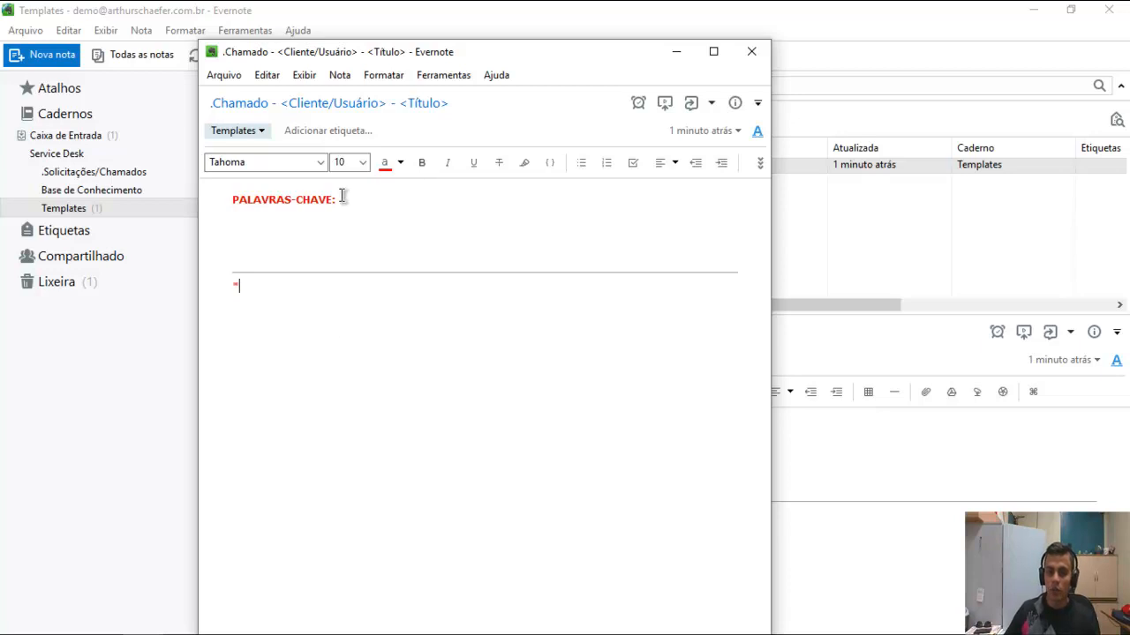
Reset the red asterisk below the divider to the default text colour.
click(402, 166)
click(403, 189)
double_click(235, 286)
click(399, 163)
click(406, 188)
click(334, 300)
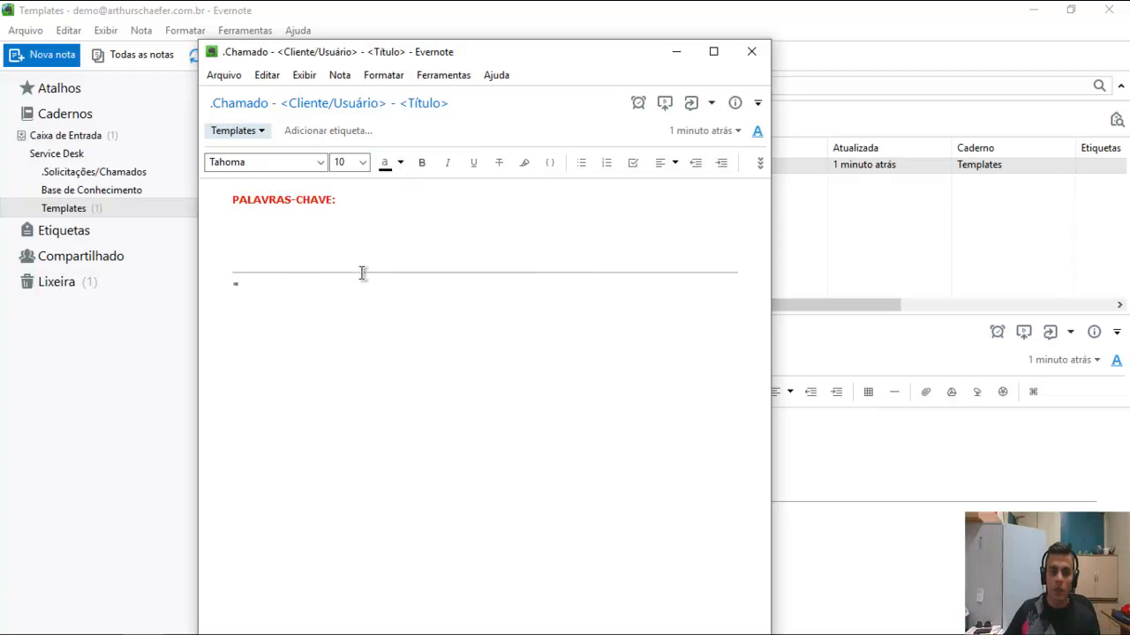
Type the bold field labels *Data:, *Usuario/Cliente: and *Tipo: on separate lines.
text(Data:)
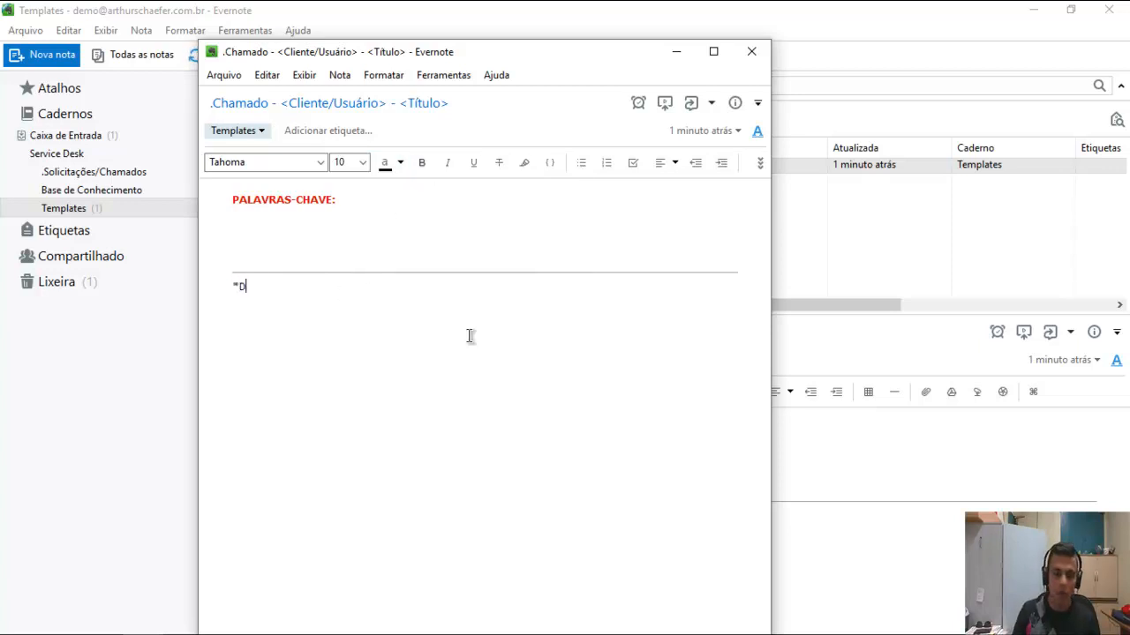
key(shift+Home)
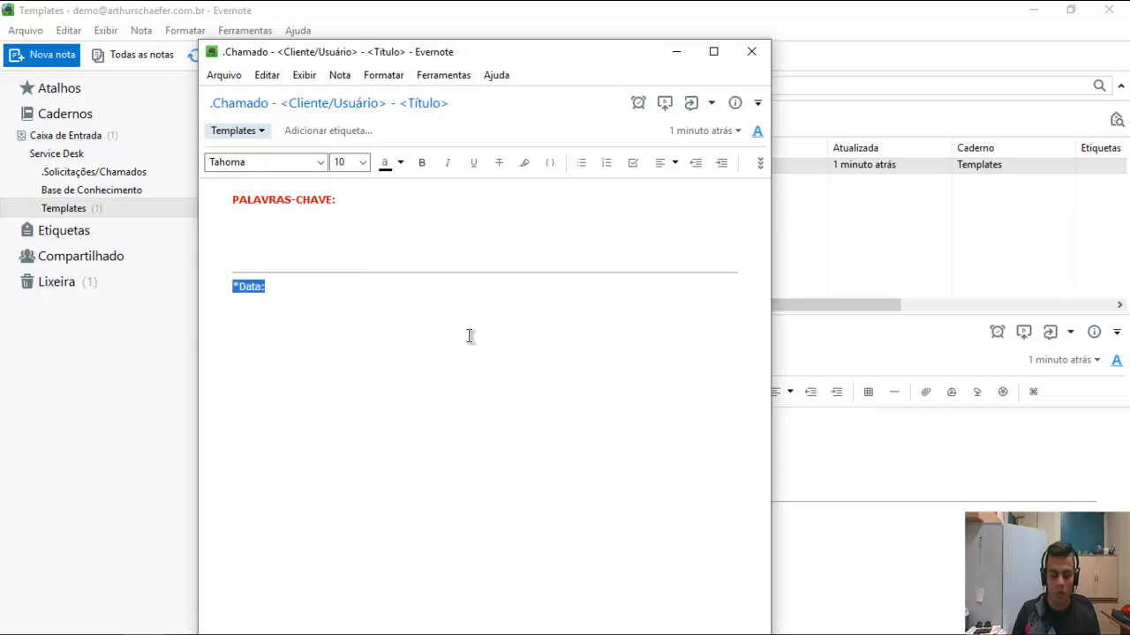
key(ctrl+b)
key(End)
key(Return)
text(Contatado por)
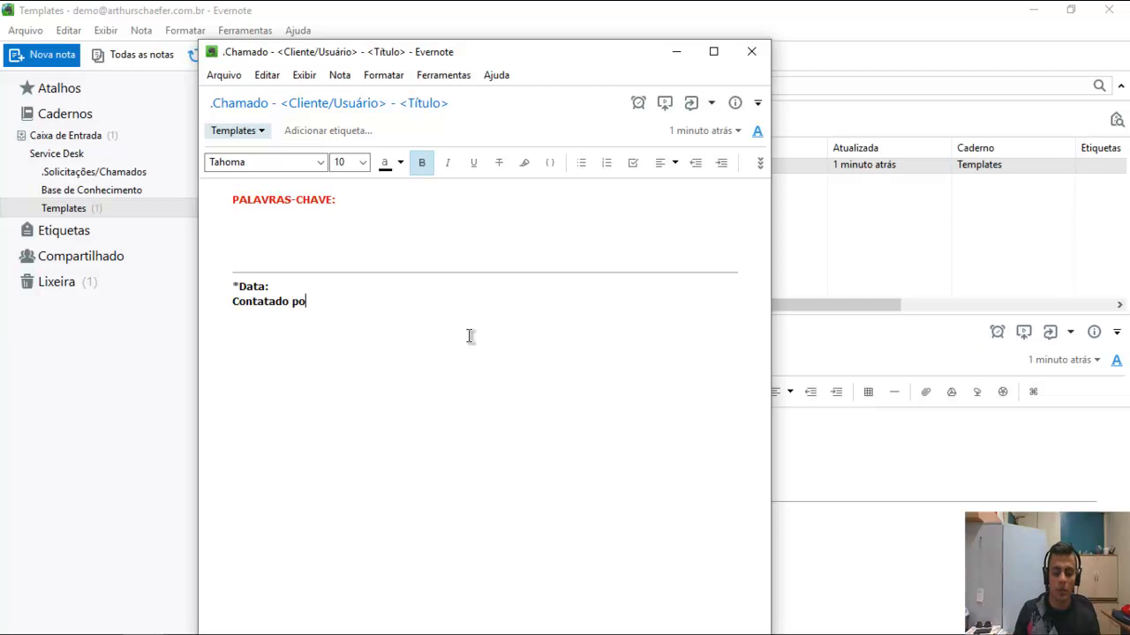
key(Home)
text(*)
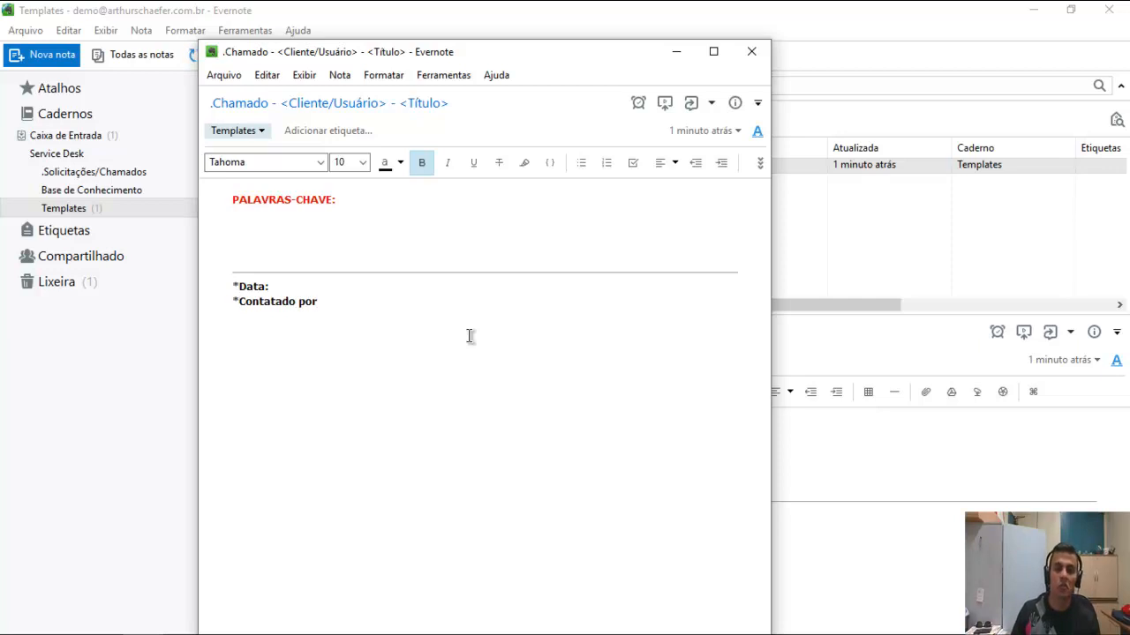
key(shift+End)
key(BackSpace)
text(Us)
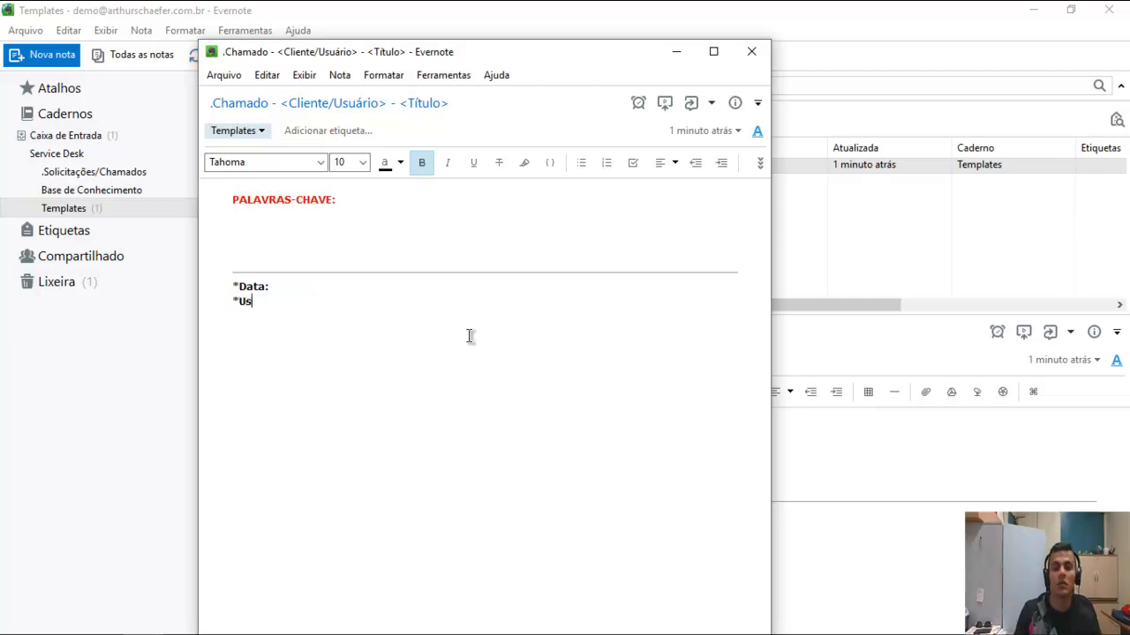
text(uario)
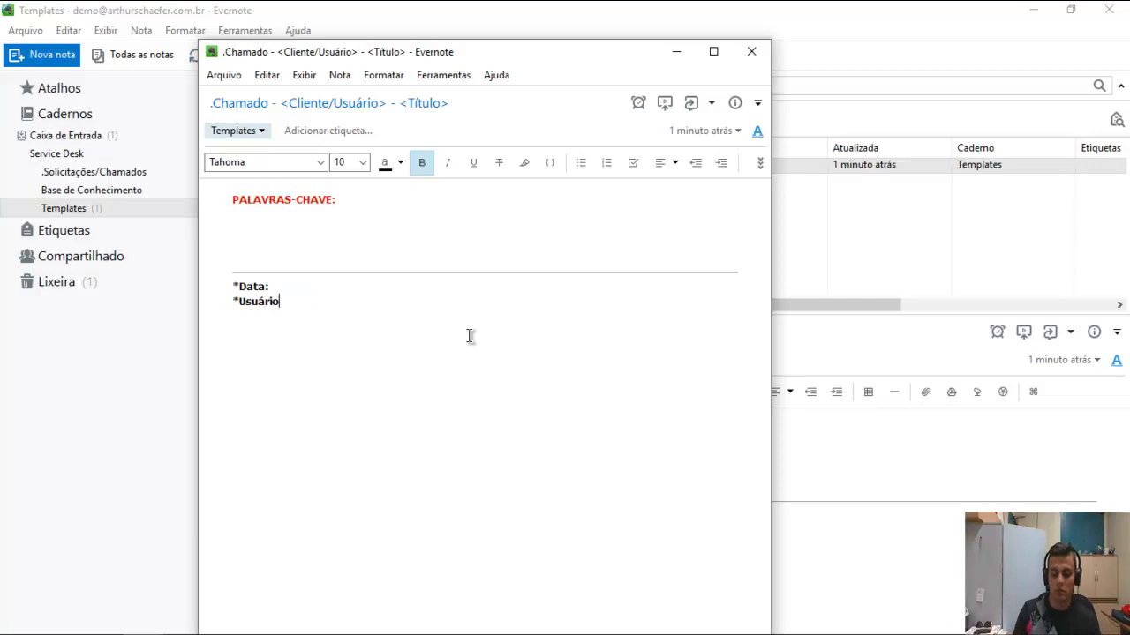
text(/Cliente:)
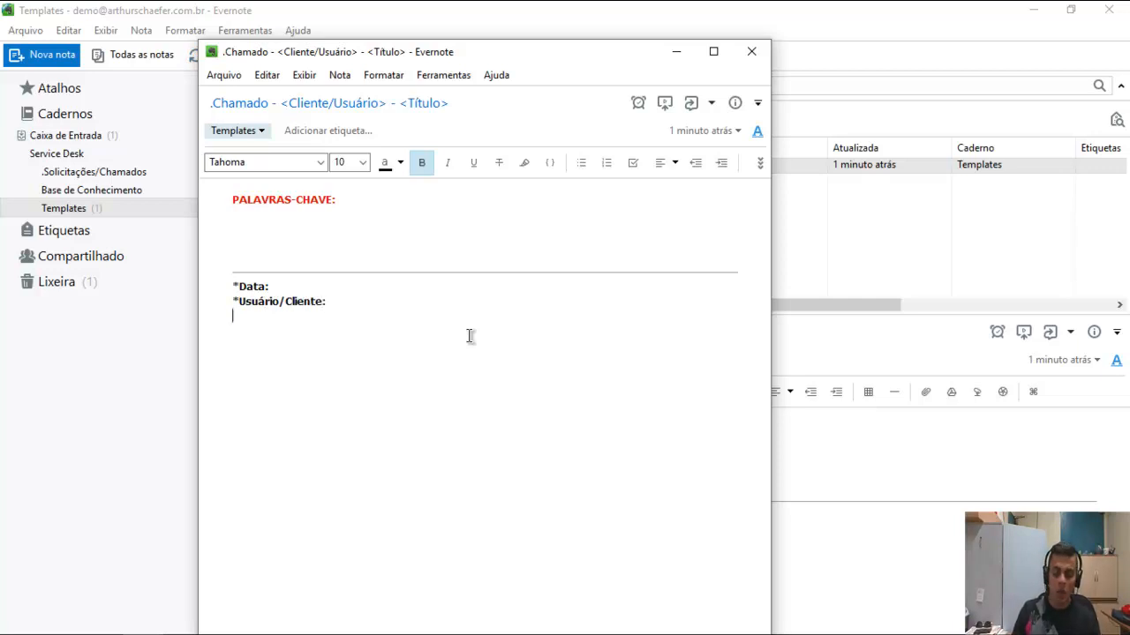
text(*Tipo)
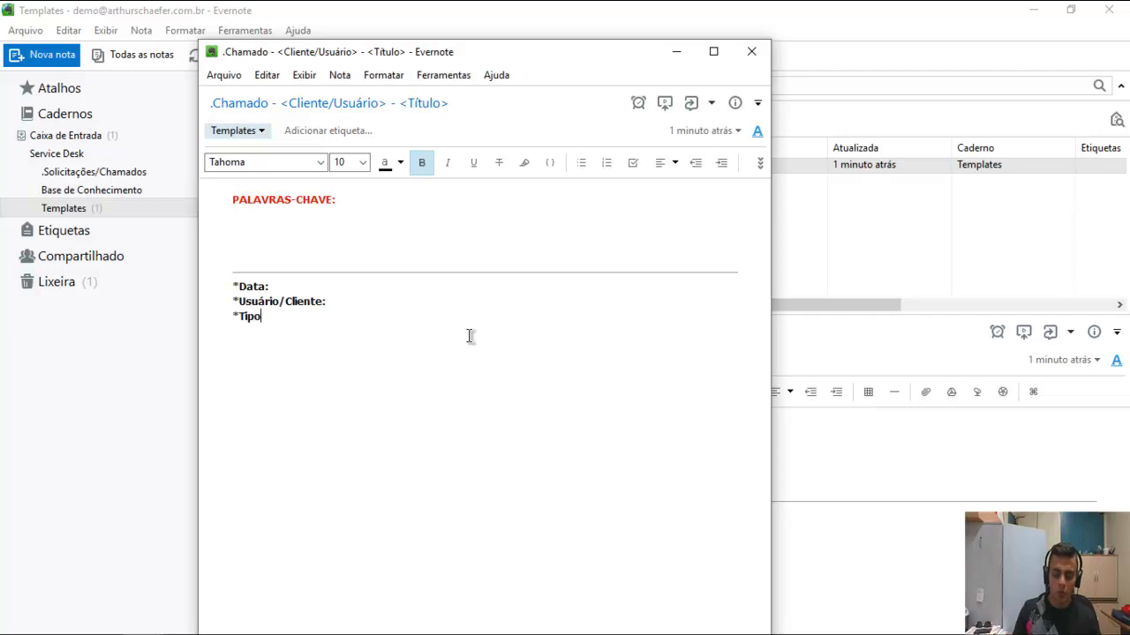
text(:)
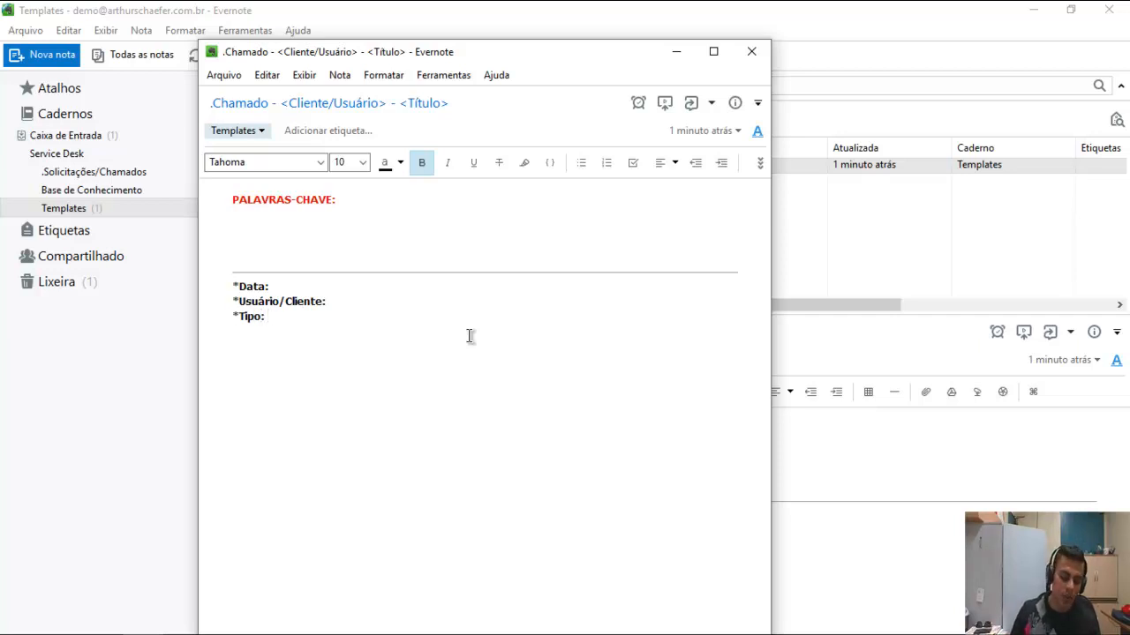
Add Incidente and Requisição checkboxes after *Tipo:, then a Categoria: field line.
click(634, 162)
text(Incien)
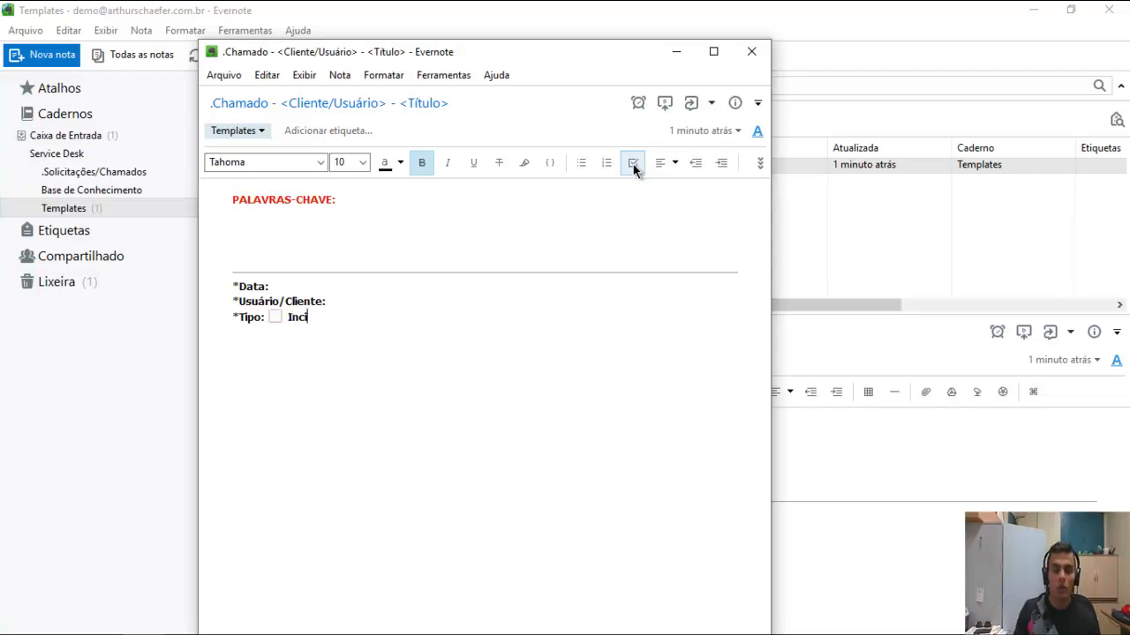
key(BackSpace)
key(BackSpace)
text(dente)
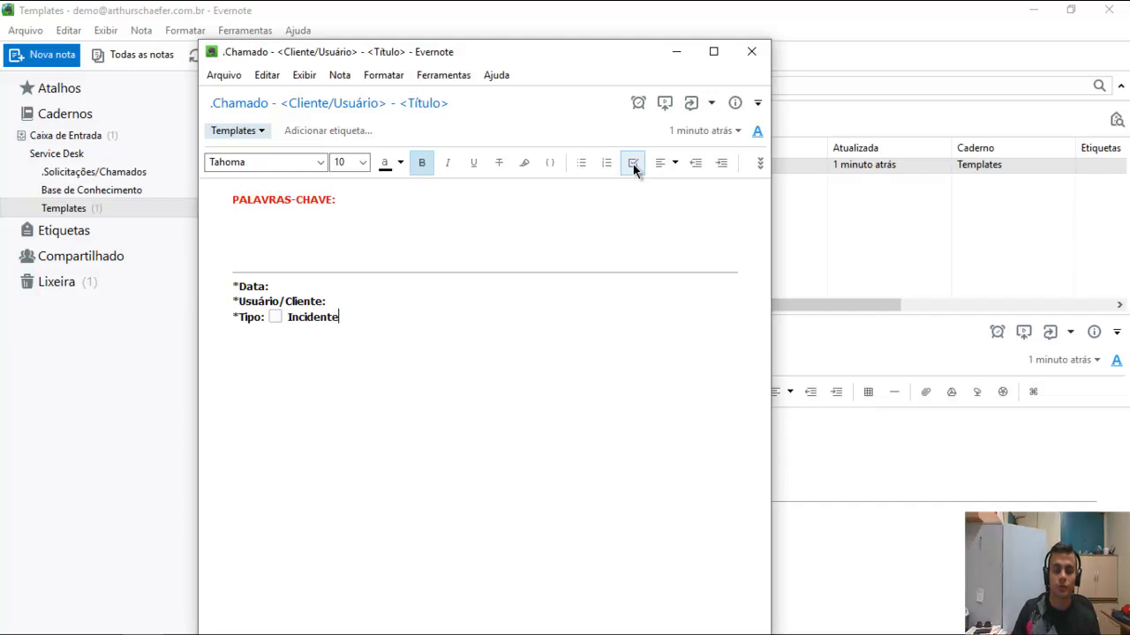
click(632, 164)
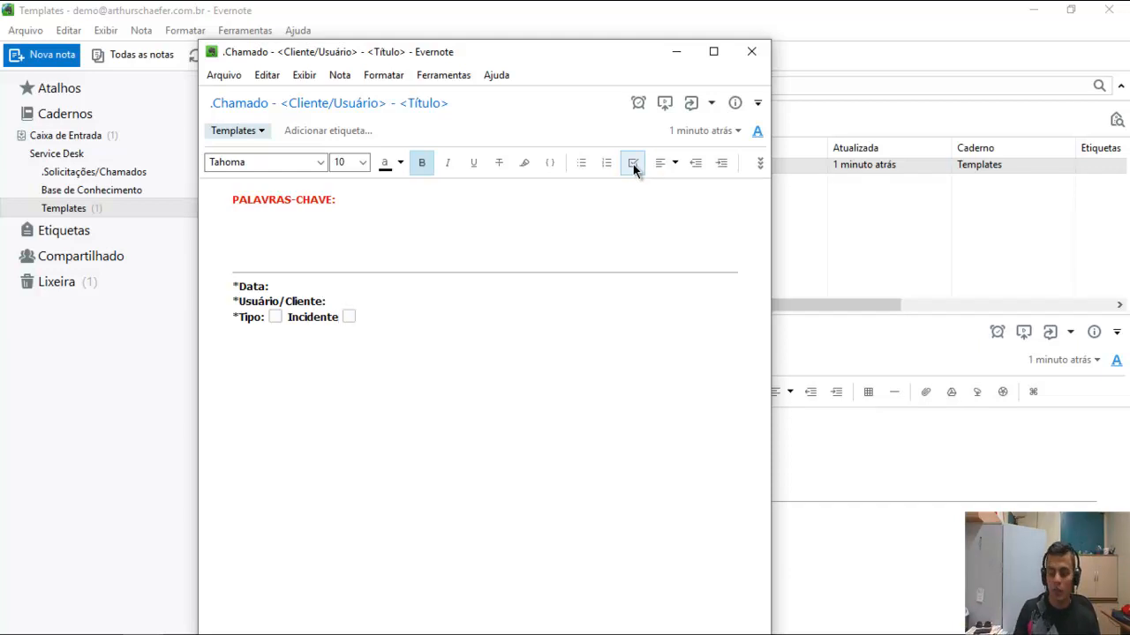
text(Requisi)
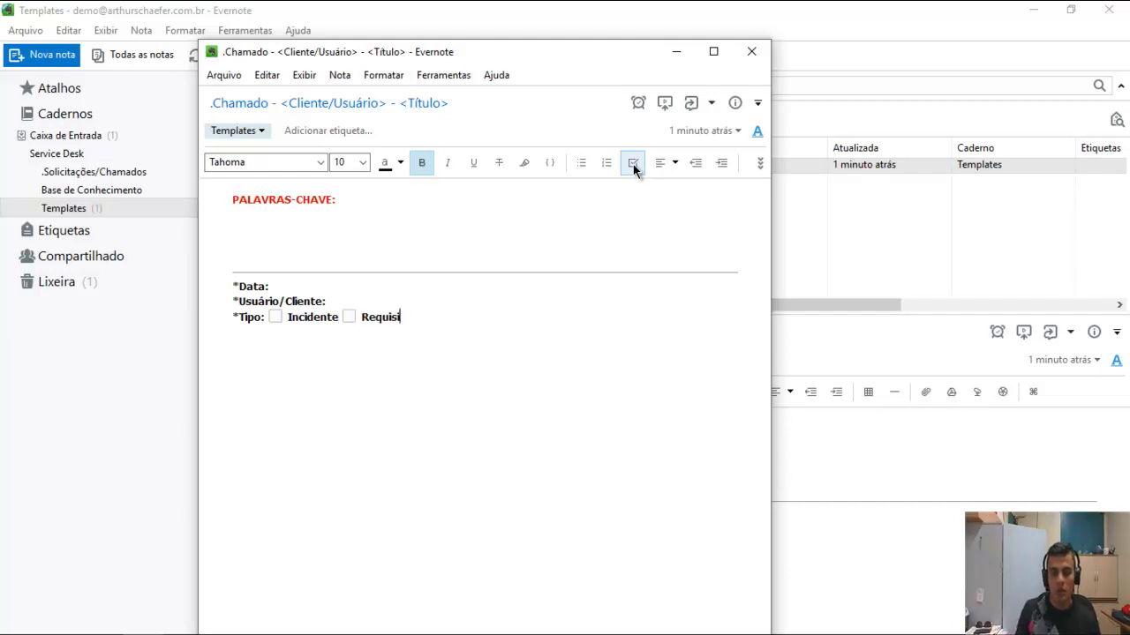
text(cão)
text(|)
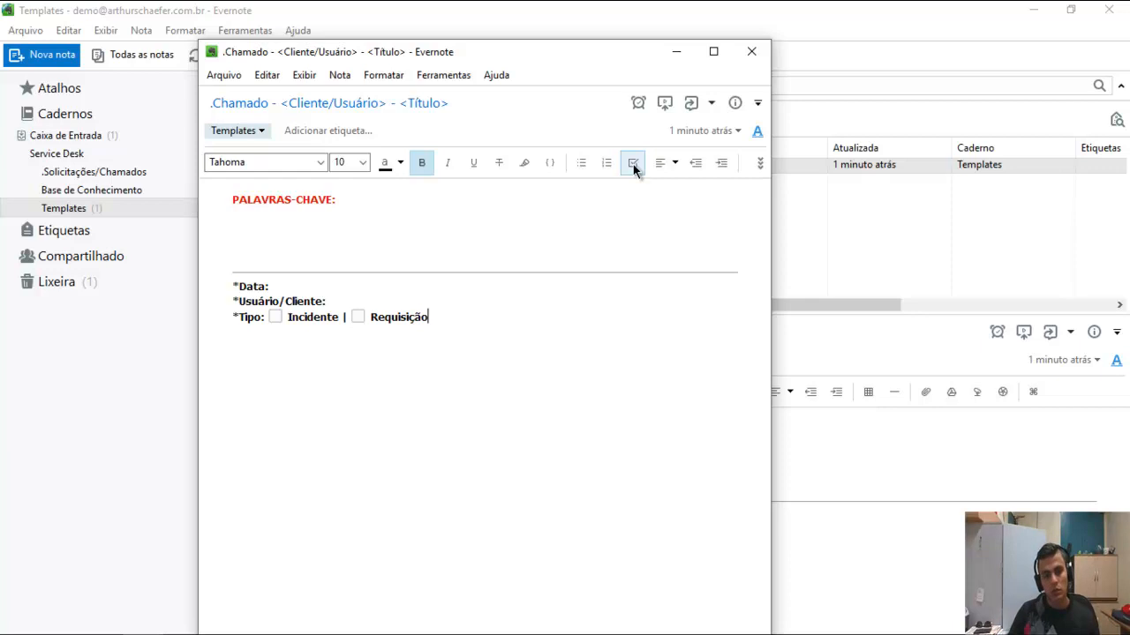
text(Categoria:)
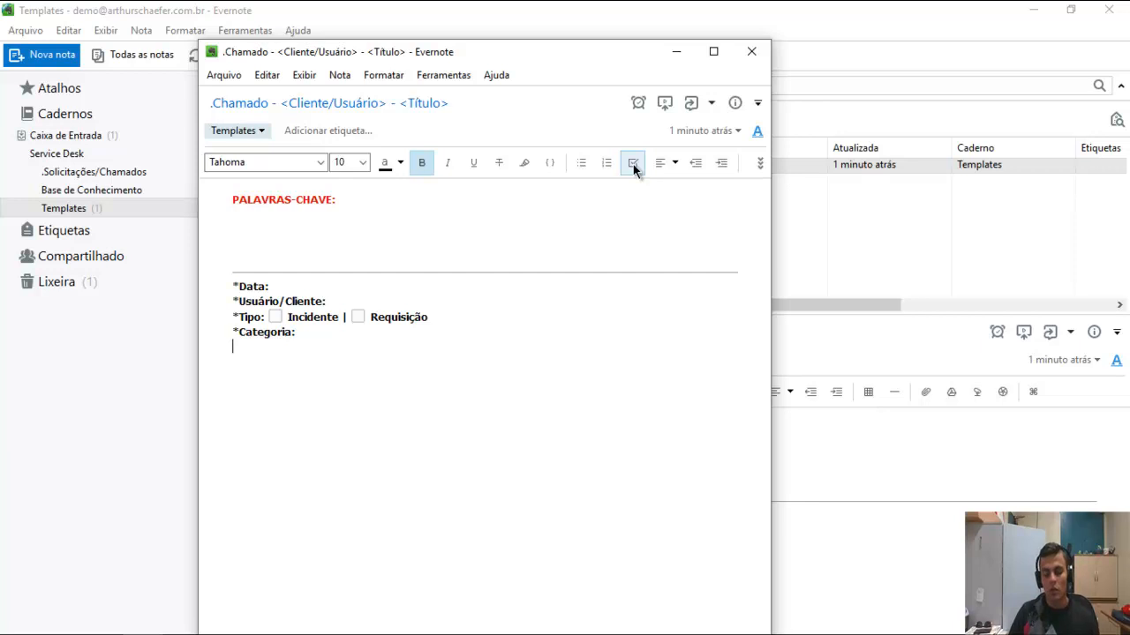
Insert a horizontal rule below Categoria and add a size-12 'Dados do chamado' heading above *Data:.
click(758, 164)
click(801, 196)
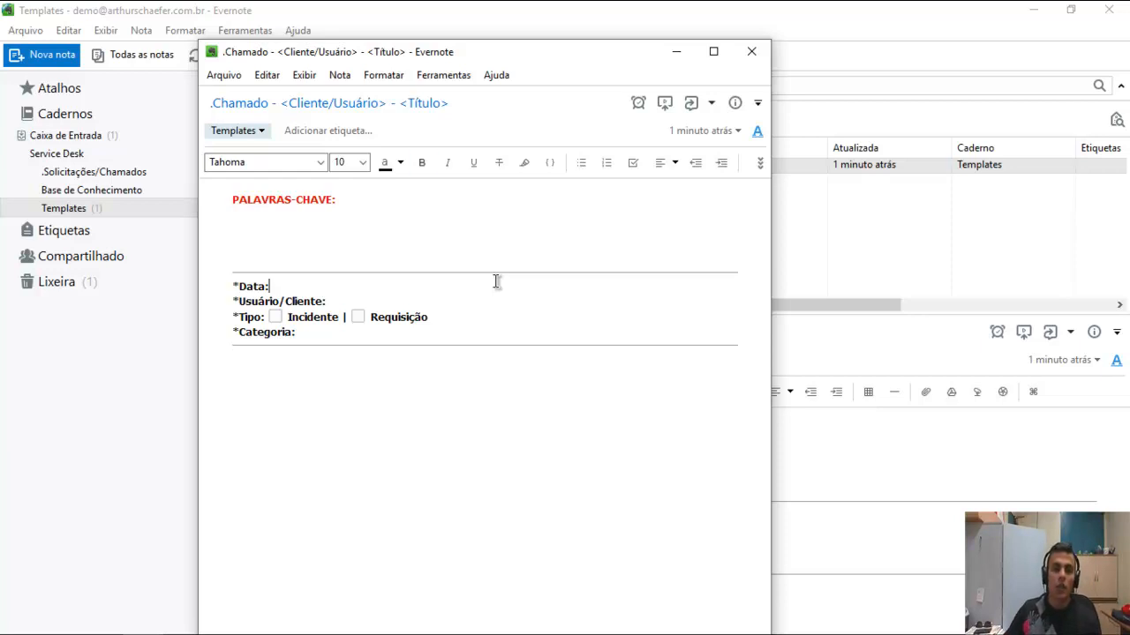
click(497, 281)
key(Return)
key(Up)
text(D)
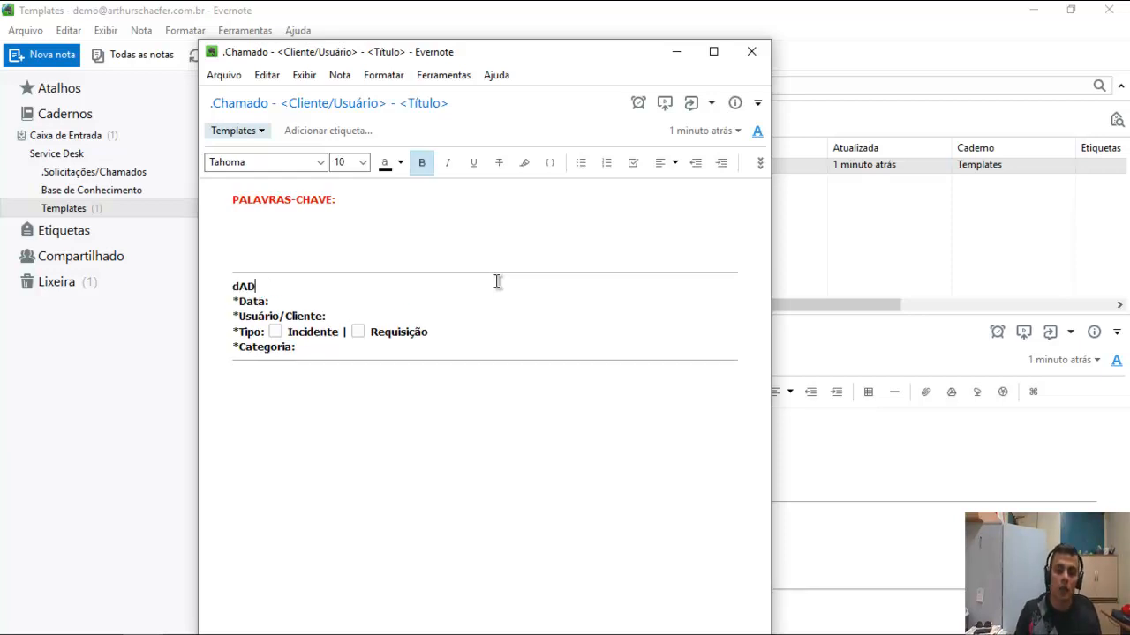
text(ados do chamado)
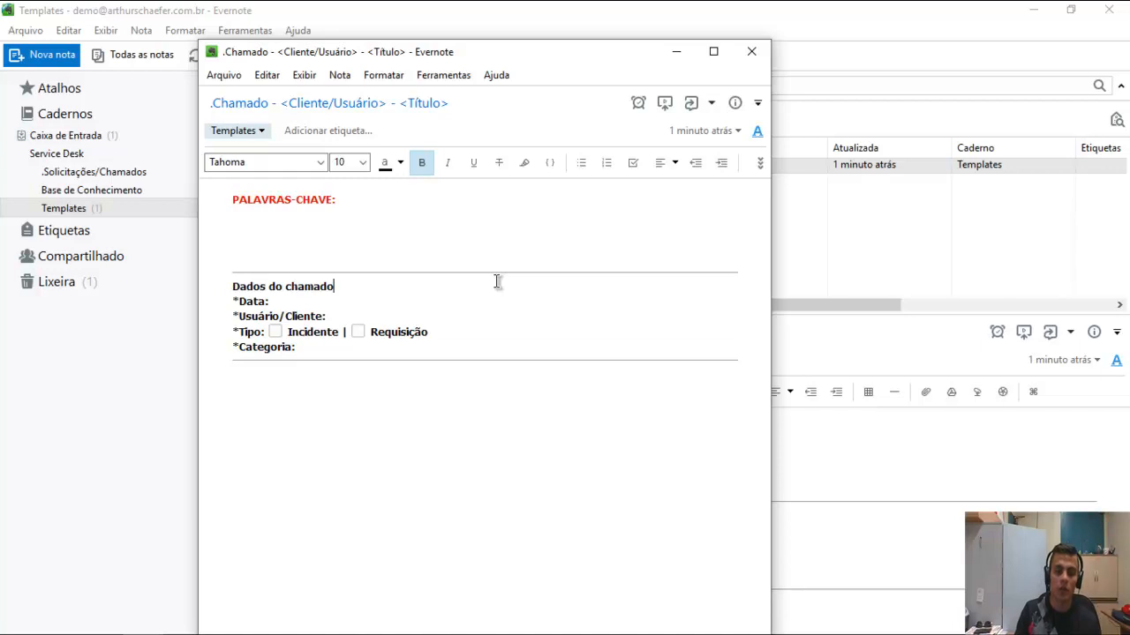
click(373, 383)
drag(335, 286, 231, 284)
click(361, 162)
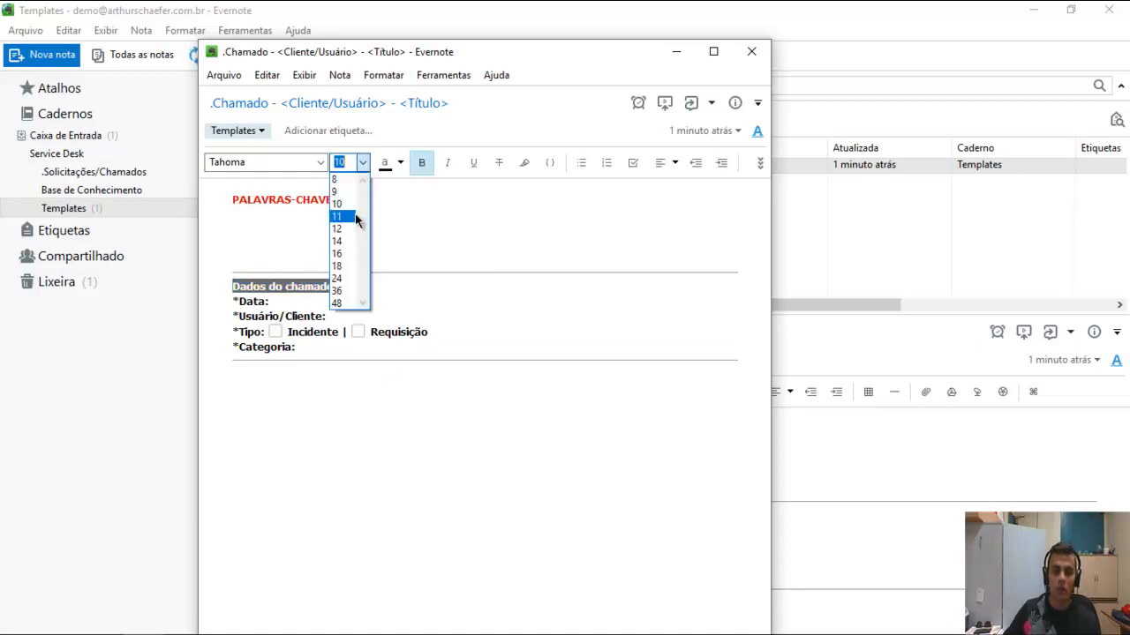
click(339, 230)
Add a bold size-12 'Contatos do cliente' heading below the rule, returning text size to 10.
click(370, 380)
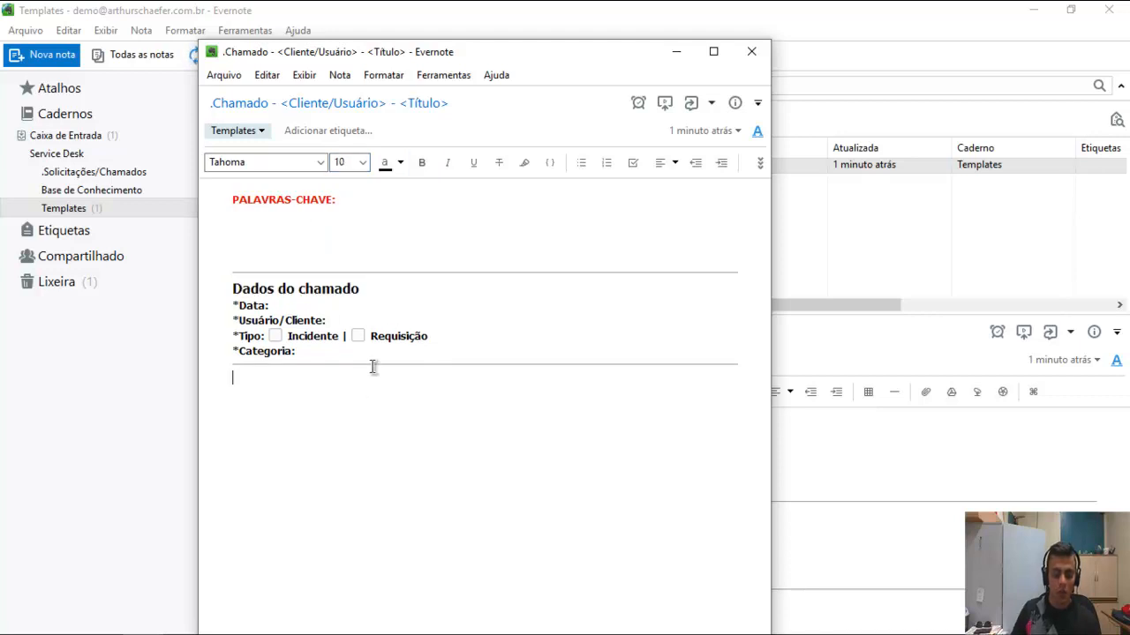
text(Conta)
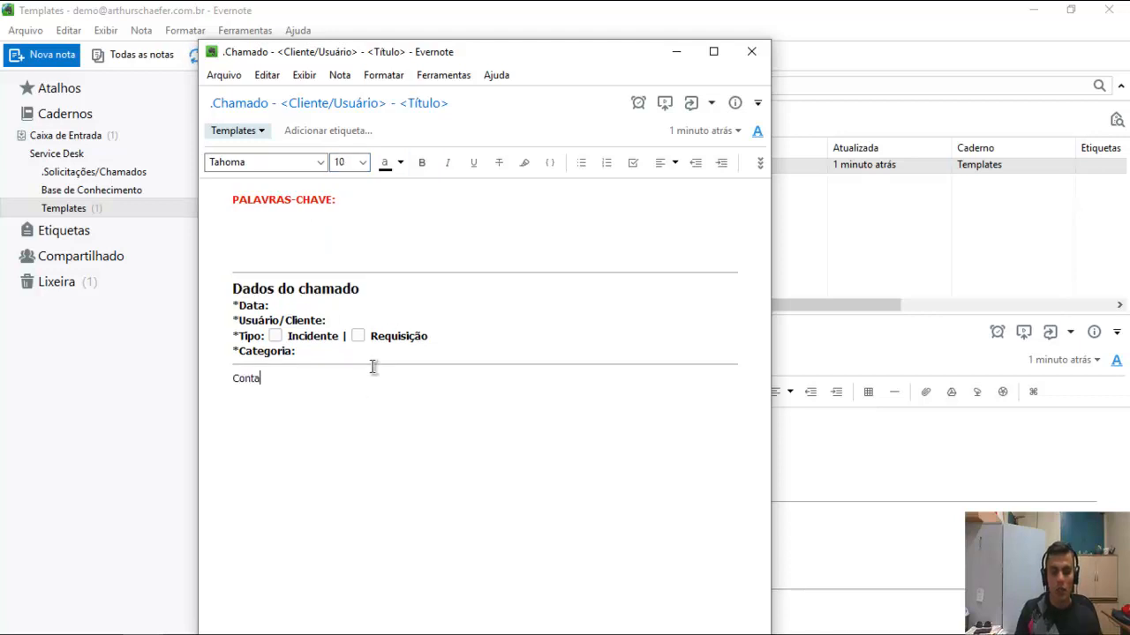
text(tos do cliente)
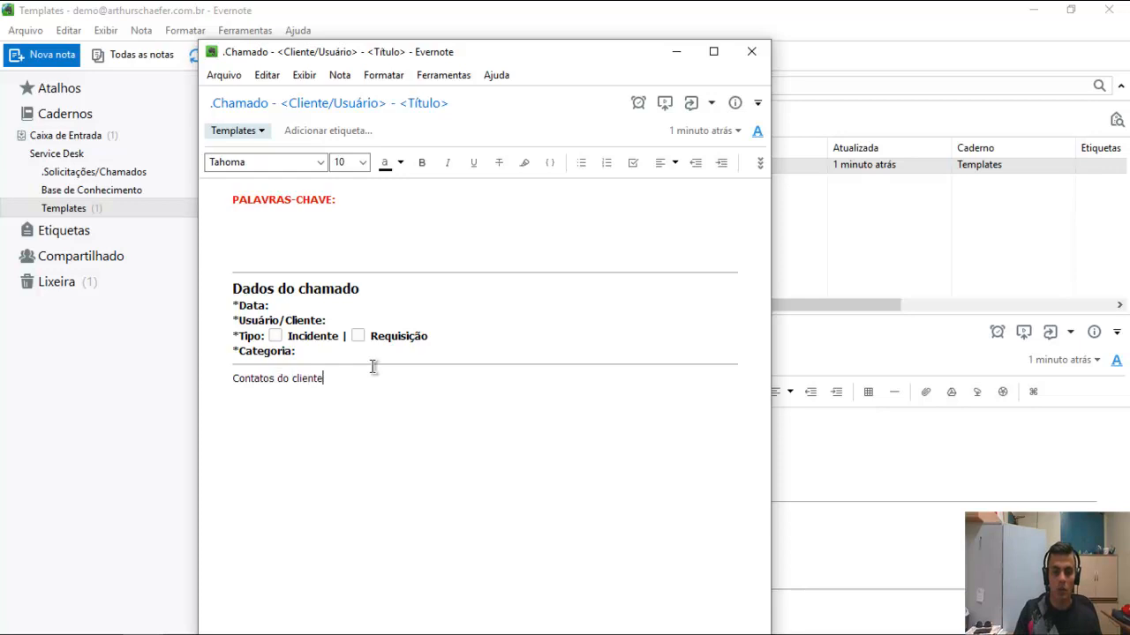
key(shift+Home)
key(ctrl+b)
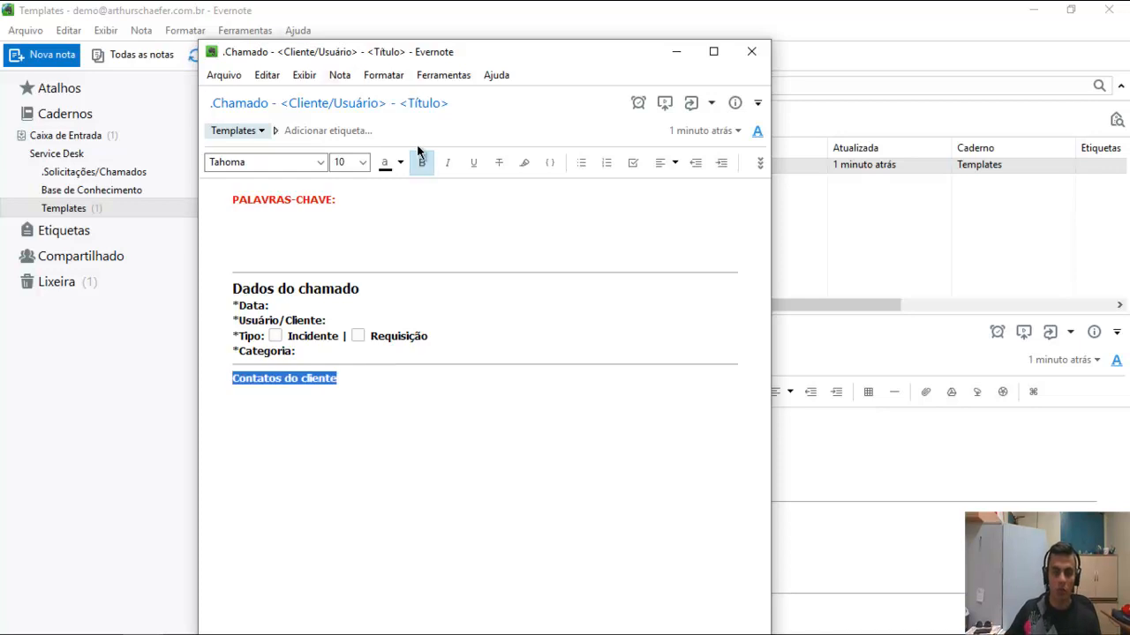
click(362, 164)
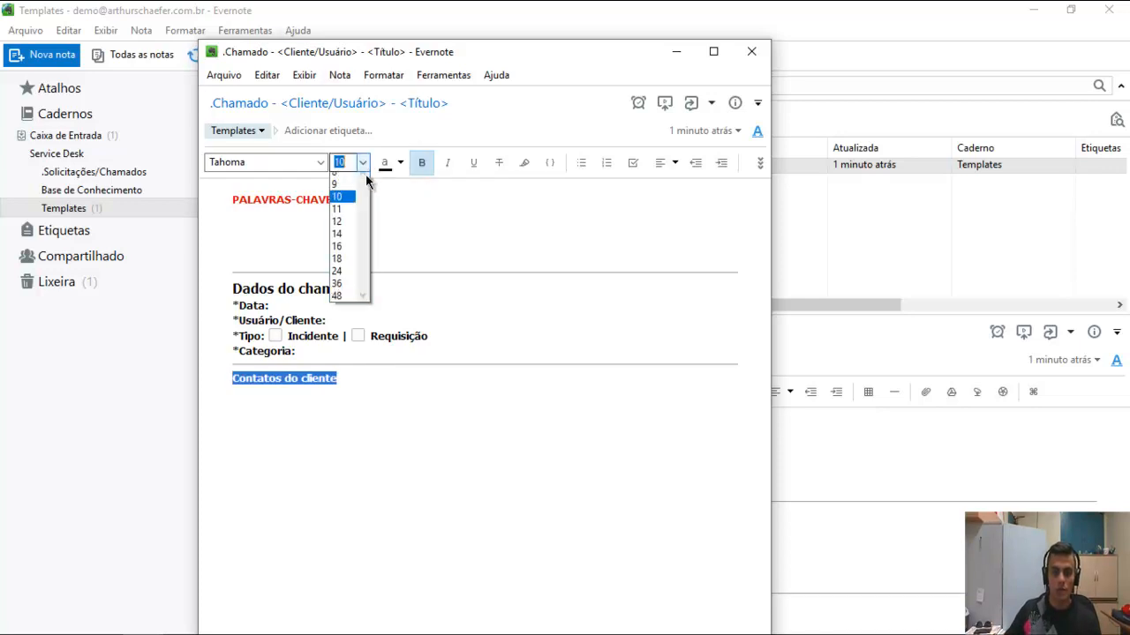
click(349, 222)
click(382, 390)
key(Return)
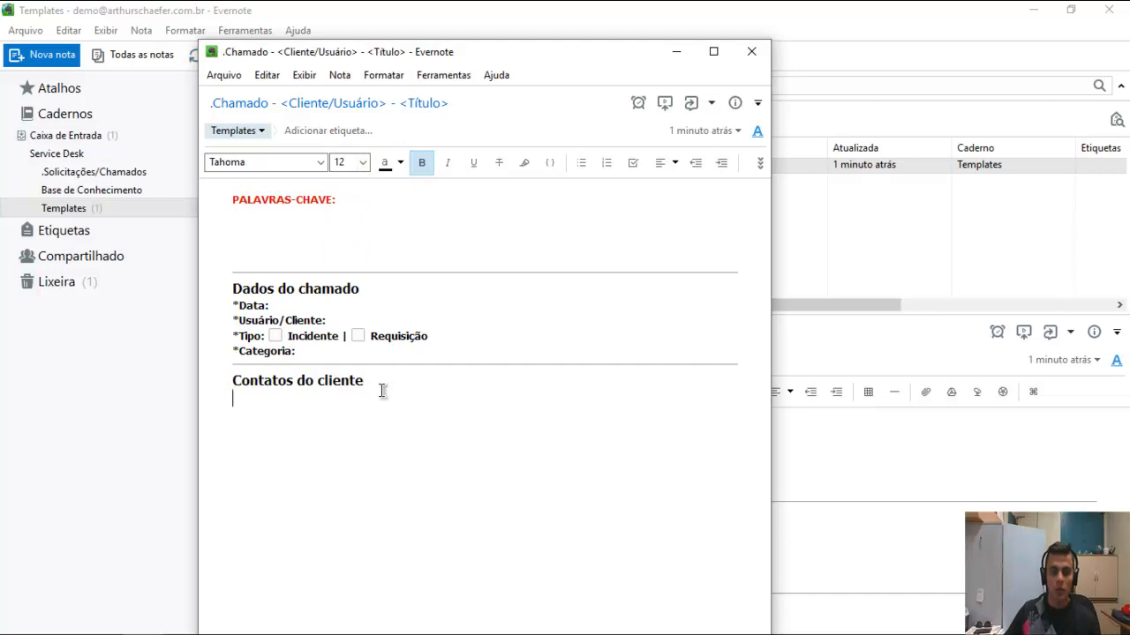
click(361, 162)
click(342, 204)
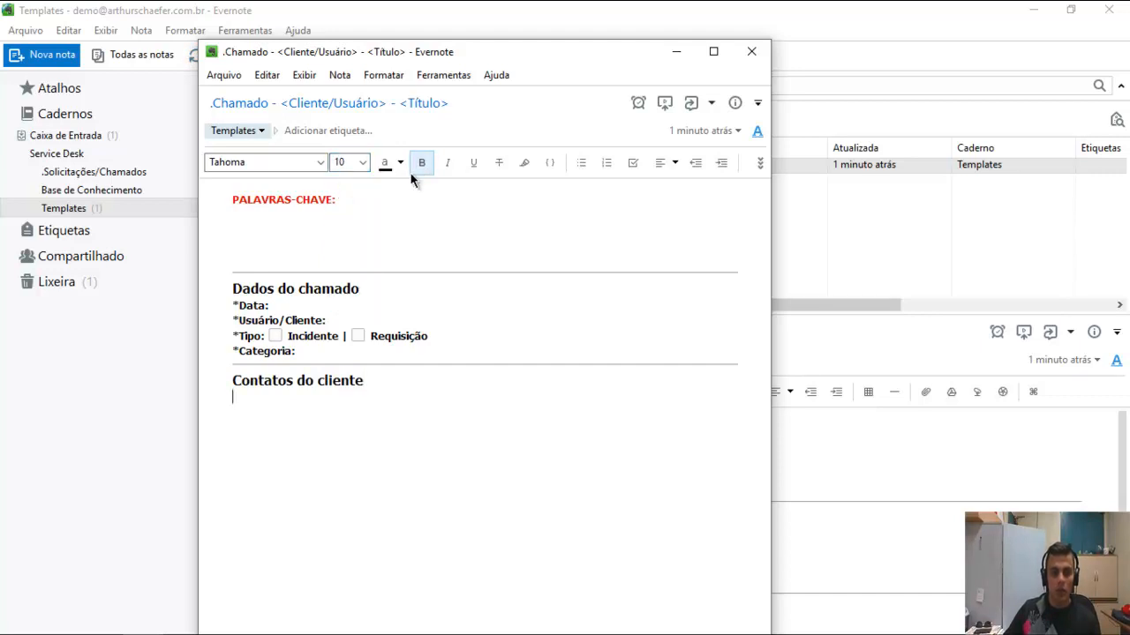
Add a bold *Requerente field under Contatos do cliente, removing a sample contact name.
click(420, 165)
text(*)
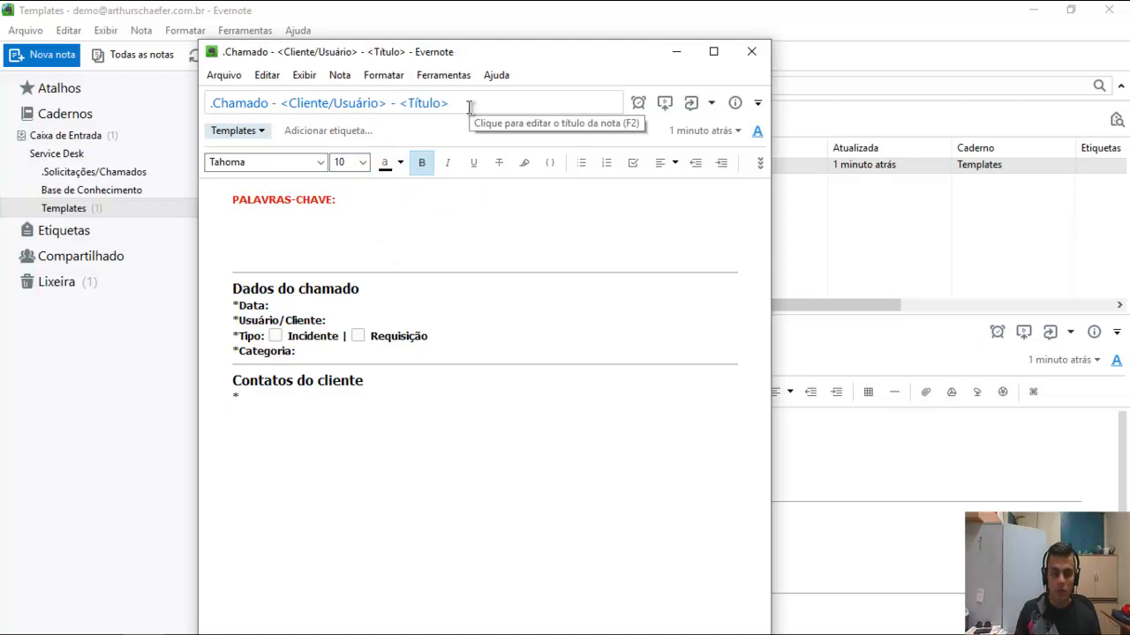
text(Requerente)
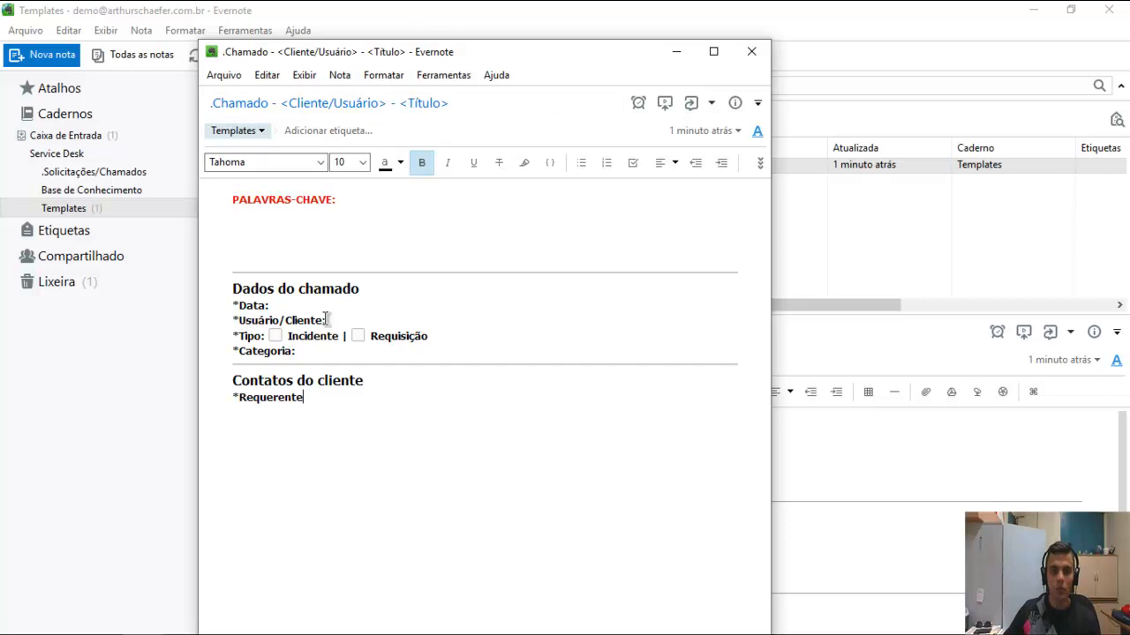
mouse_move(327, 320)
mouse_down()
mouse_move(238, 321)
mouse_move(326, 320)
mouse_up()
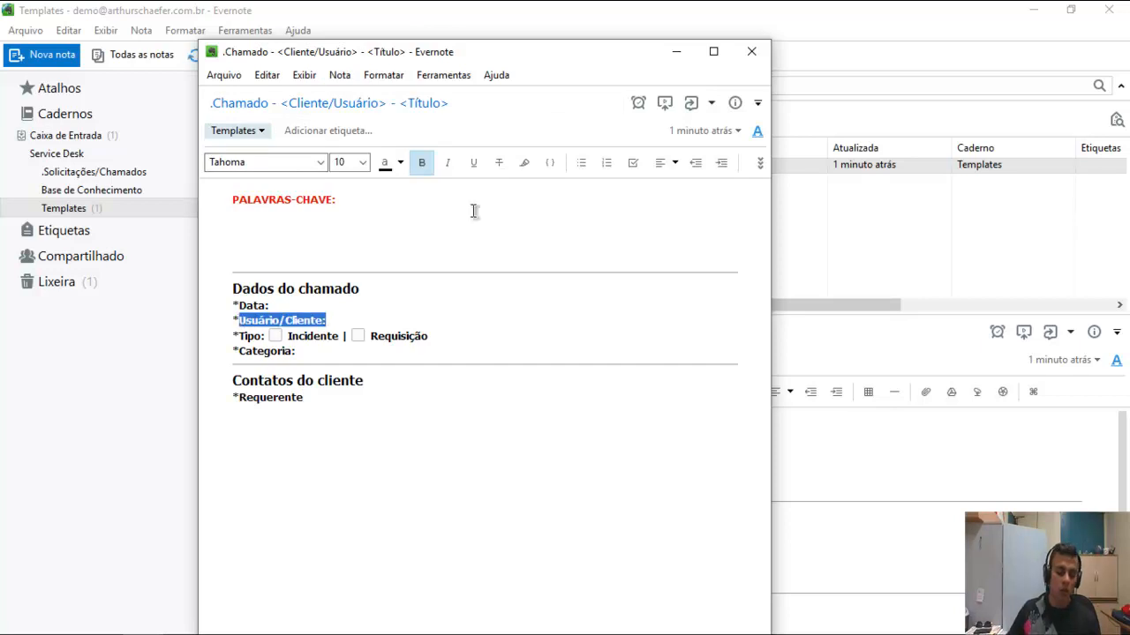
text(Contatado por:)
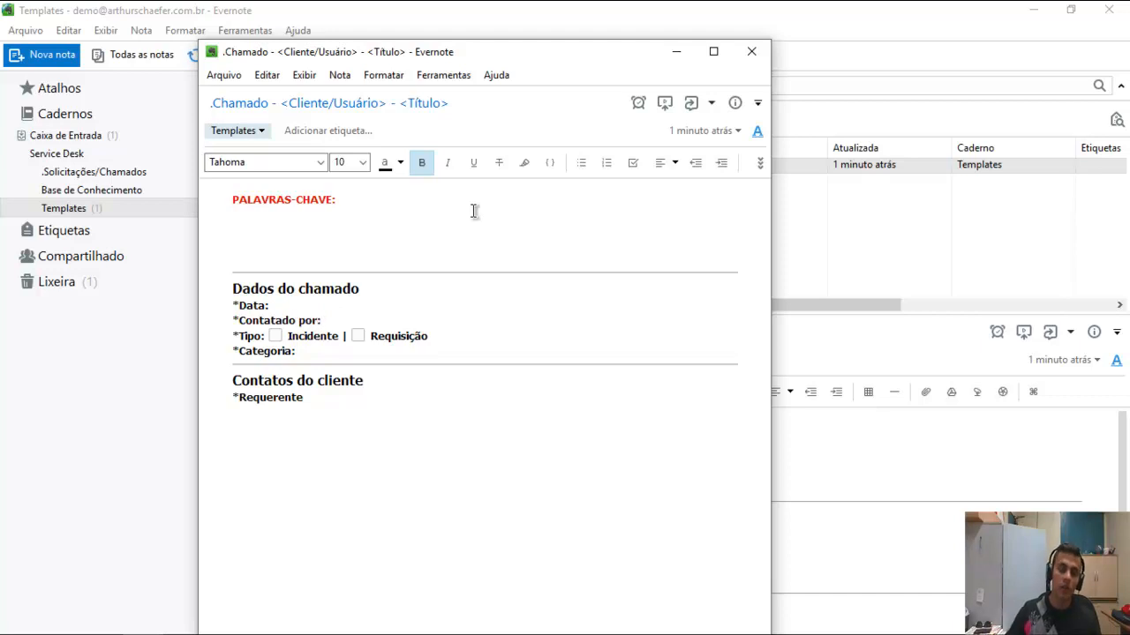
click(303, 398)
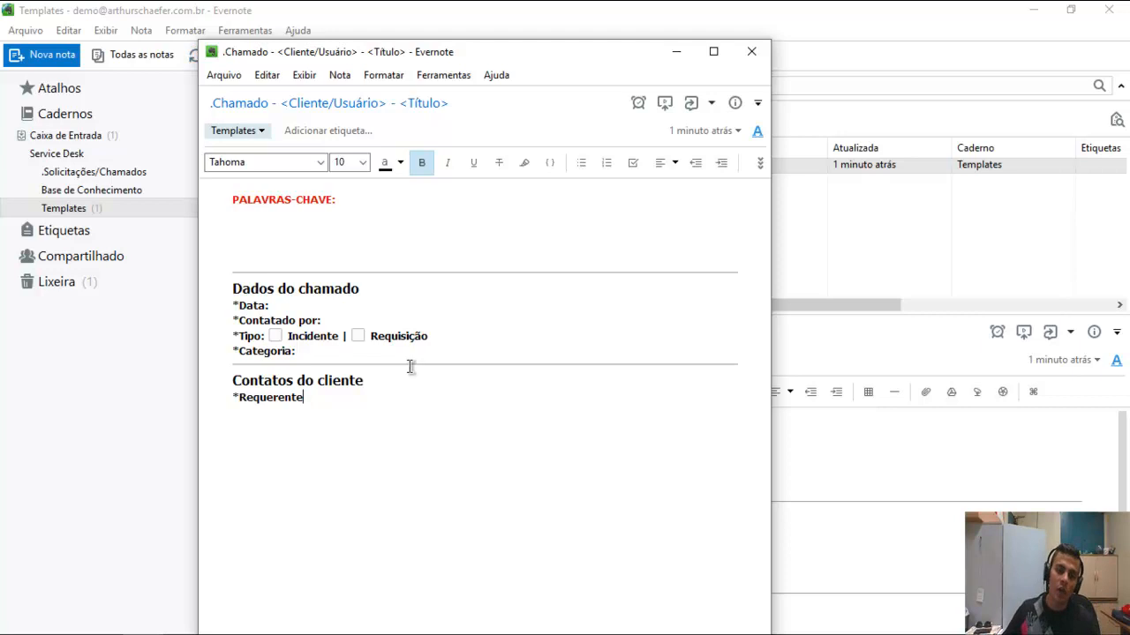
text(João)
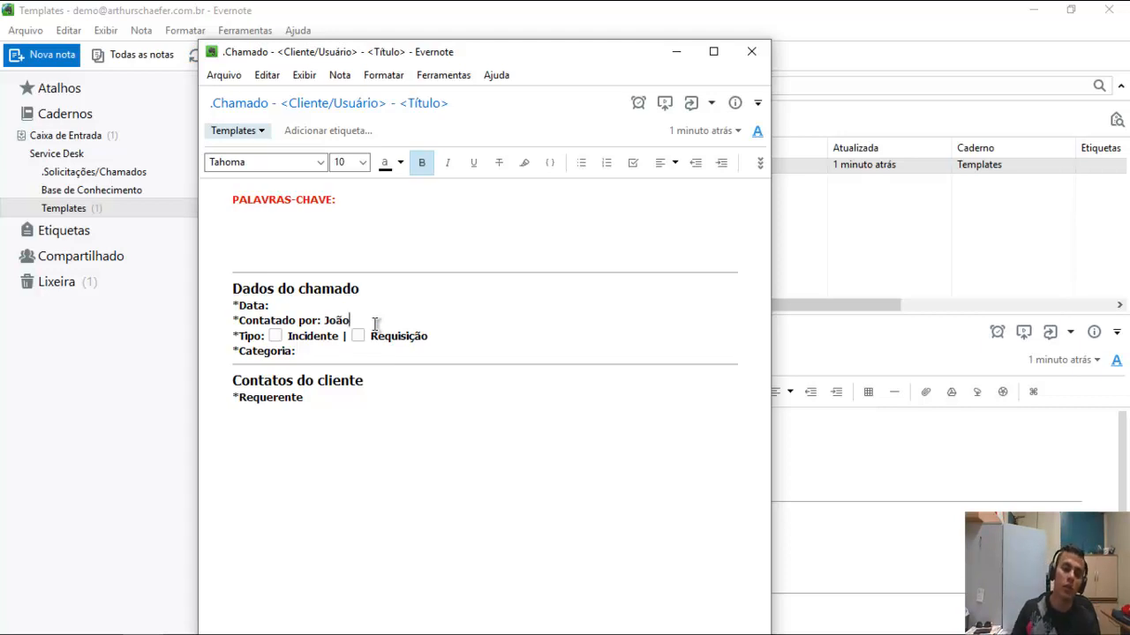
key(ctrl+shift+Left)
key(BackSpace)
click(344, 399)
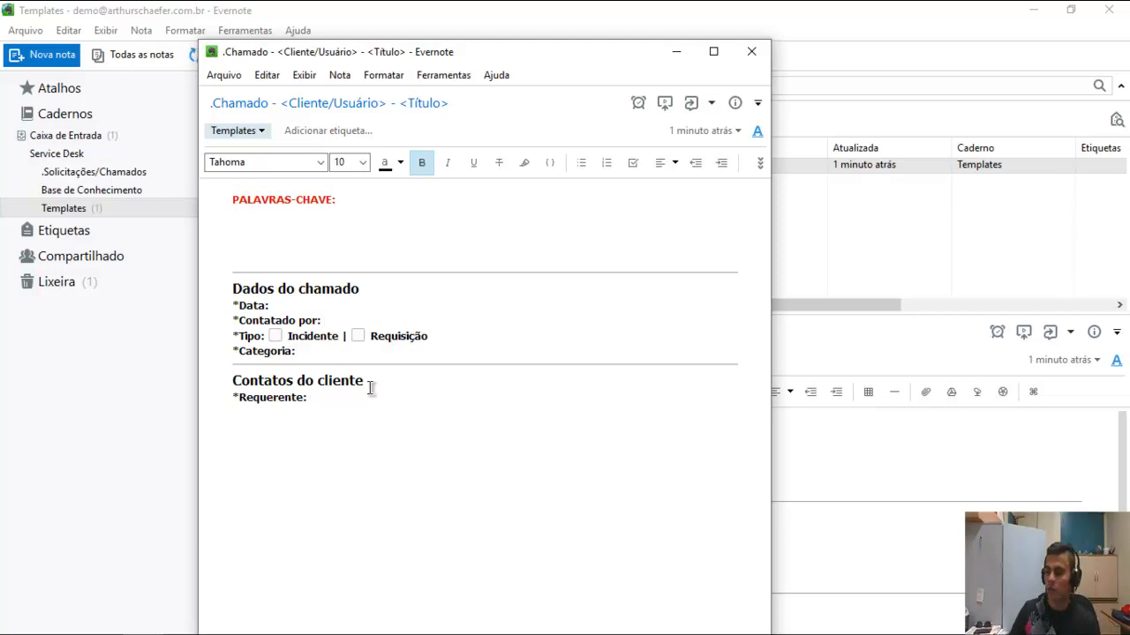
Add *E-mail: and *Telefone field lines and delete an extra blank line under the keywords.
text(*)
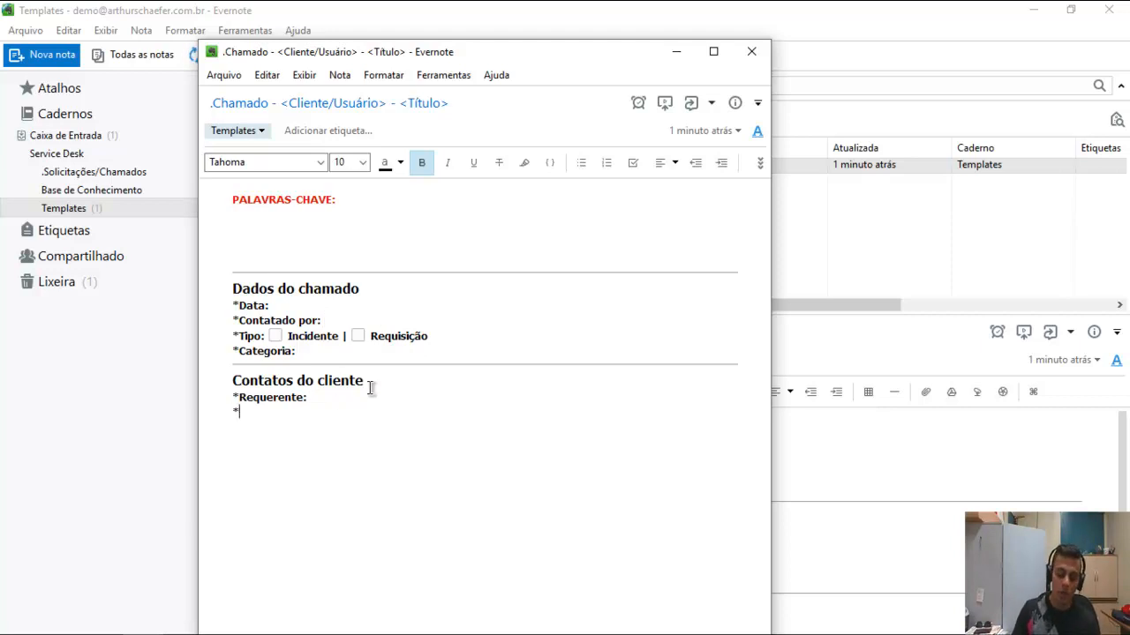
text(E-mail:)
key(Return)
text(*Telefone)
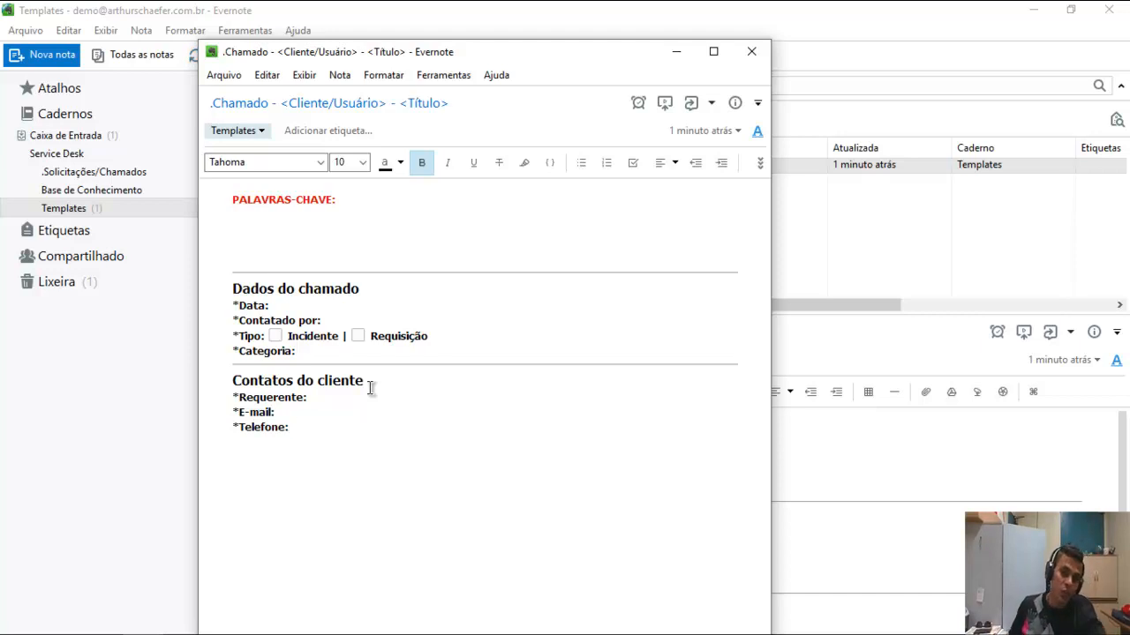
click(323, 243)
key(Delete)
click(336, 434)
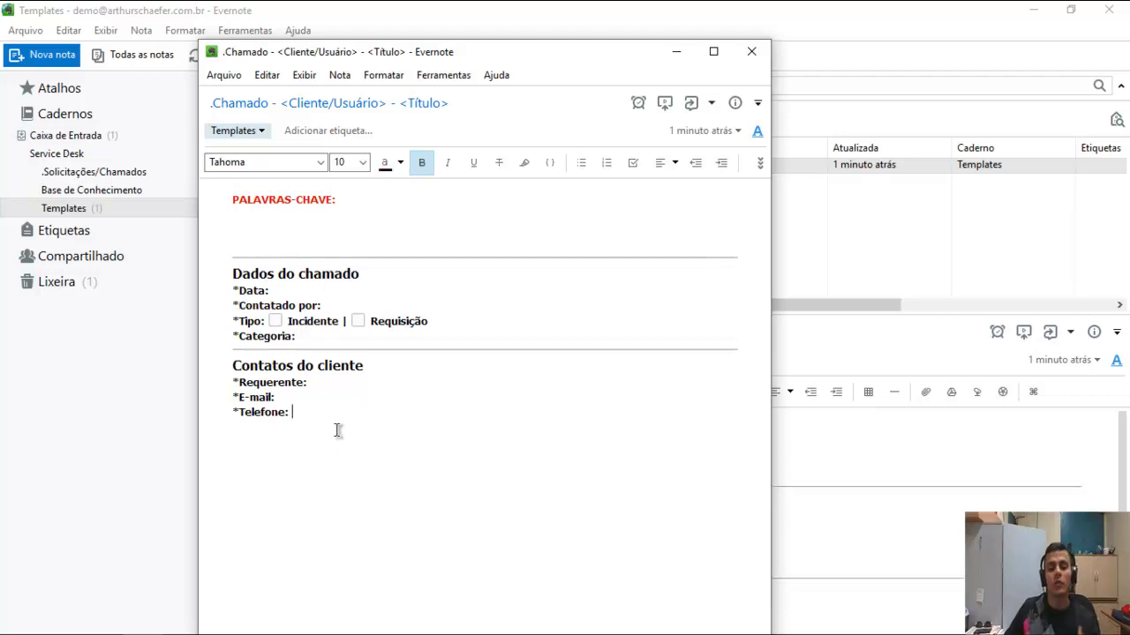
Add 'Outras informações (Nome do computador, Nome do dispotivo)' followed by a divider.
key(Return)
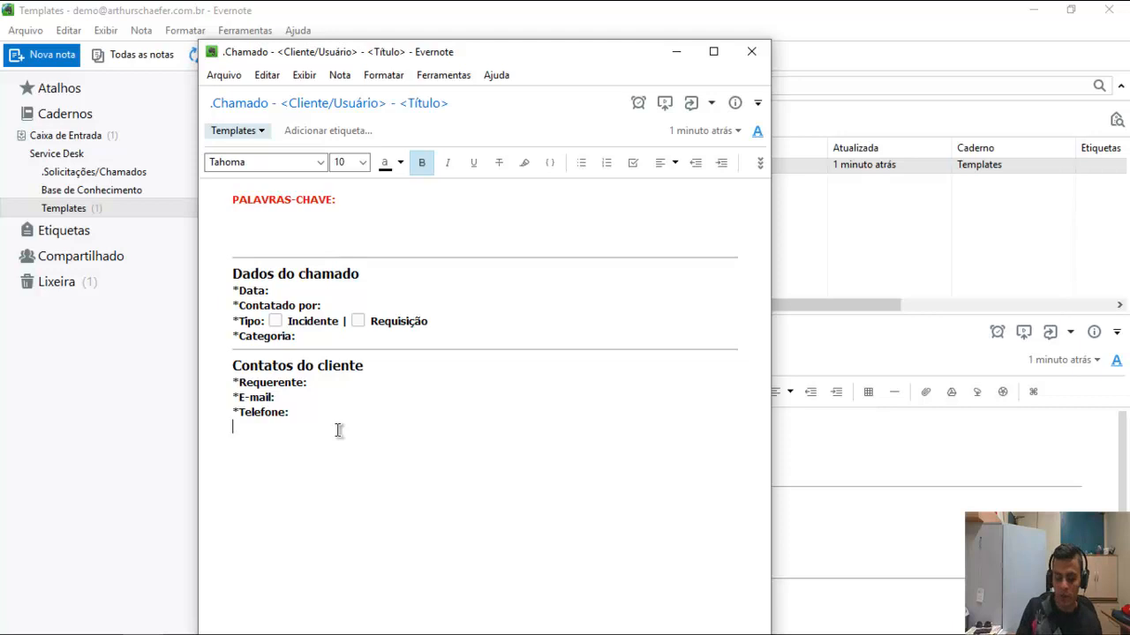
text(Outras inf)
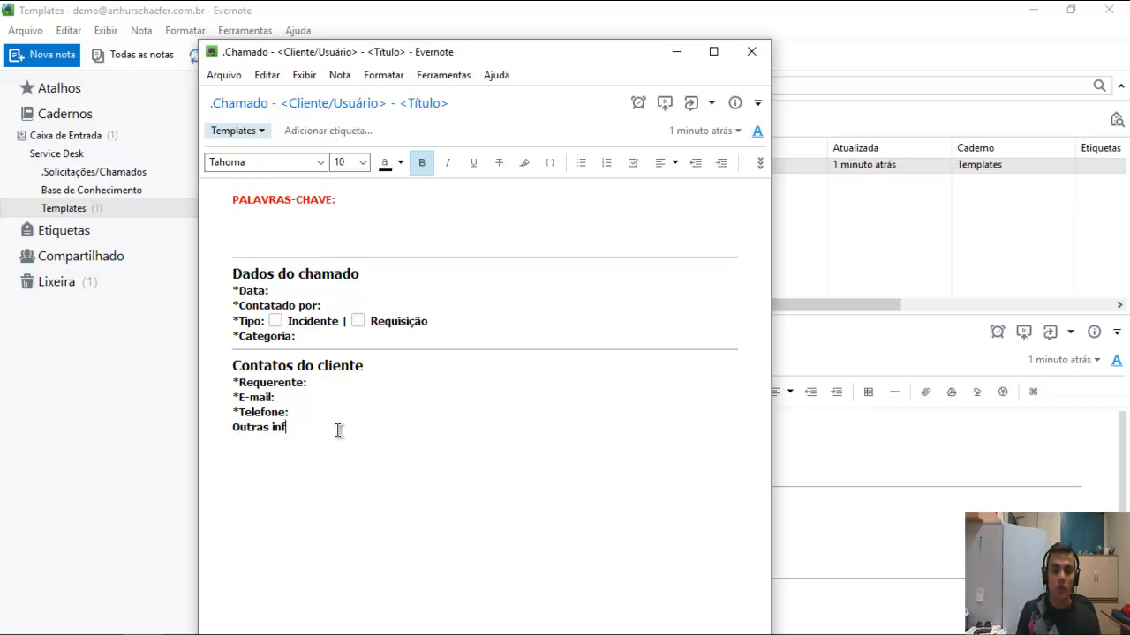
text(oramçaõ)
key(BackSpace)
key(BackSpace)
key(BackSpace)
key(BackSpace)
key(BackSpace)
key(BackSpace)
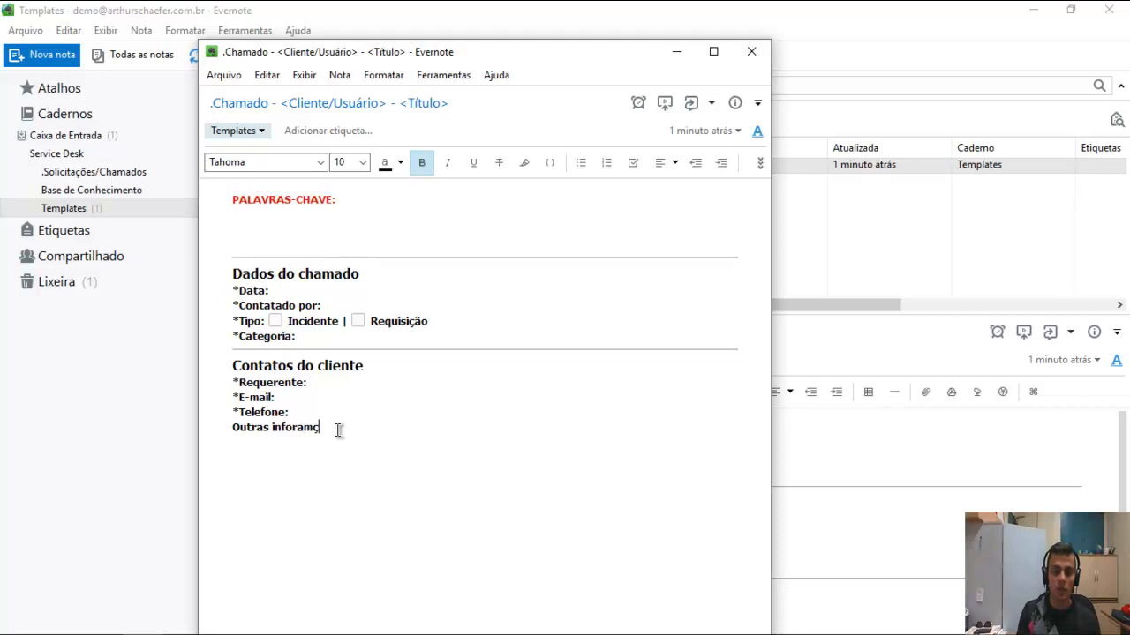
text(rmações ()
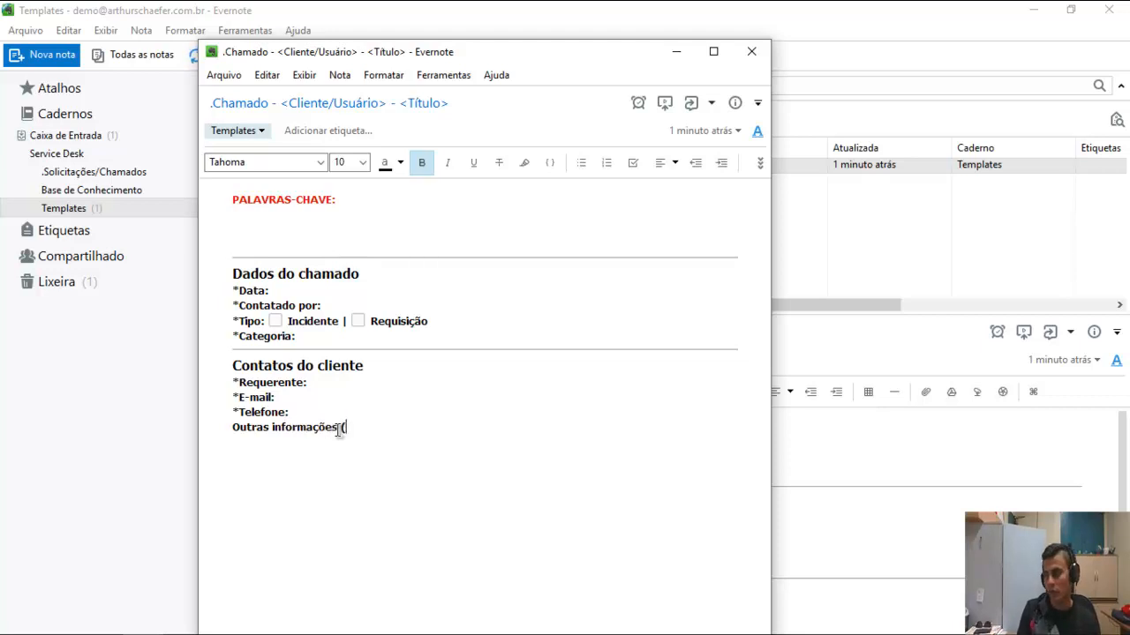
text(No)
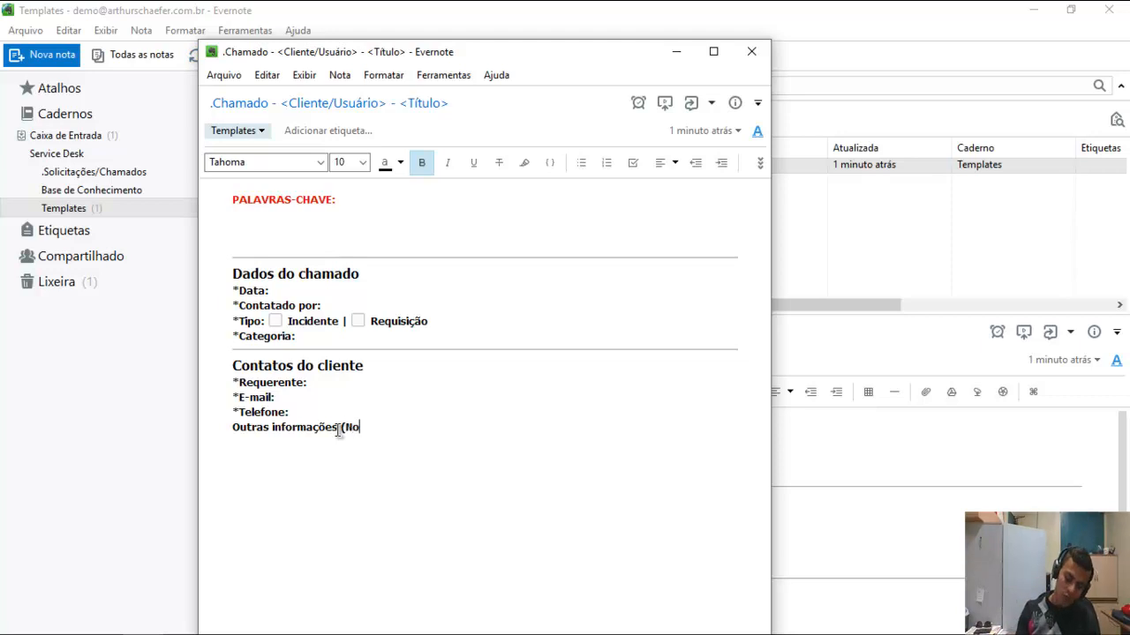
text(me do computado)
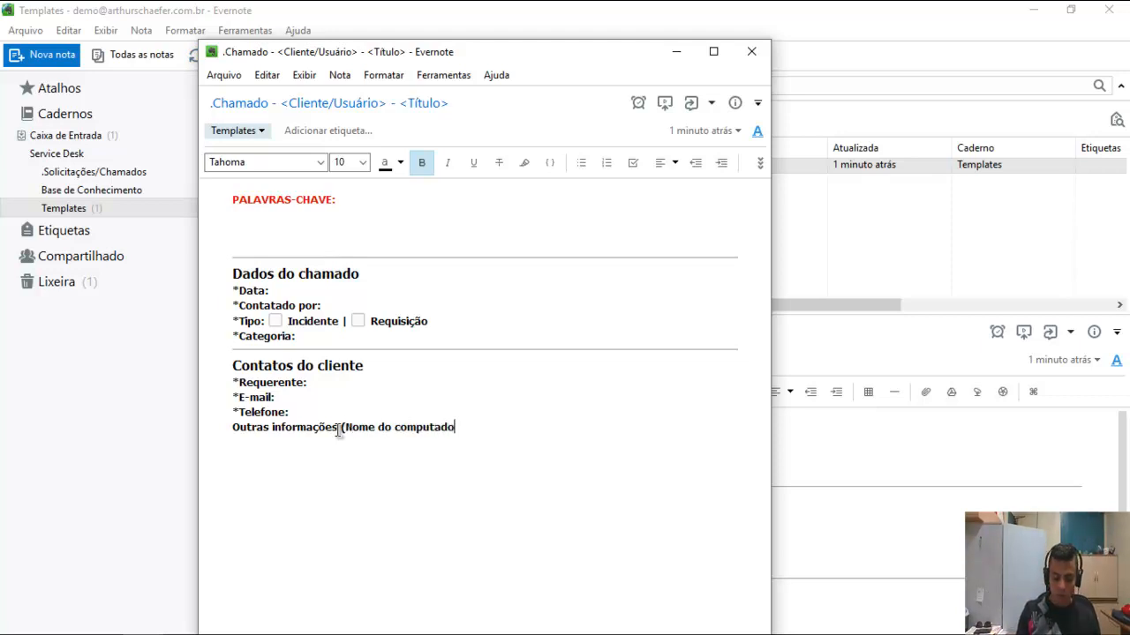
text(r, Nome do d)
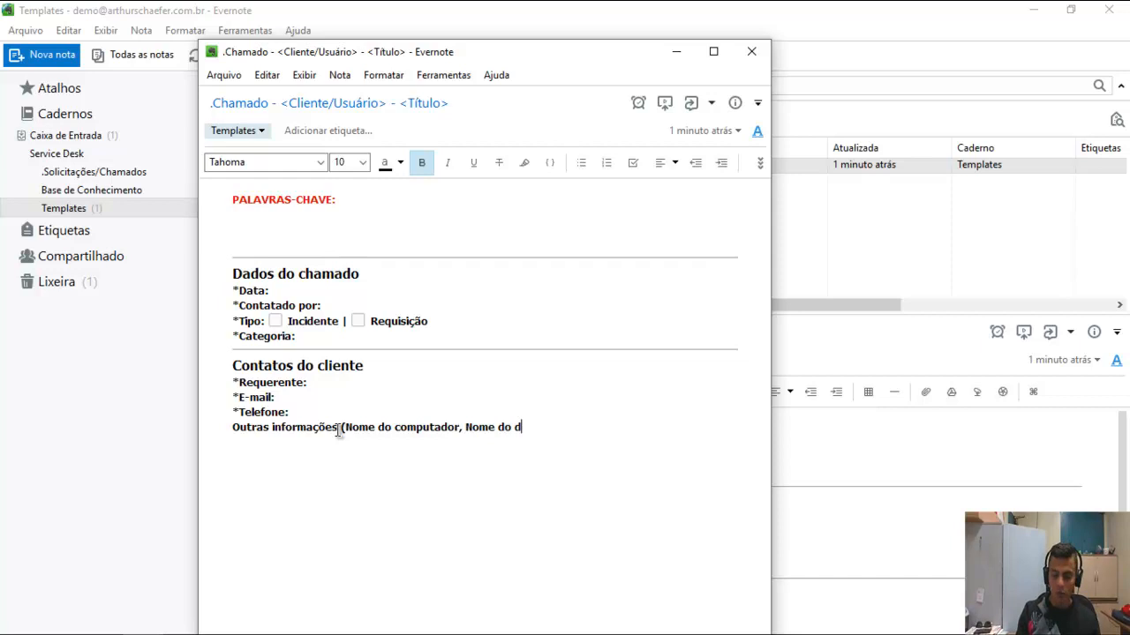
text(ispotivo)
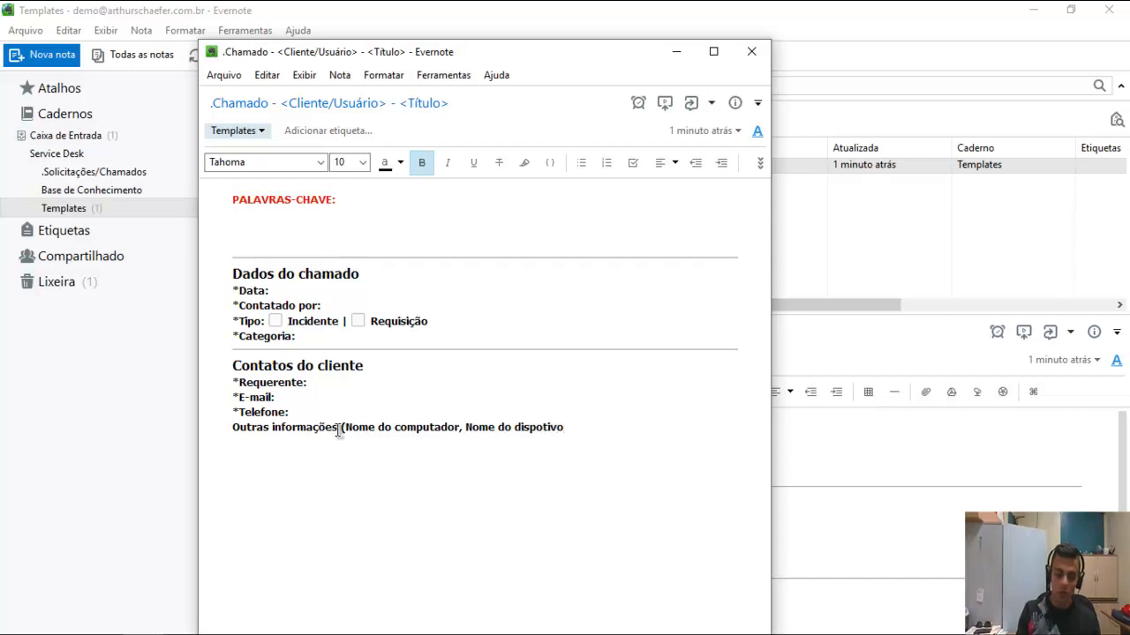
text())
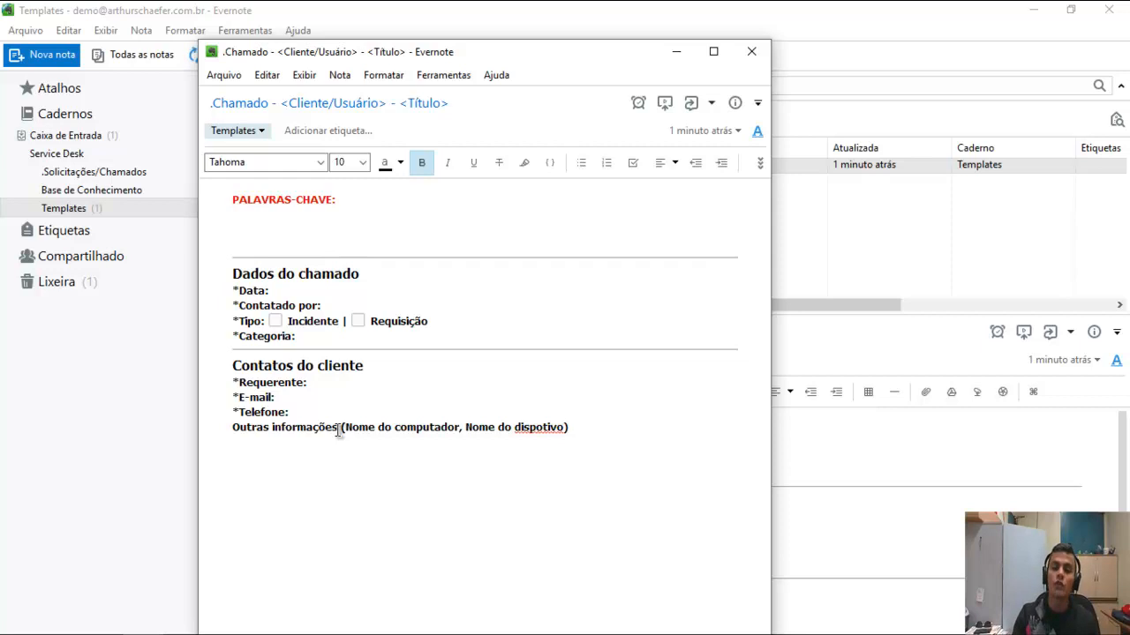
key(ctrl+shift+minus)
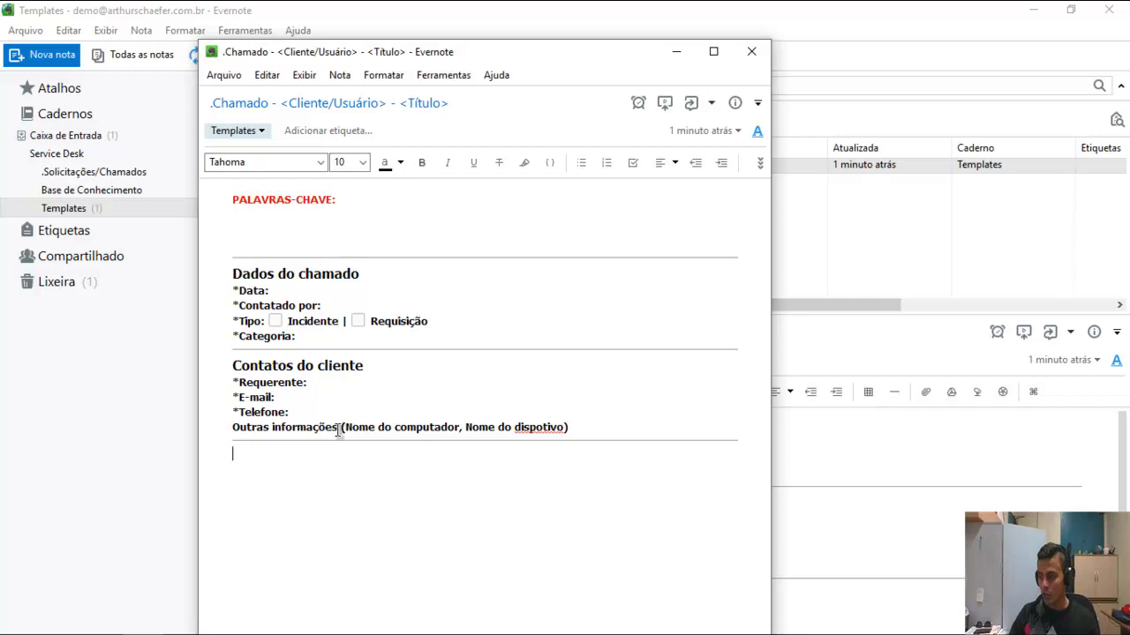
Add a bold *Descrição da solicitação: field with a divider beneath it.
text(*Descrição da solicitat)
key(BackSpace)
text(ção)
key(shift+Home)
key(ctrl+b)
key(End)
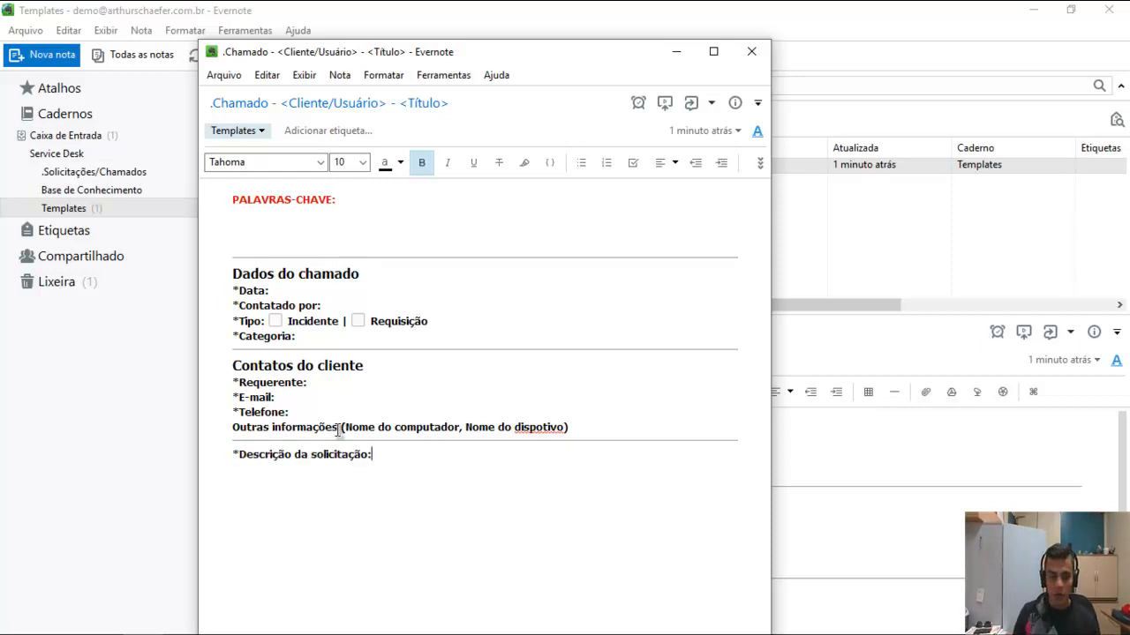
key(ctrl+shift+minus)
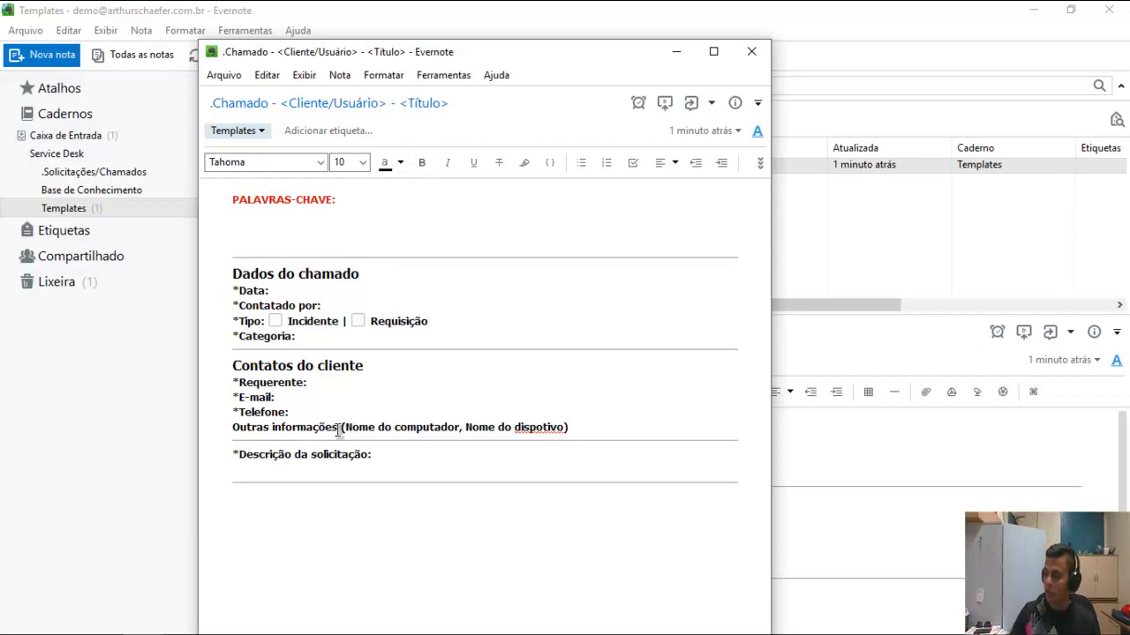
Type a bold Ações heading below the description divider.
text(Ação)
key(shift+Home)
key(BackSpace)
key(BackSpace)
key(Down)
text(Ações)
key(shift+Home)
key(ctrl+b)
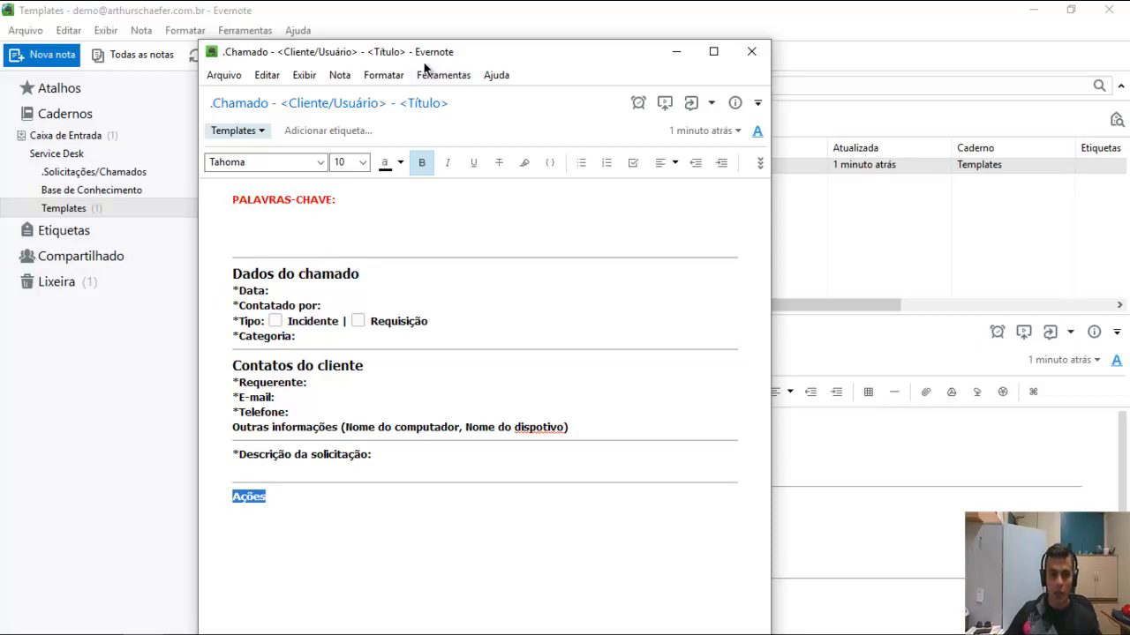
Make the Ações heading size 12 and start an empty line beneath it.
click(362, 162)
click(348, 233)
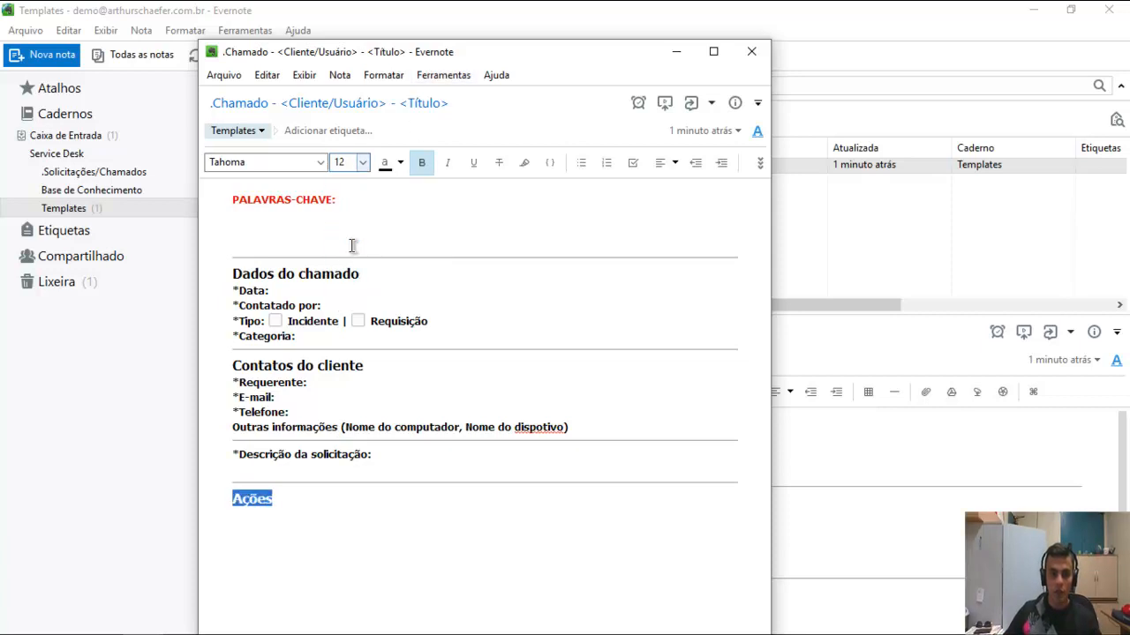
click(300, 501)
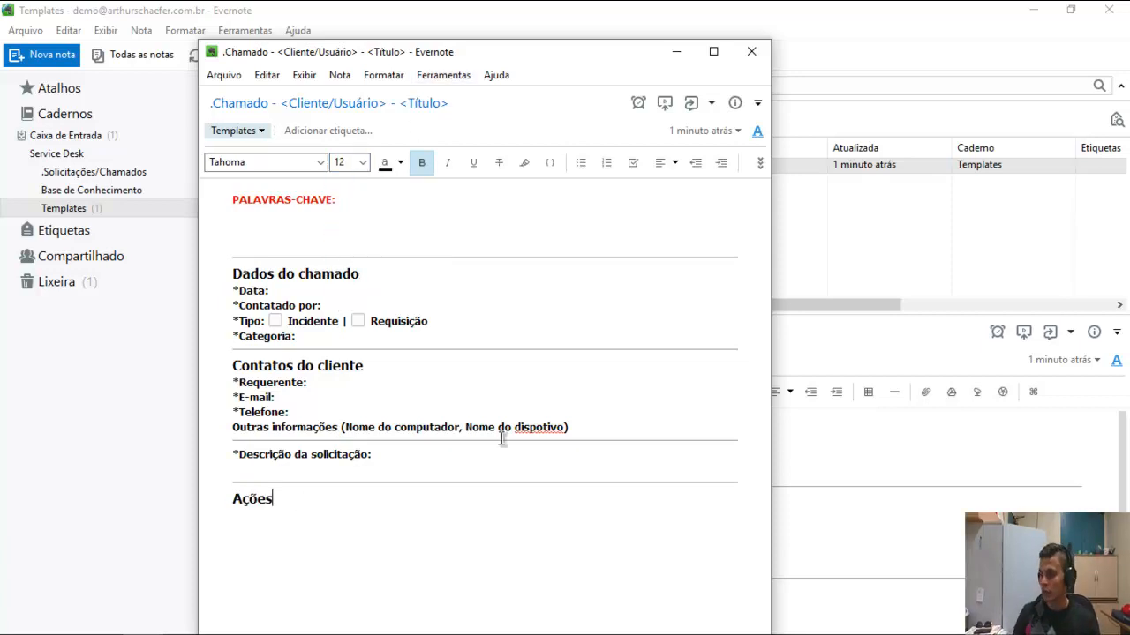
key(Return)
text(Data)
key(BackSpace)
key(BackSpace)
key(BackSpace)
key(BackSpace)
key(BackSpace)
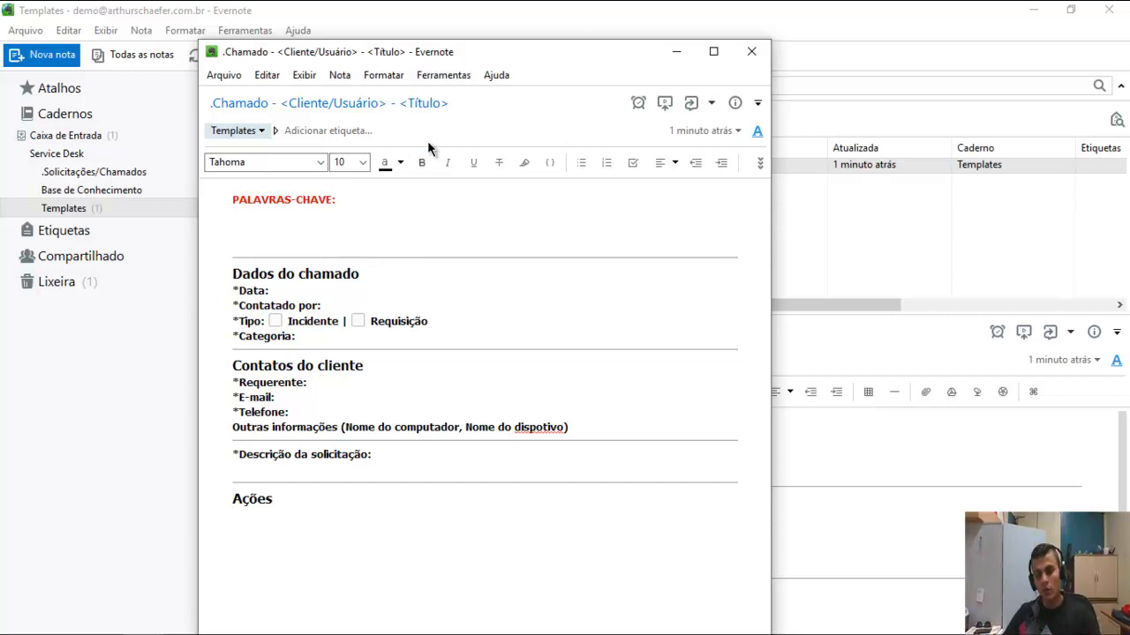
Correct 'dispotivo' to 'dispositivo' in the Outras informações line.
click(549, 425)
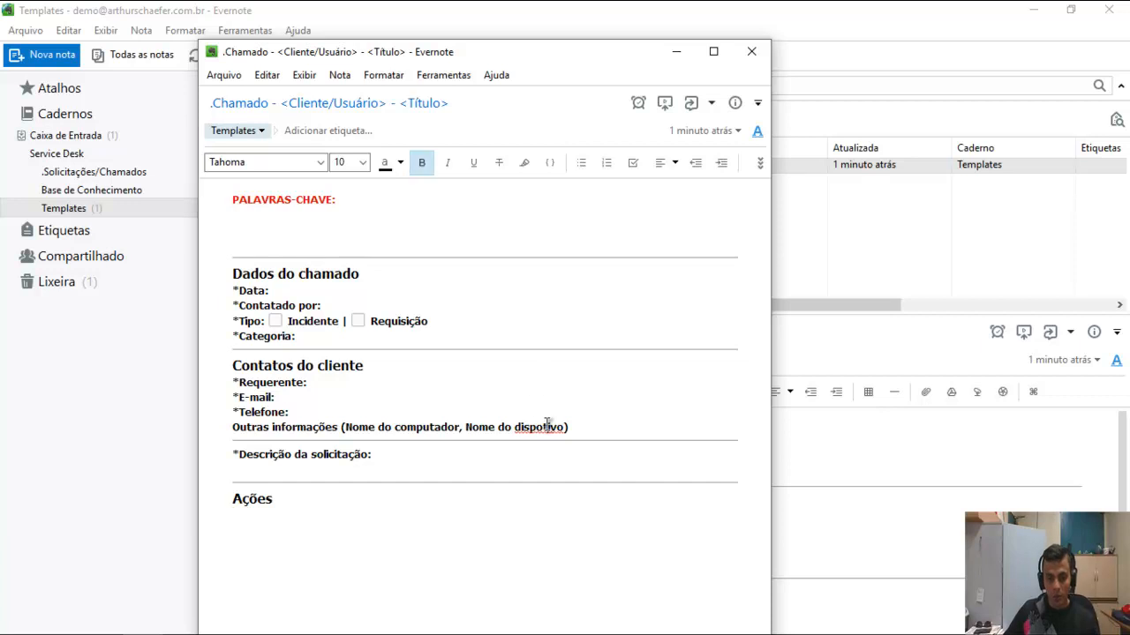
text(si)
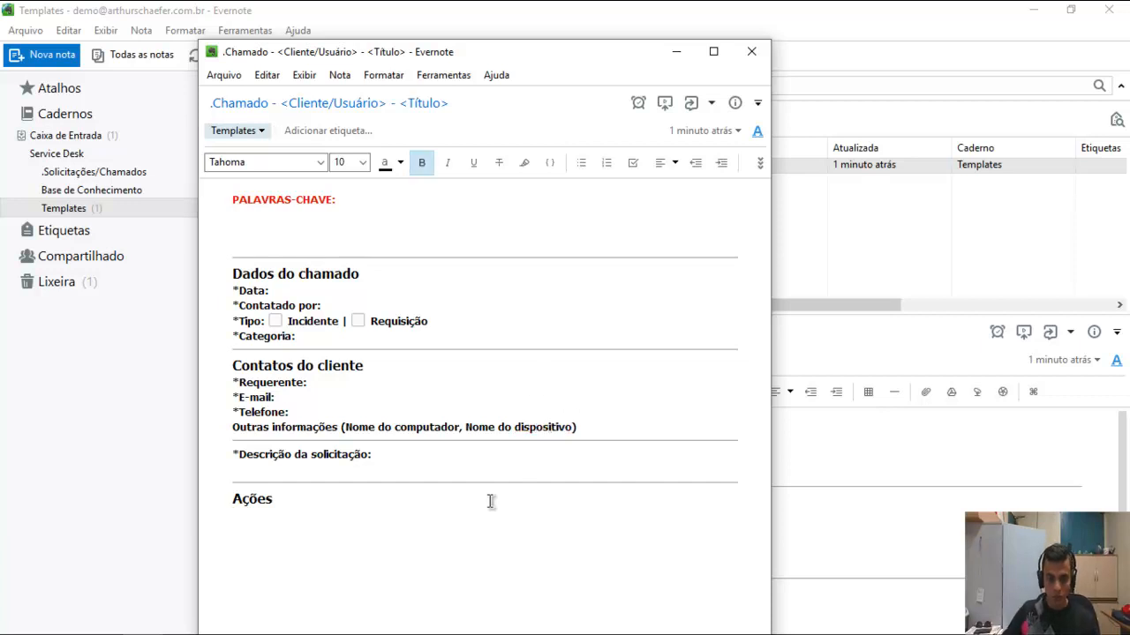
click(445, 543)
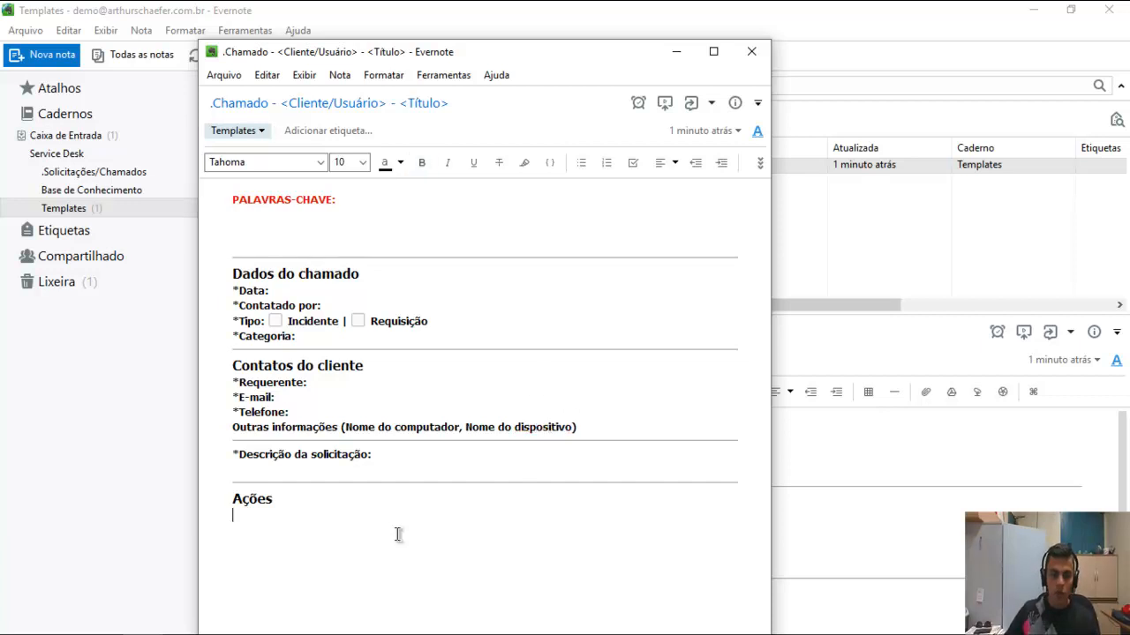
Delete the draft Data / Descrição da ação lines under Ações and bring up the table-size grid.
text(Data )
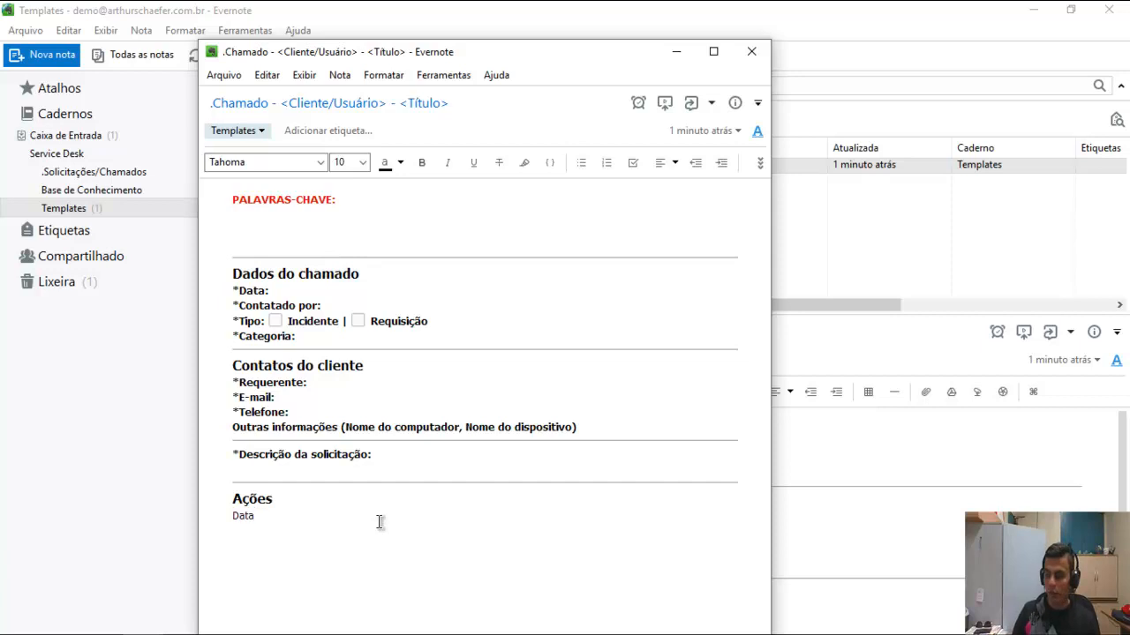
text(Descri)
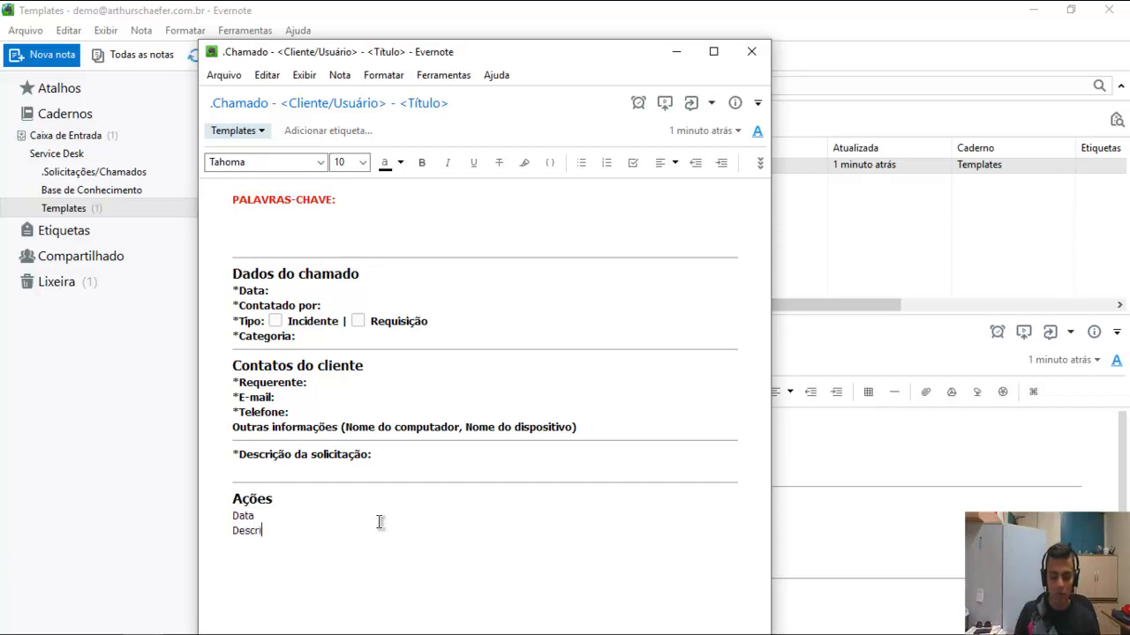
text(ção da ação)
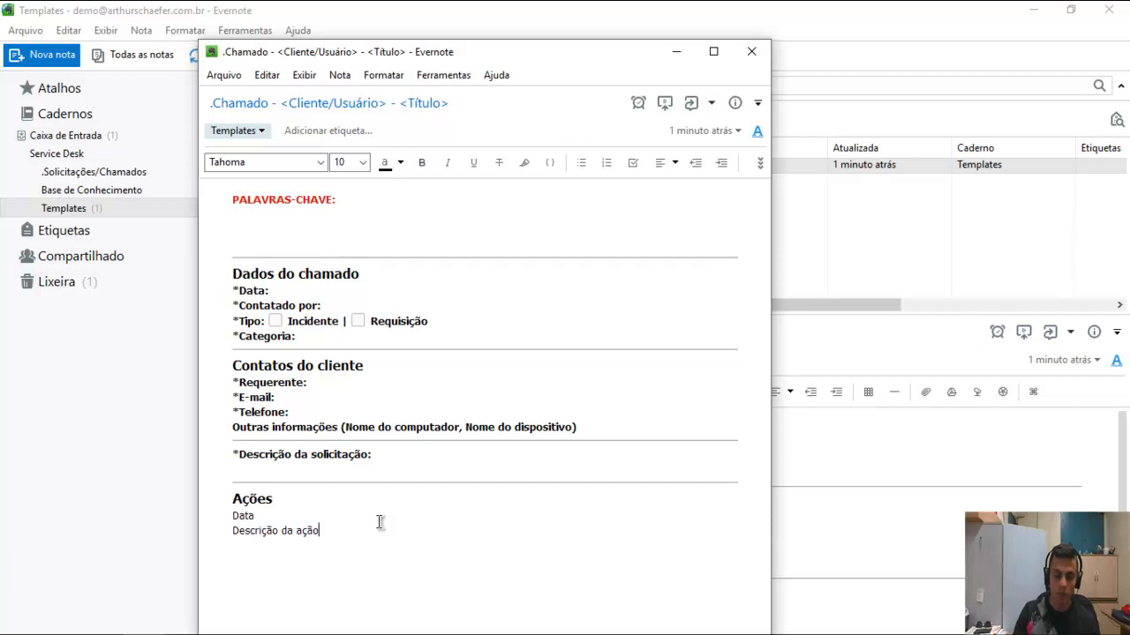
key(shift+Home)
key(shift+Up)
click(379, 522)
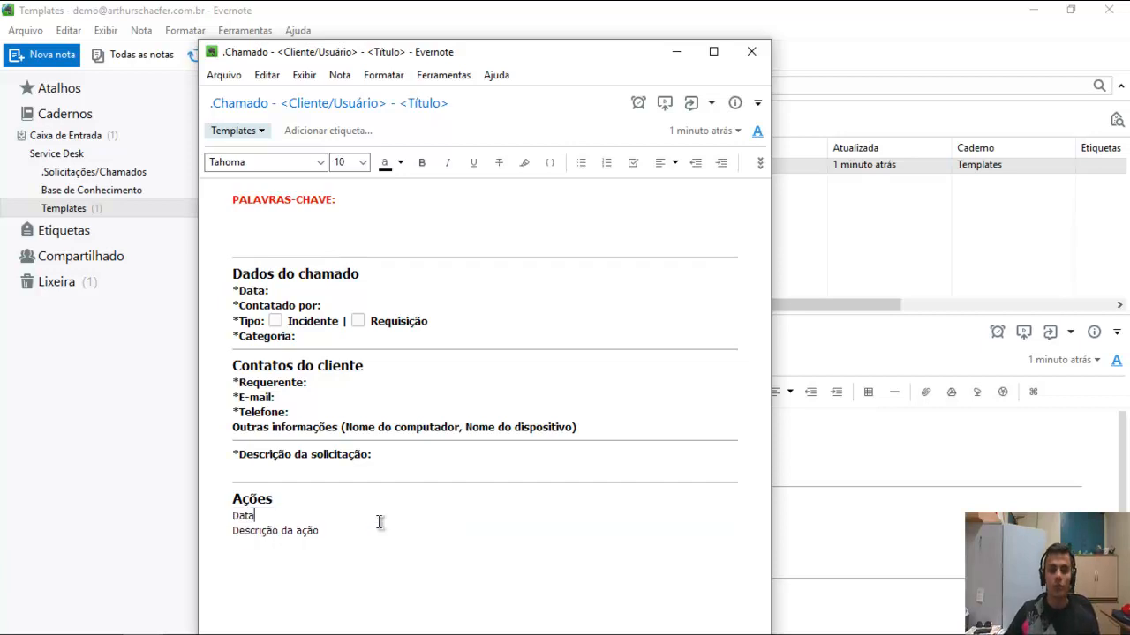
drag(319, 530, 226, 517)
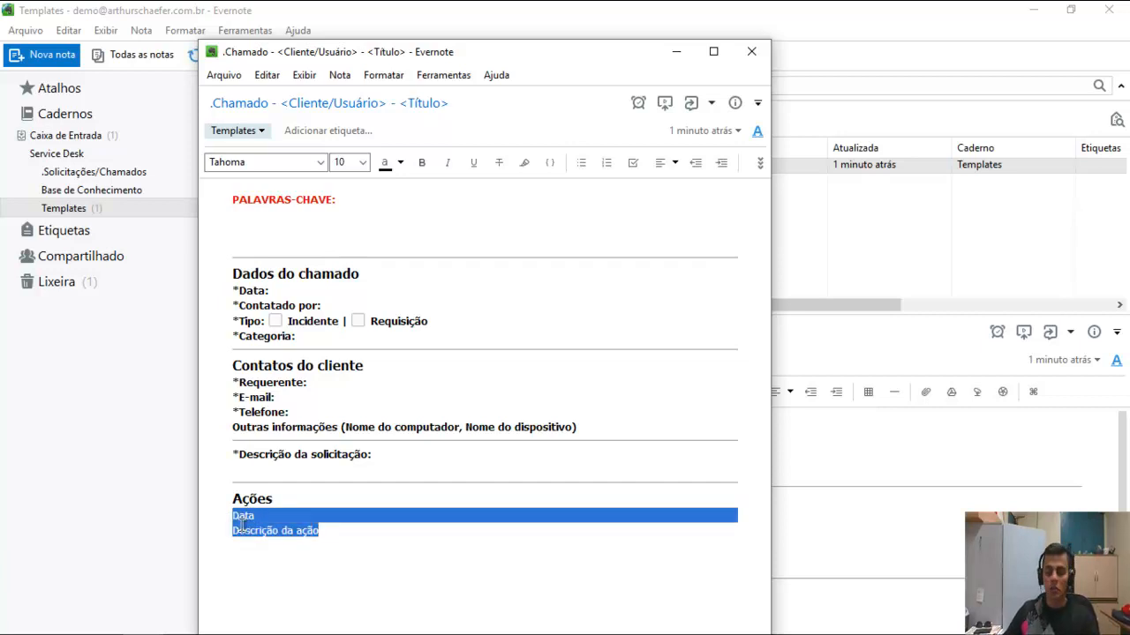
key(Delete)
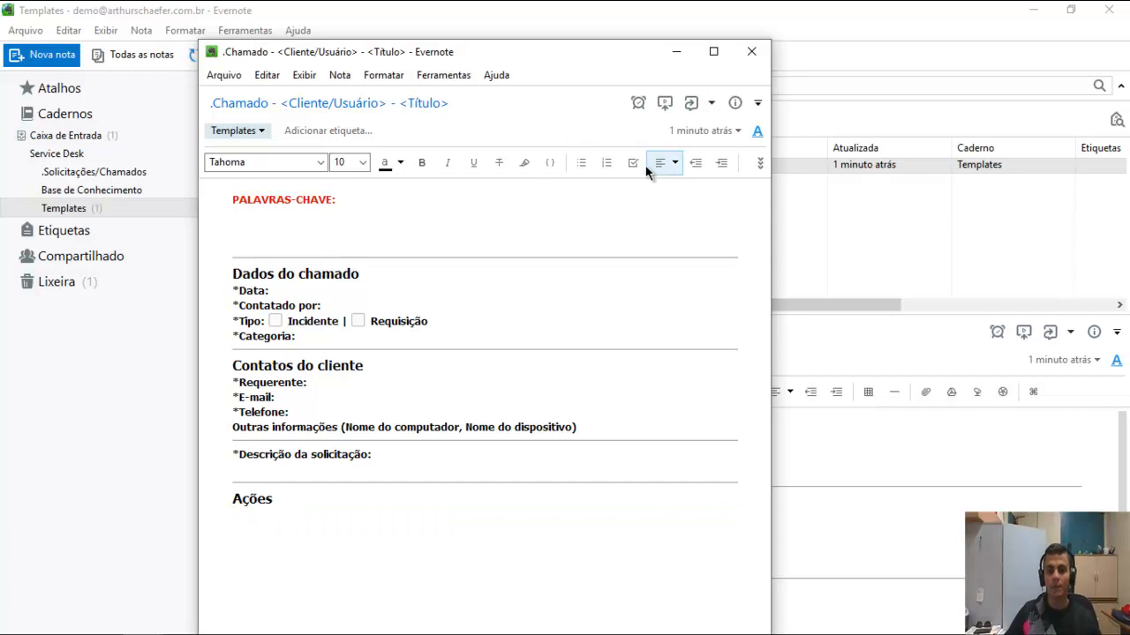
click(759, 164)
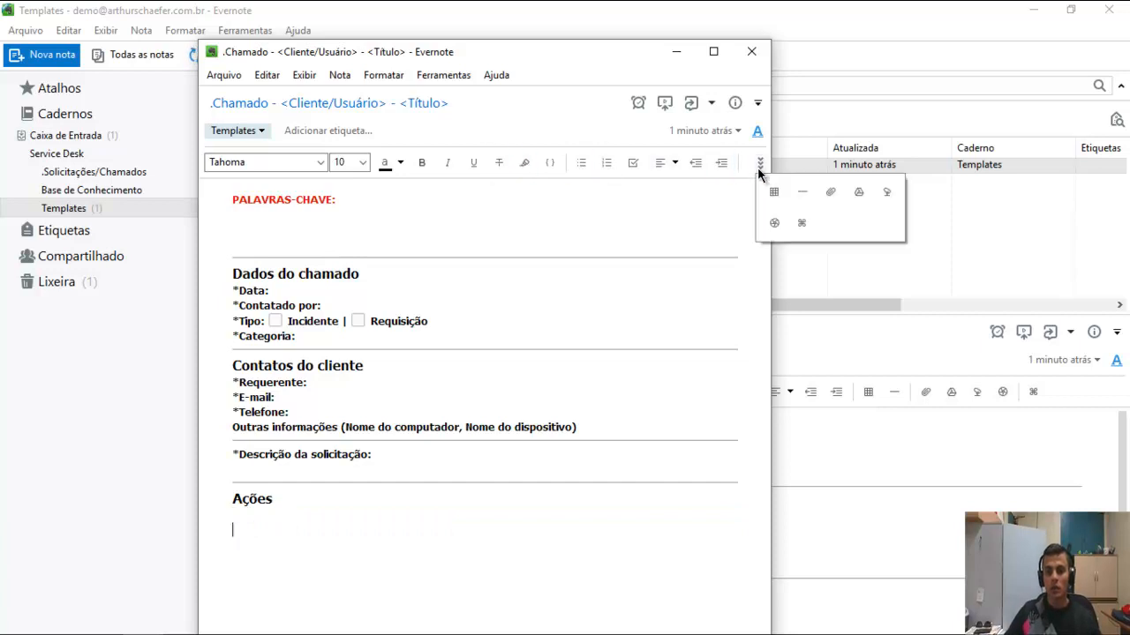
click(773, 192)
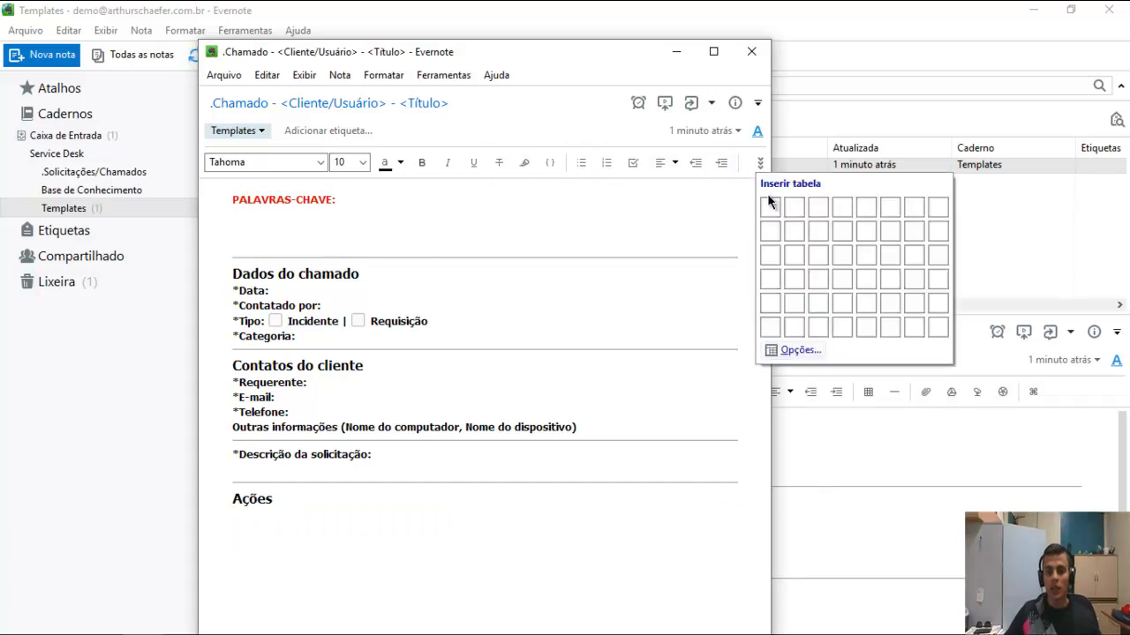
Insert a 2x2 table under Ações with headers Data and Descrição da Ação.
click(792, 238)
text(Data)
key(Tab)
text(Descric)
text(ão da Açã)
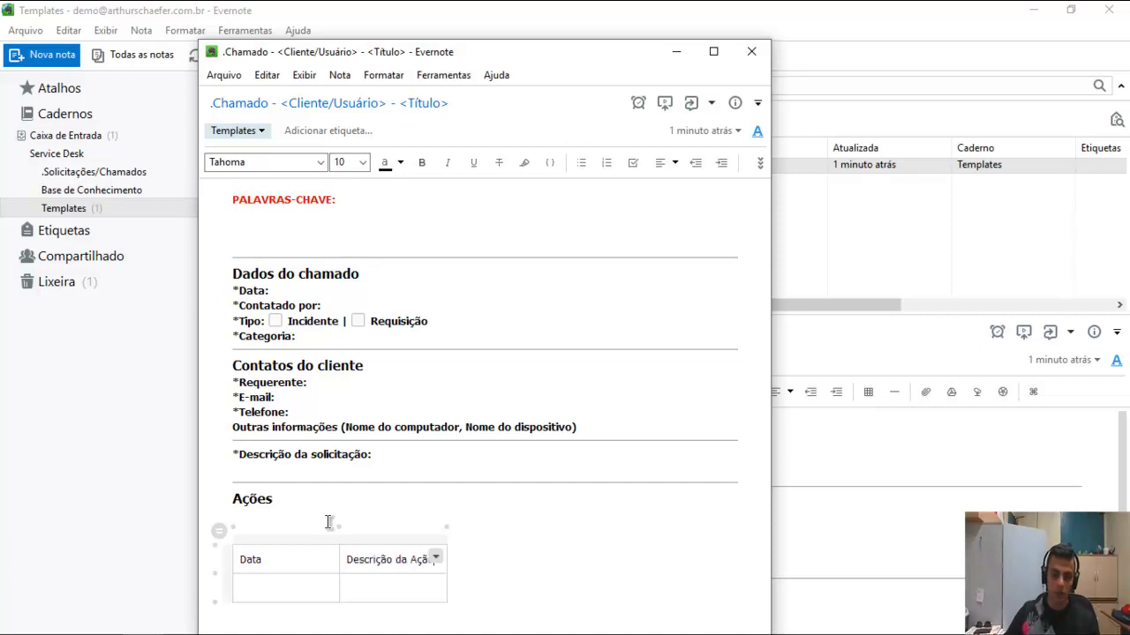
Make the table columns equal width and set the header row bold and centered.
click(436, 562)
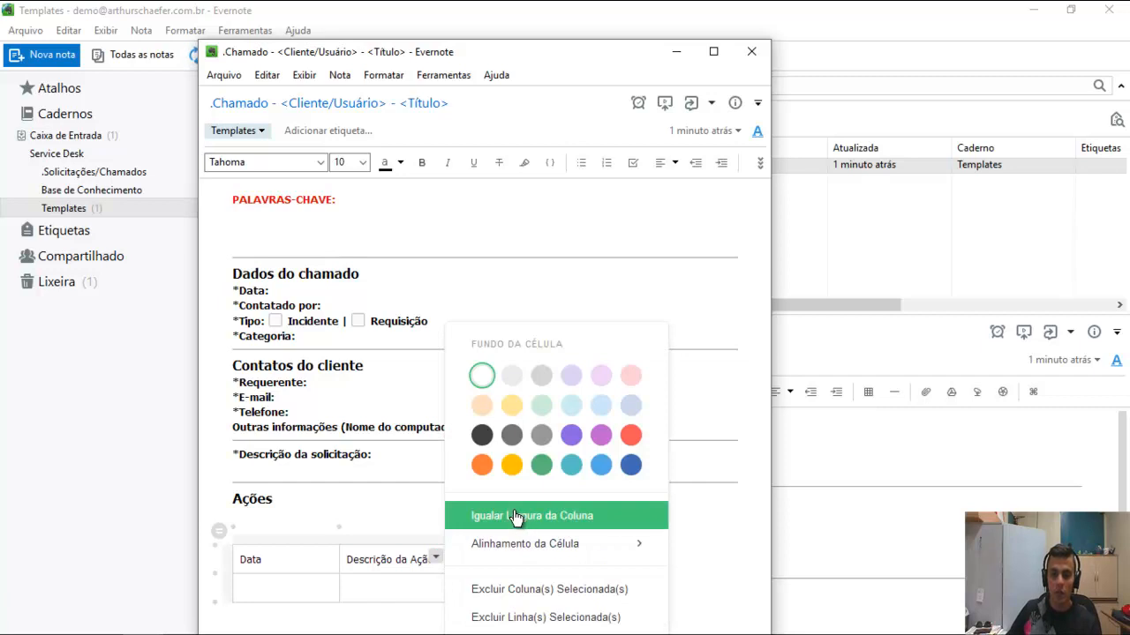
click(517, 517)
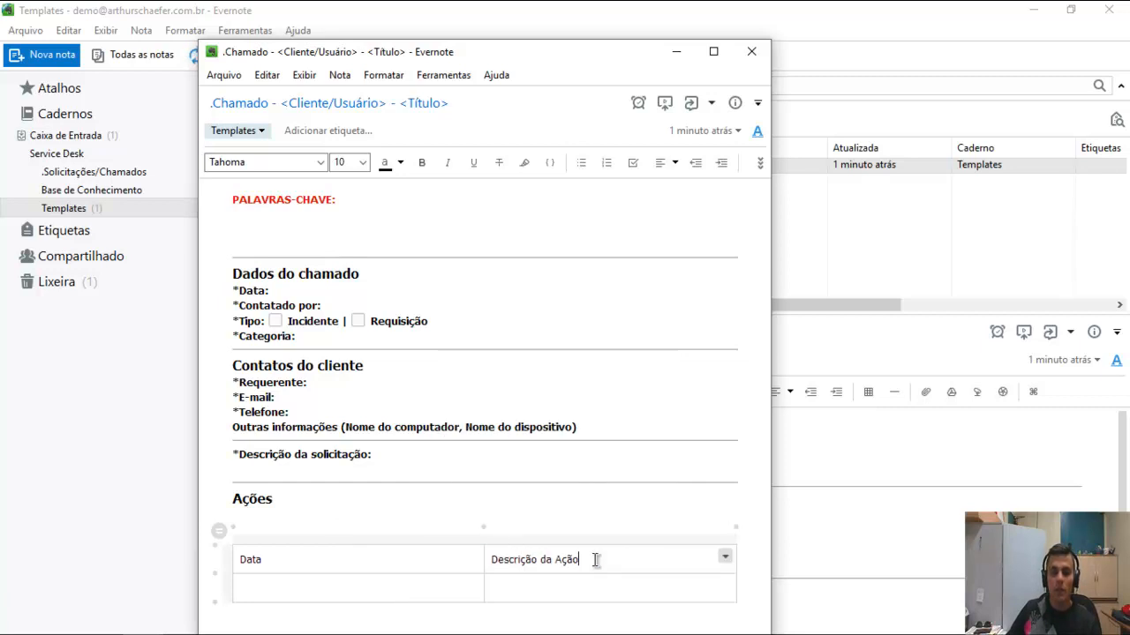
drag(594, 560, 397, 559)
click(419, 163)
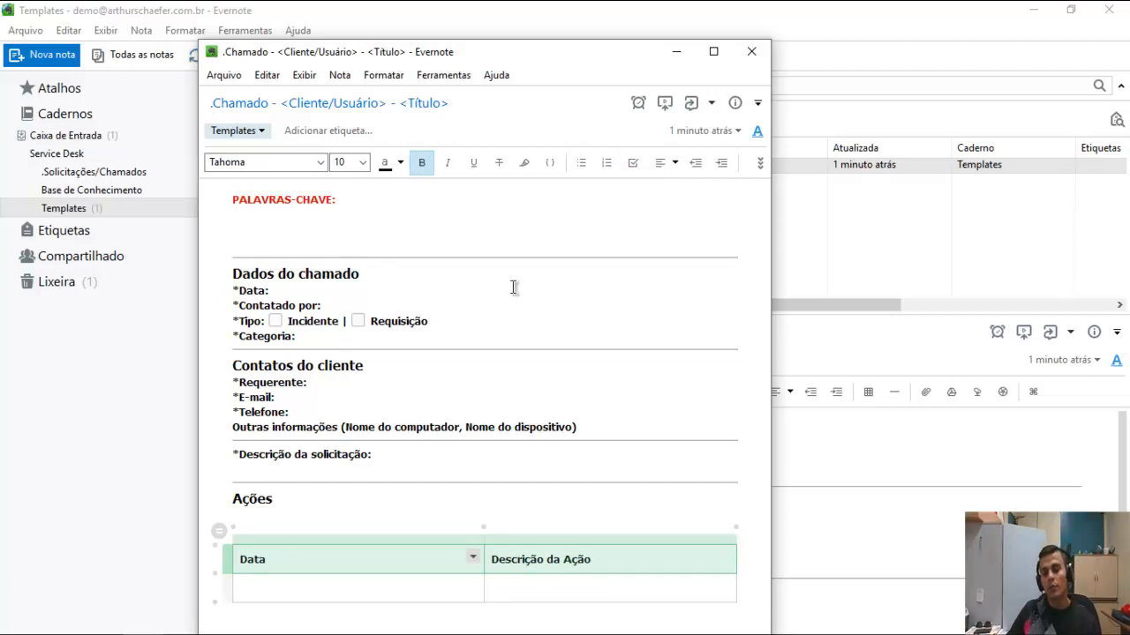
click(760, 165)
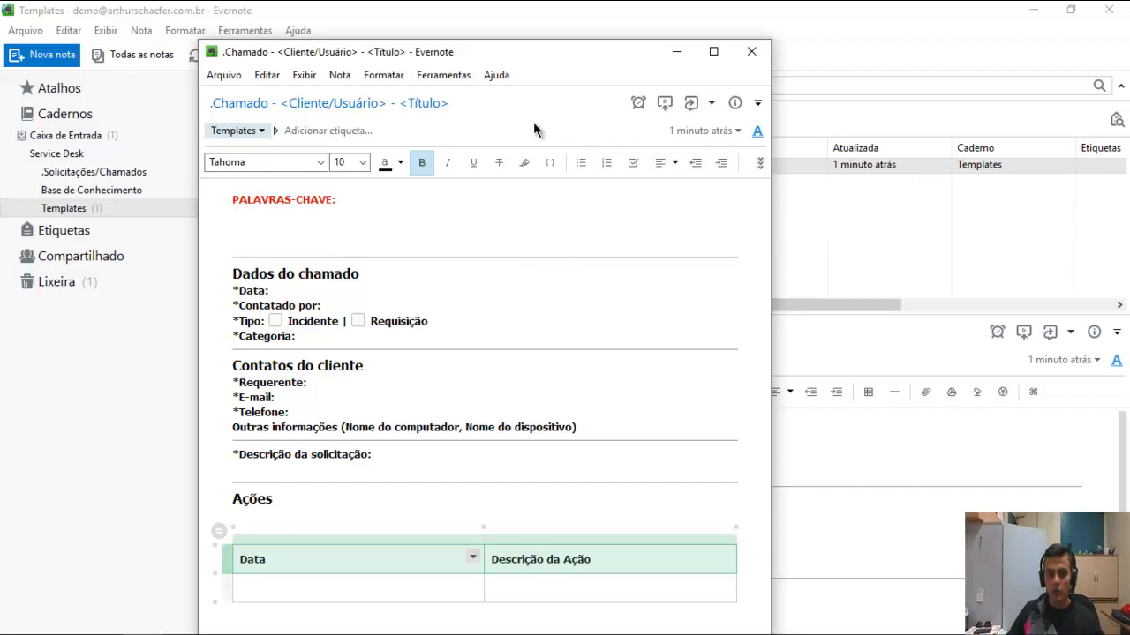
click(666, 162)
click(666, 225)
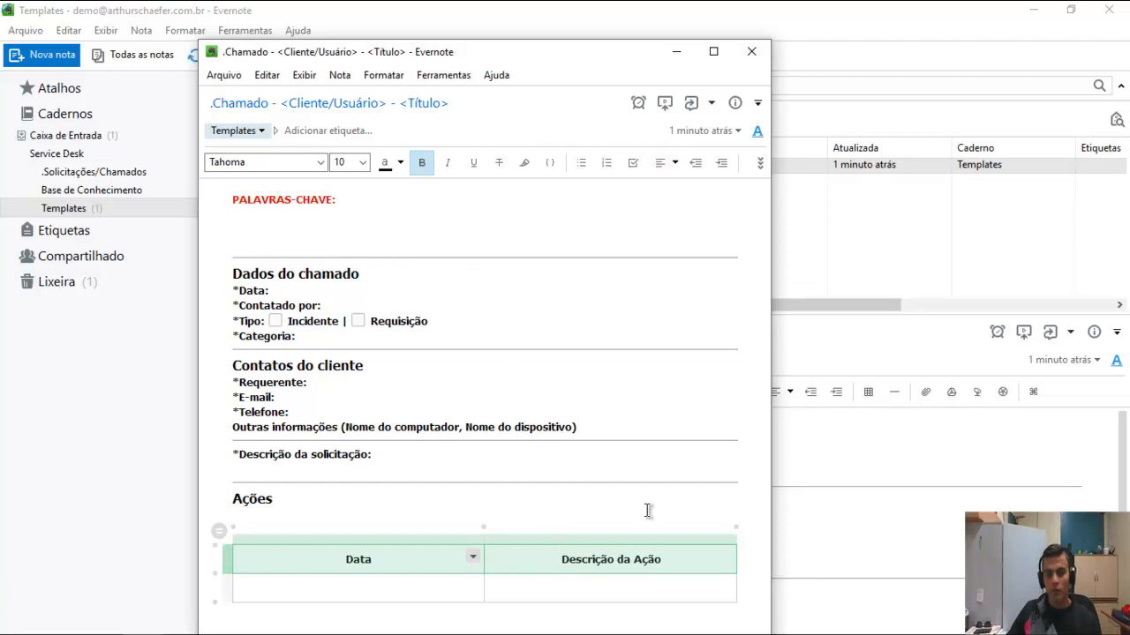
click(566, 581)
Add a horizontal divider just below the Ações table.
key(shift+Tab)
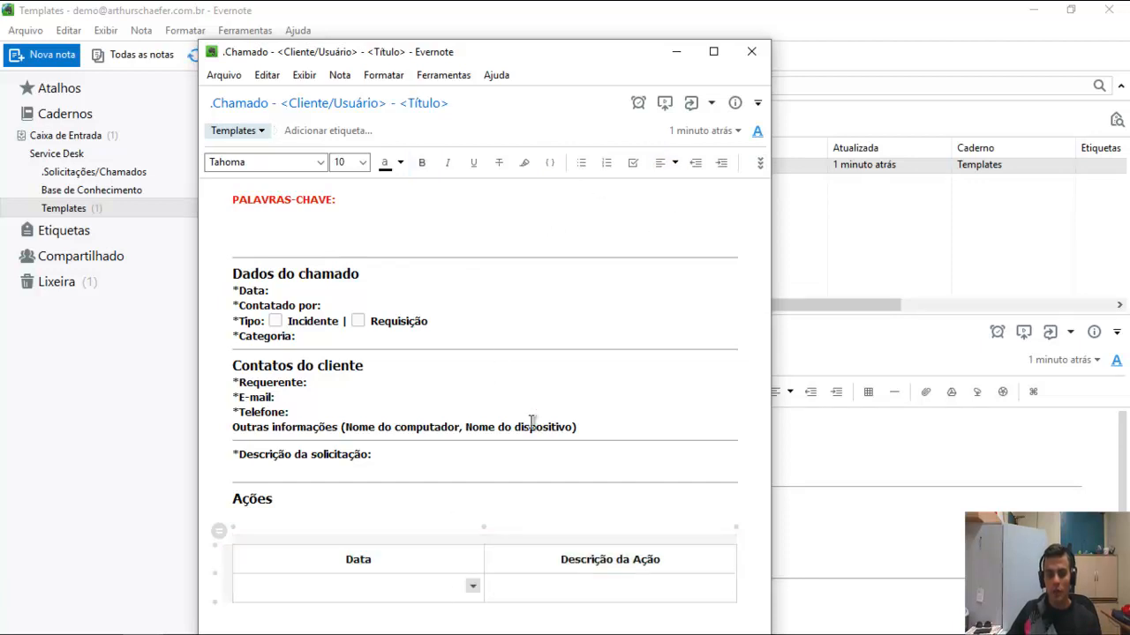
click(449, 450)
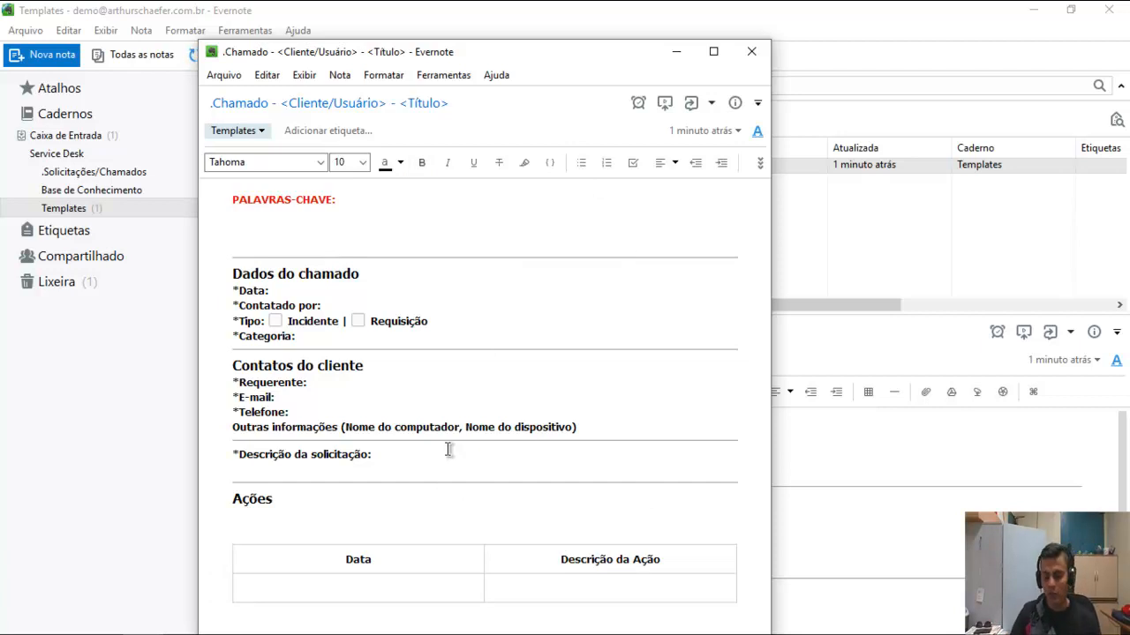
key(ctrl+shift+minus)
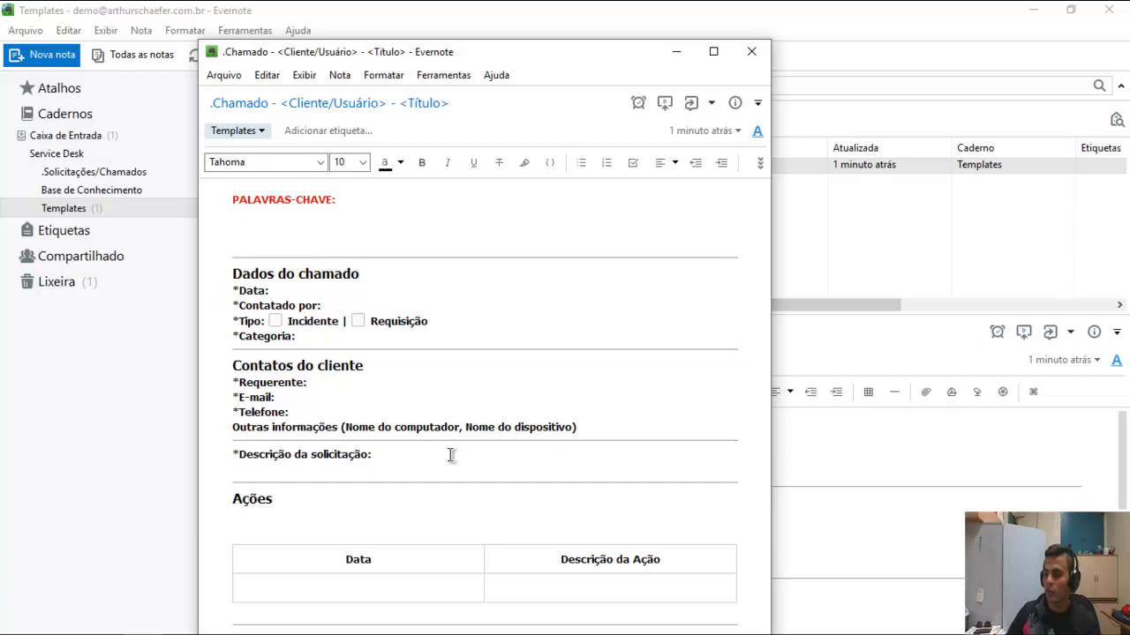
Narrow the table's Data column and extend its right edge to widen Descrição da Ação.
drag(499, 60, 497, 25)
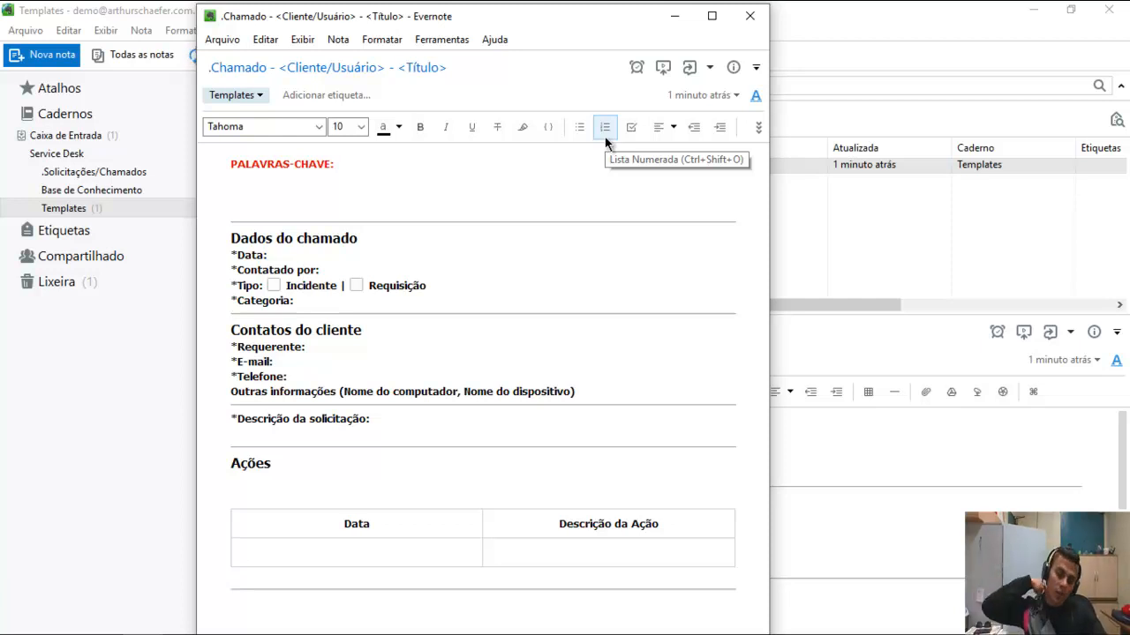
click(392, 554)
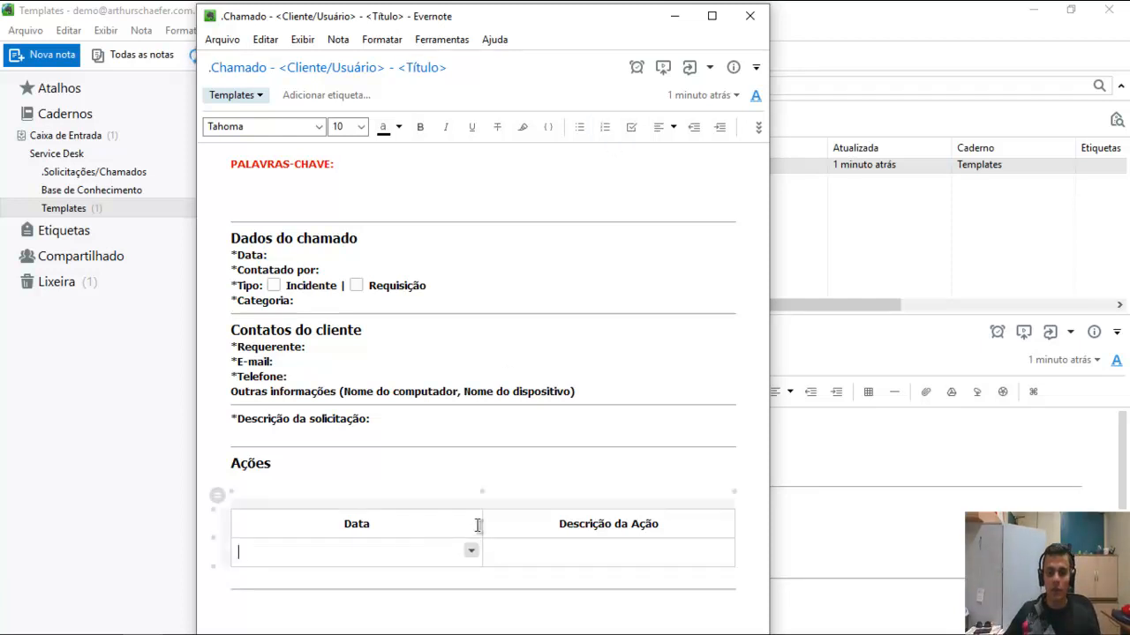
drag(480, 528, 396, 529)
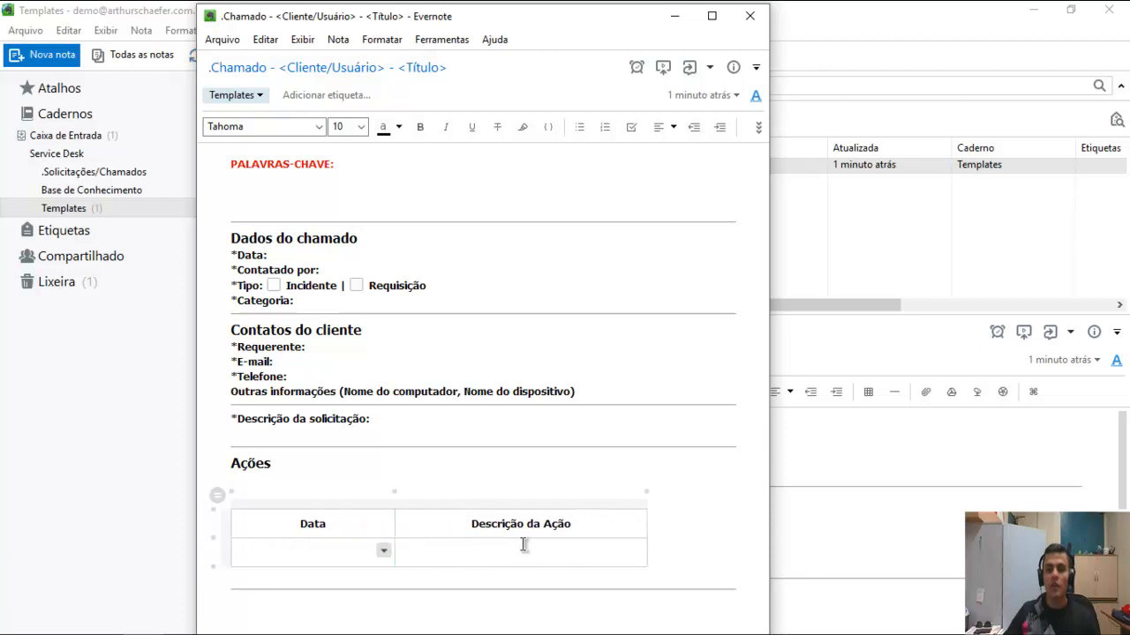
drag(648, 527, 720, 522)
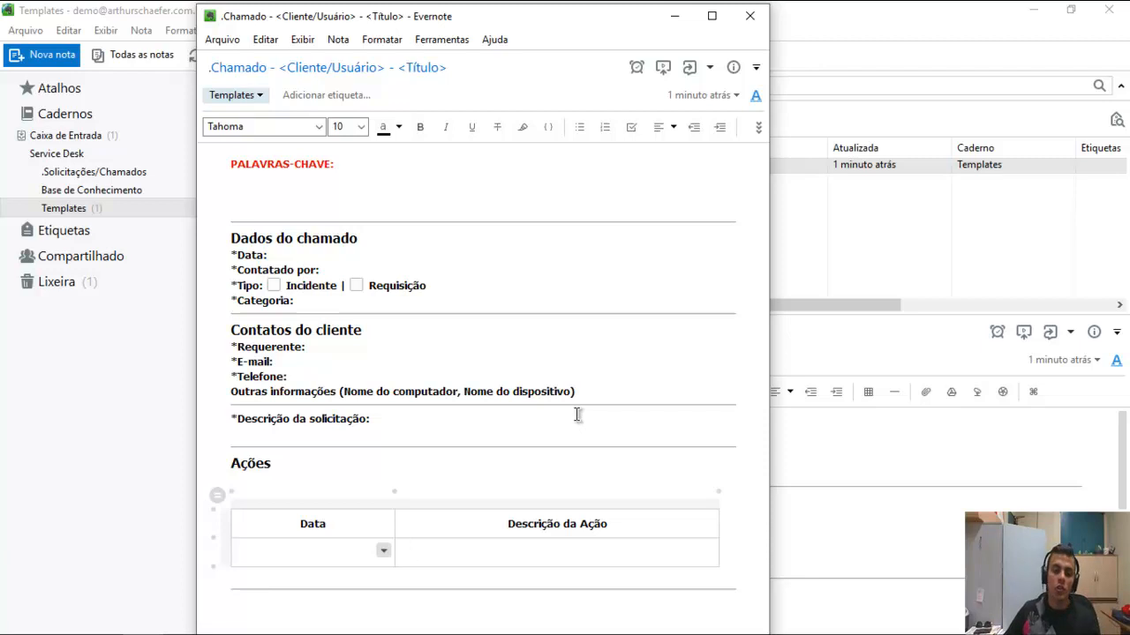
Add a bold '*Solução:' field label on the line below the Ações table.
click(253, 610)
text(*Solução)
key(shift+Home)
key(ctrl+b)
key(End)
text(:)
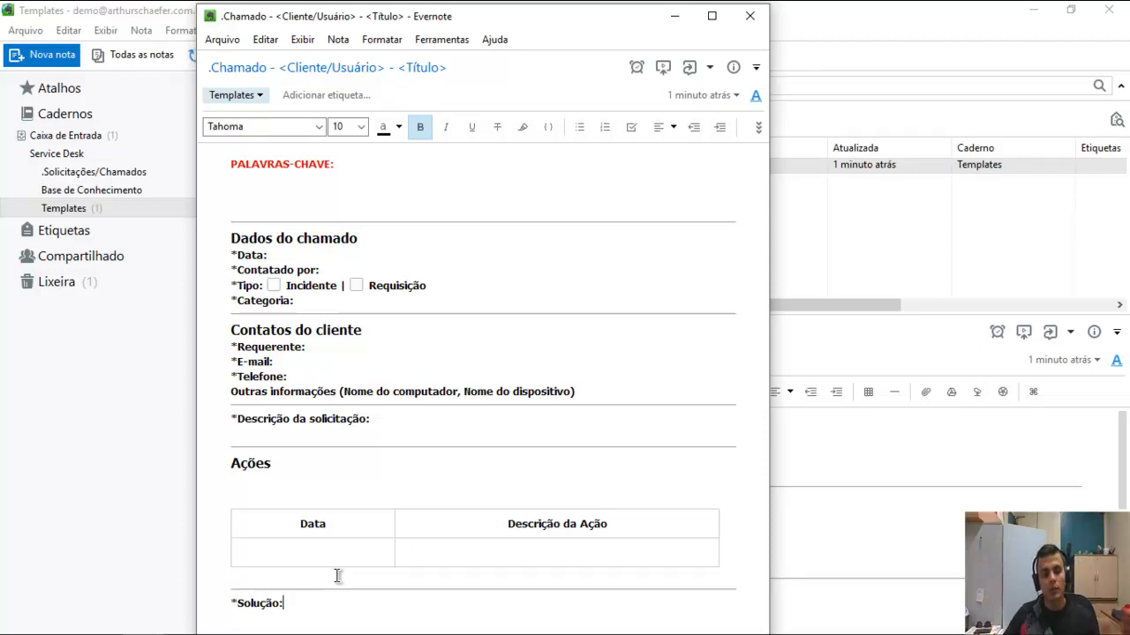
key(shift+Home)
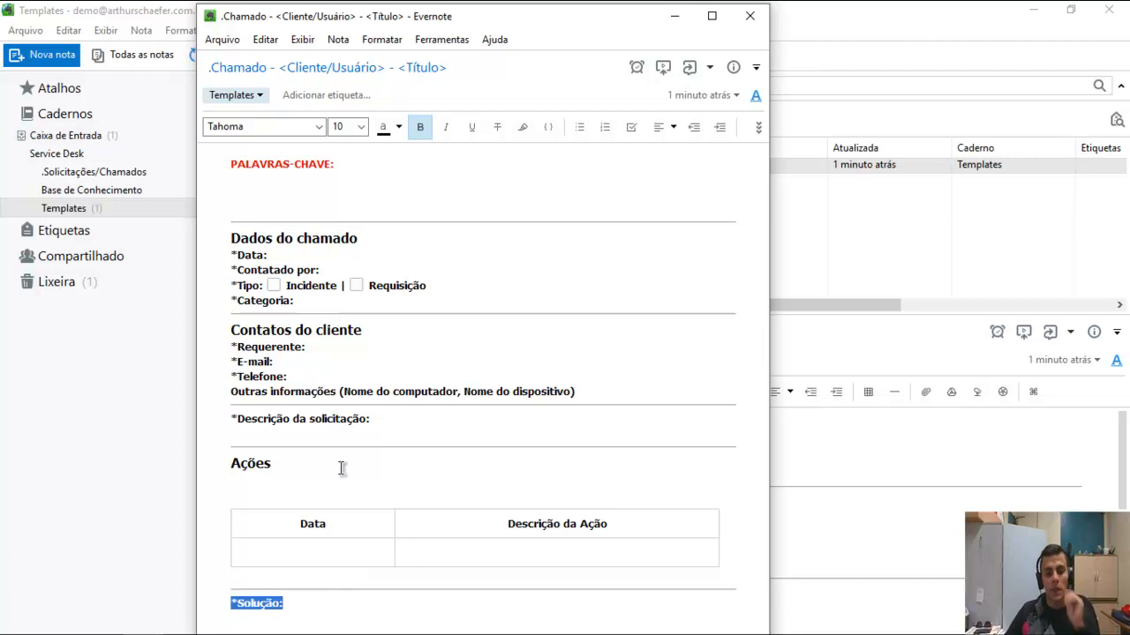
click(293, 476)
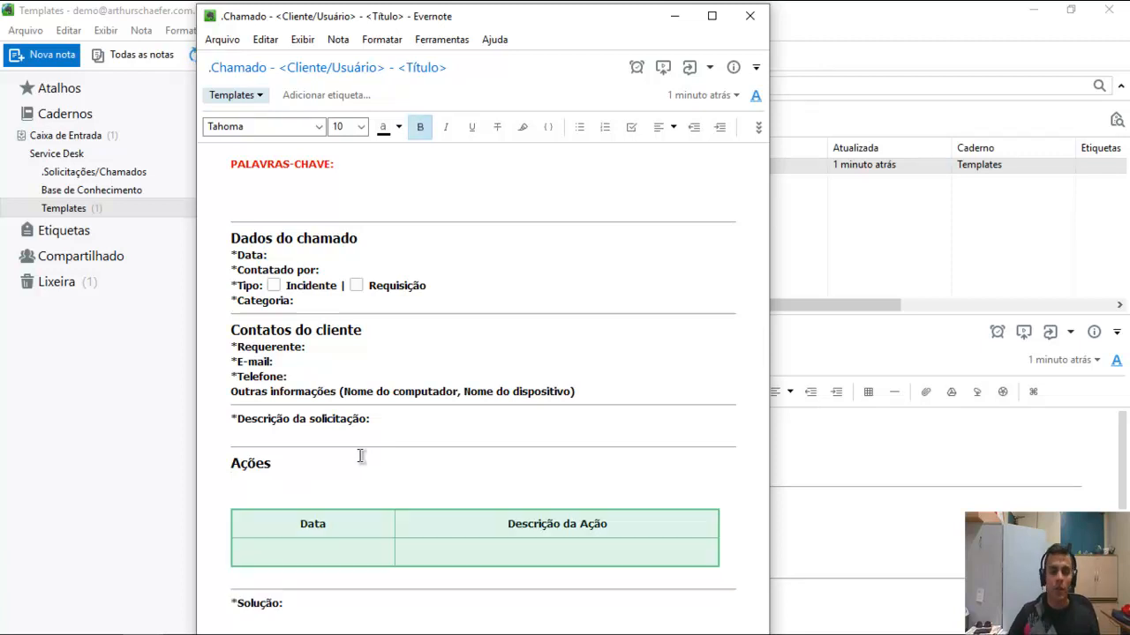
Delete the blank lines under Ações and PALAVRAS-CHAVE, then close the template's separate window.
key(BackSpace)
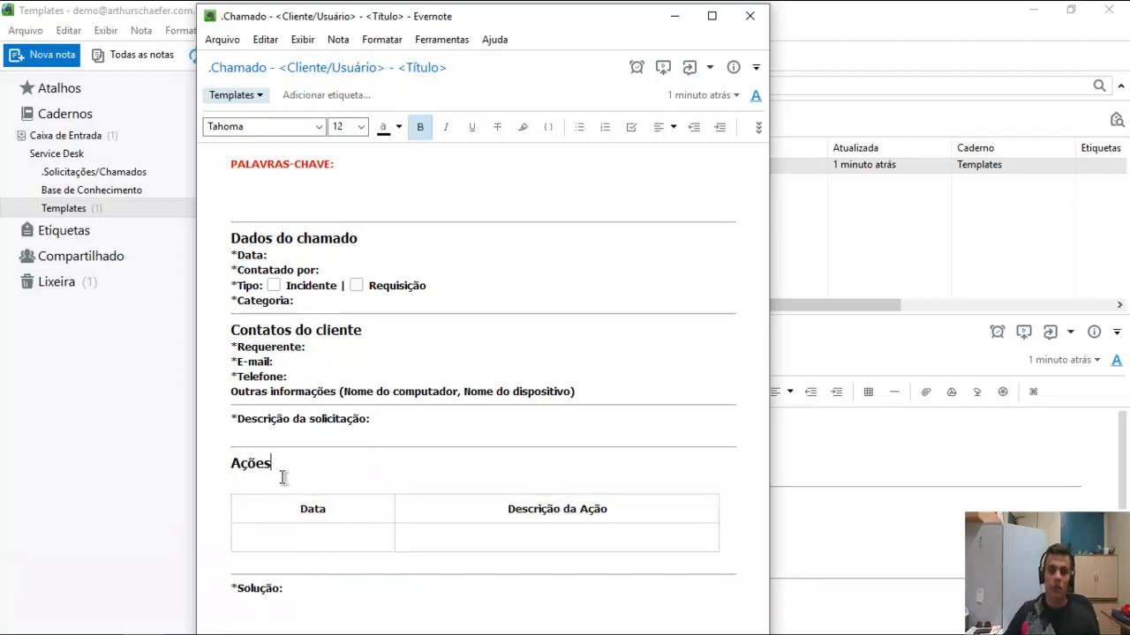
click(279, 179)
key(BackSpace)
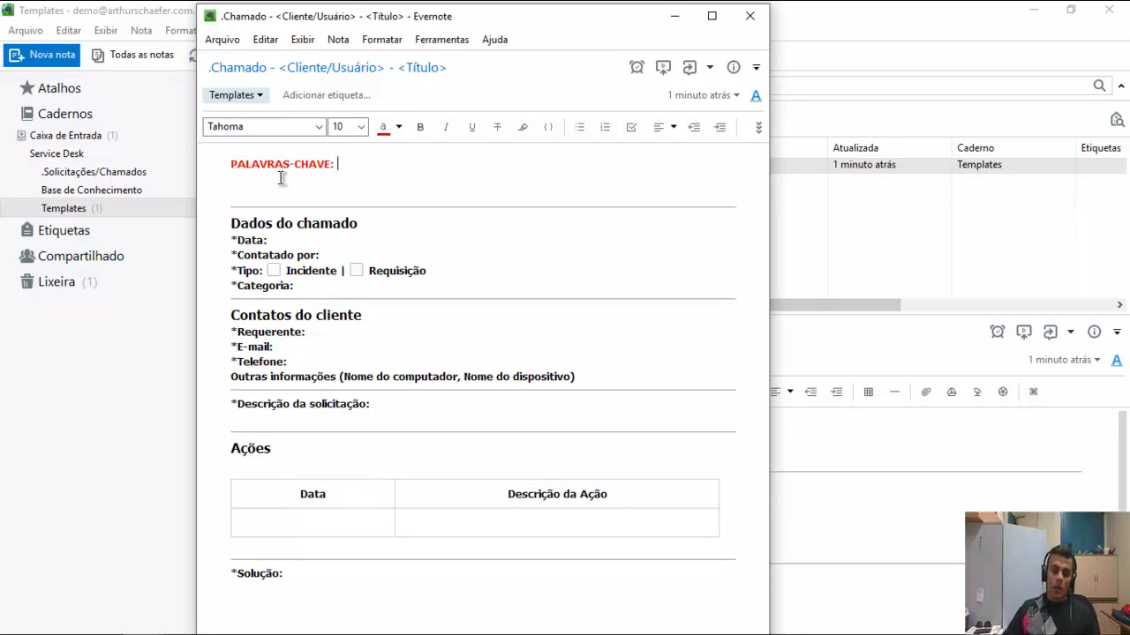
drag(433, 8, 434, 5)
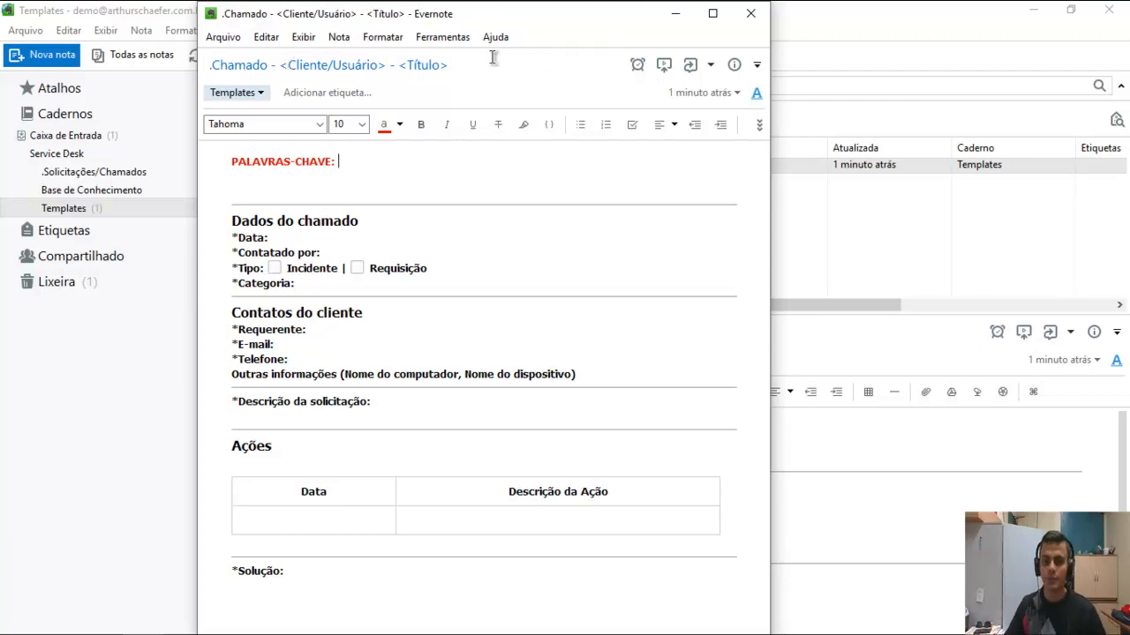
click(747, 15)
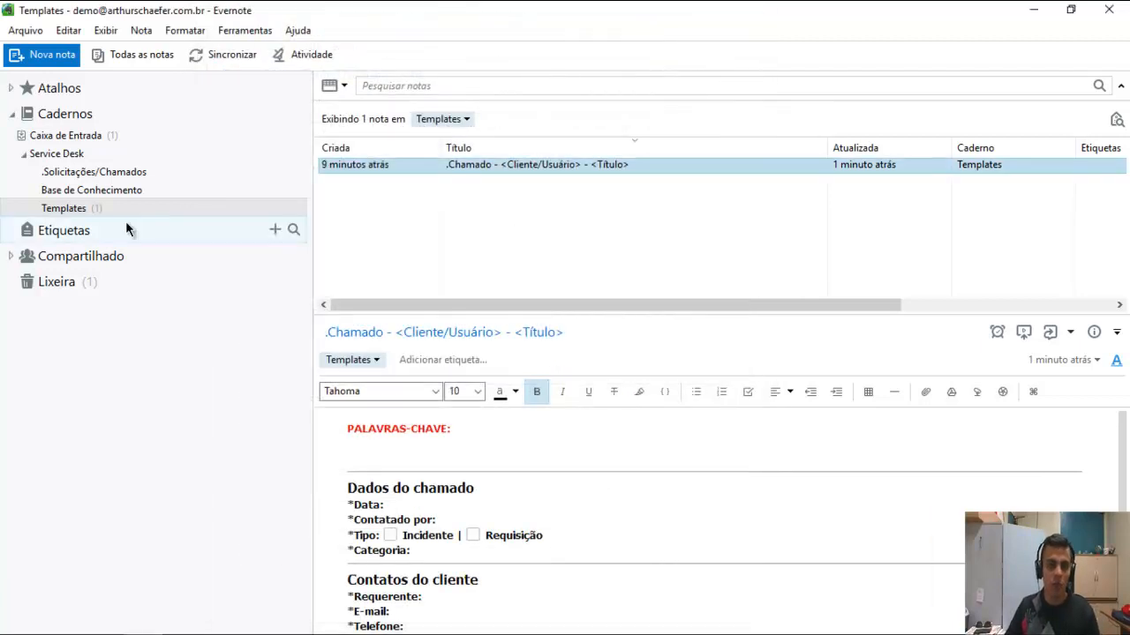
Create a new note titled 'Como fazer.... (Template para base de conhecimento para troubleshooting)'.
click(45, 54)
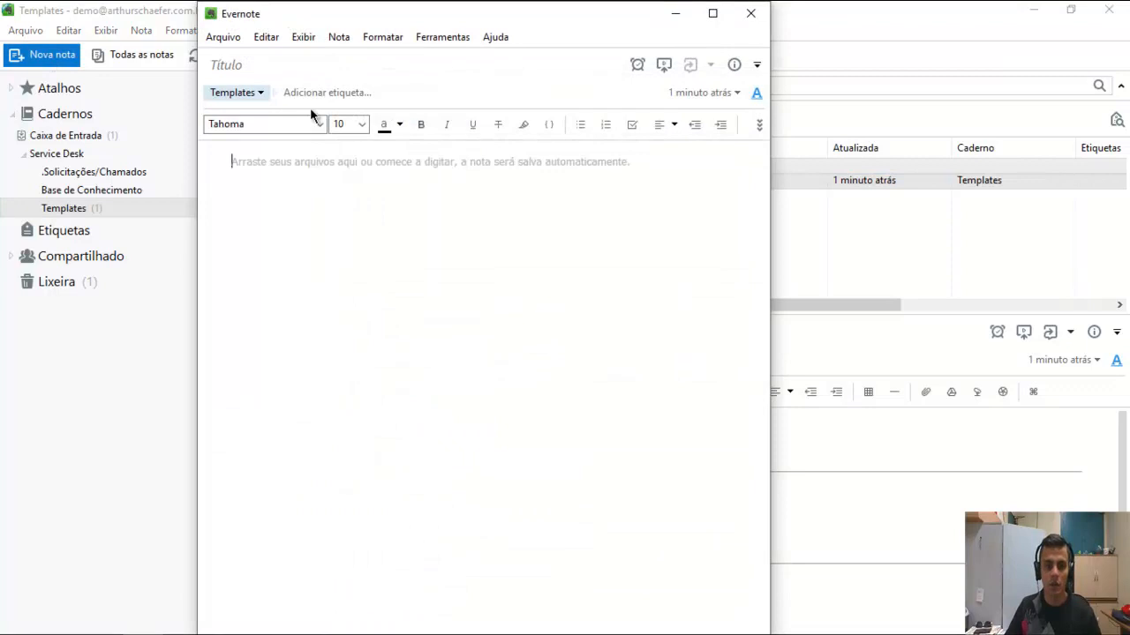
click(298, 65)
text(Template p)
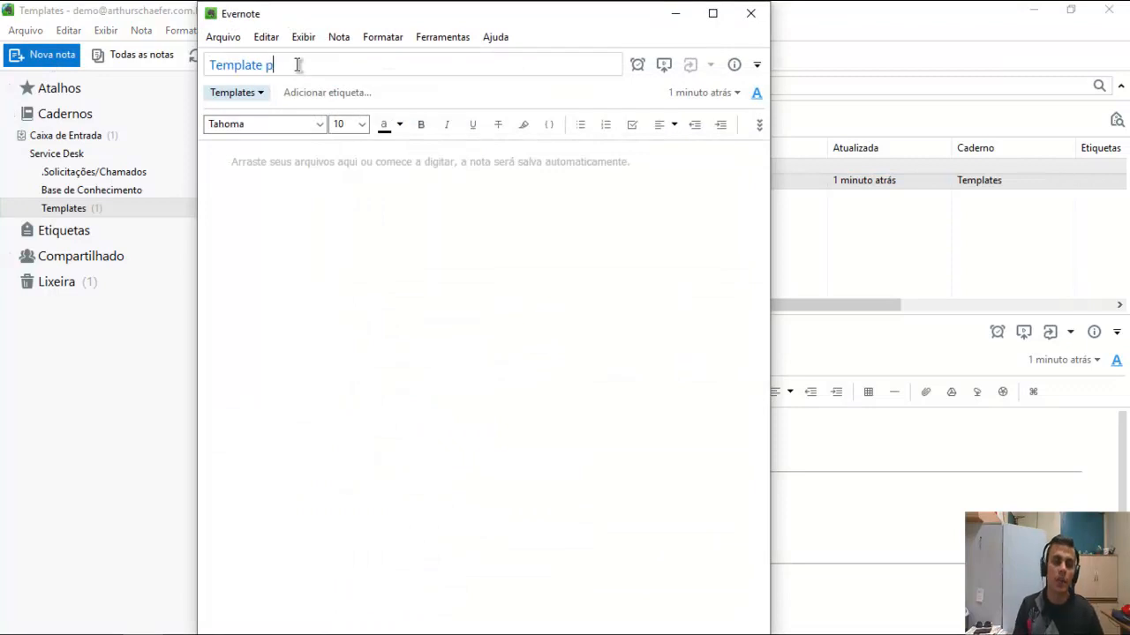
text(ara Base de Conheim)
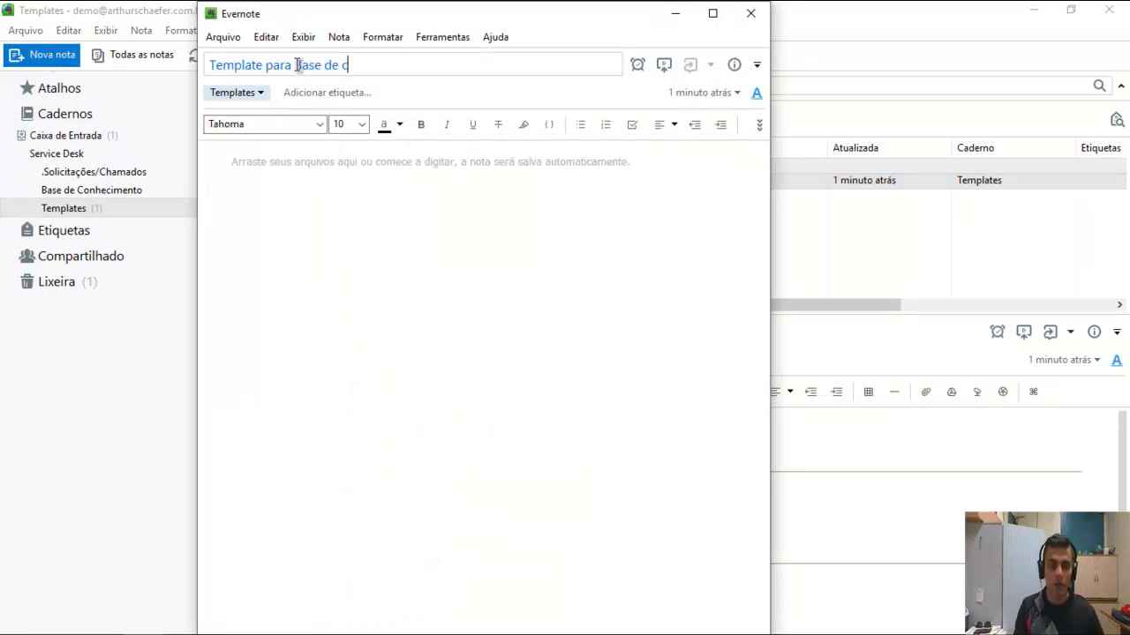
key(BackSpace)
key(BackSpace)
text(cimento)
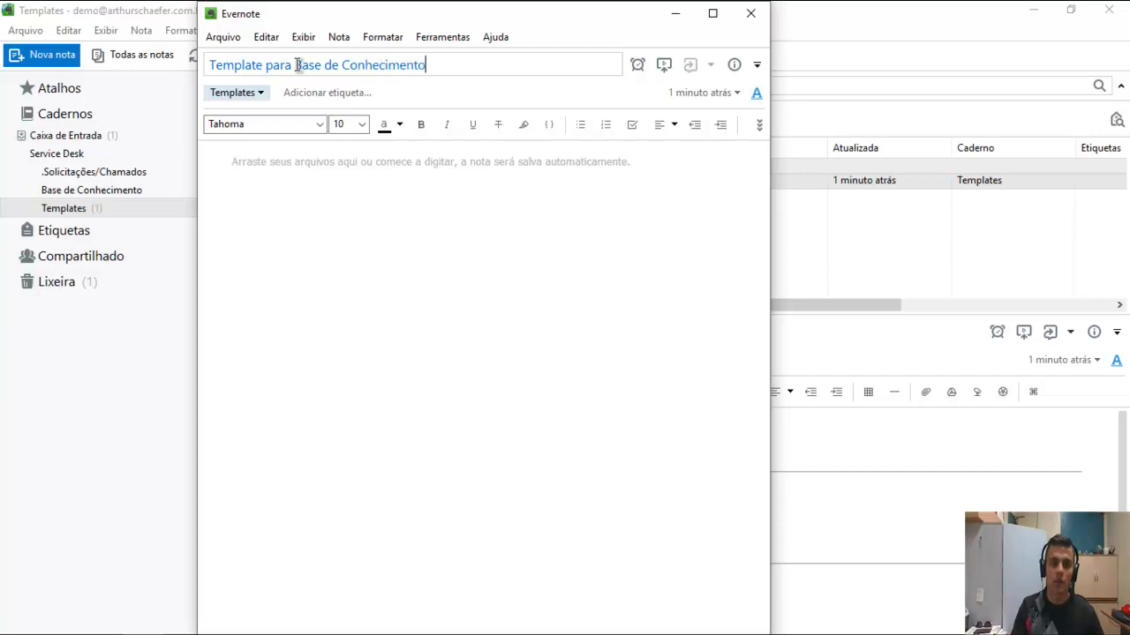
key(Return)
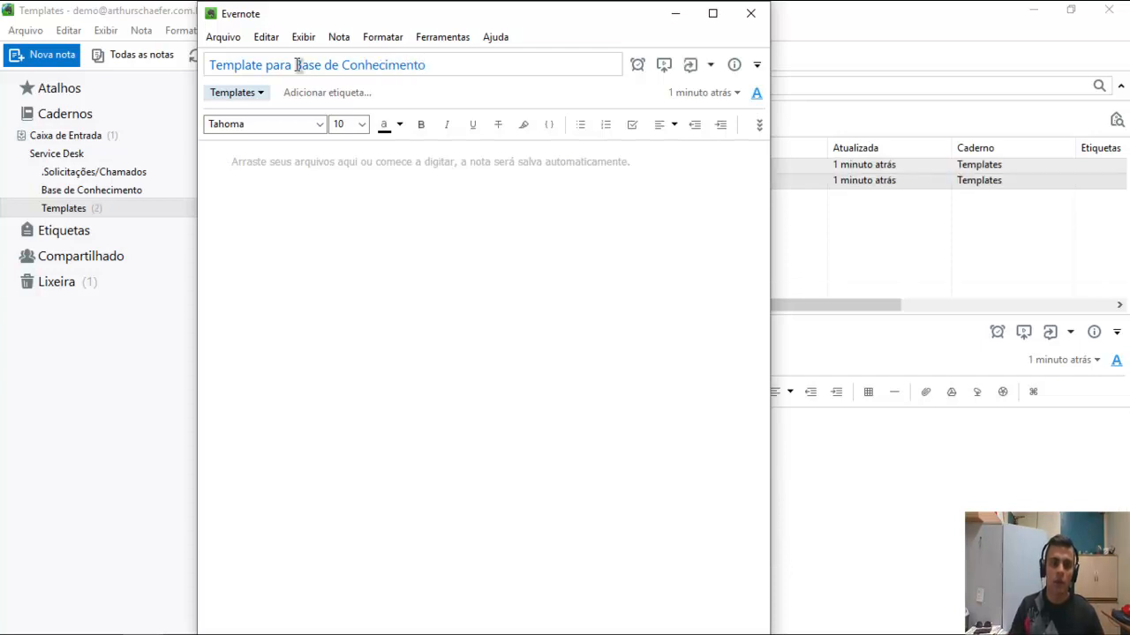
click(445, 64)
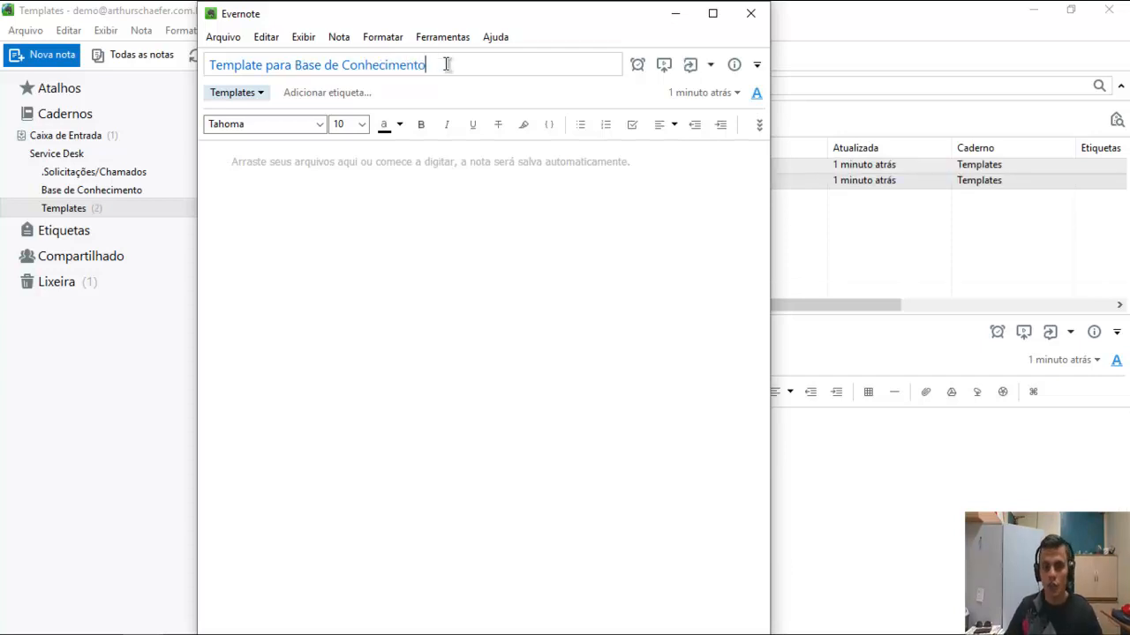
key(ctrl+a)
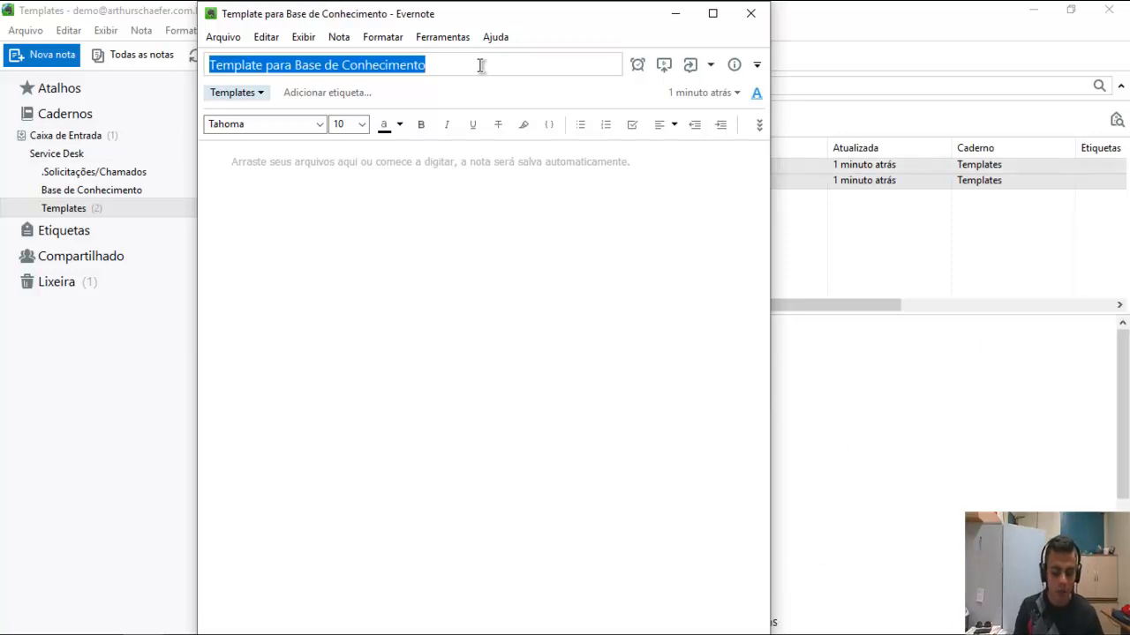
text(Como )
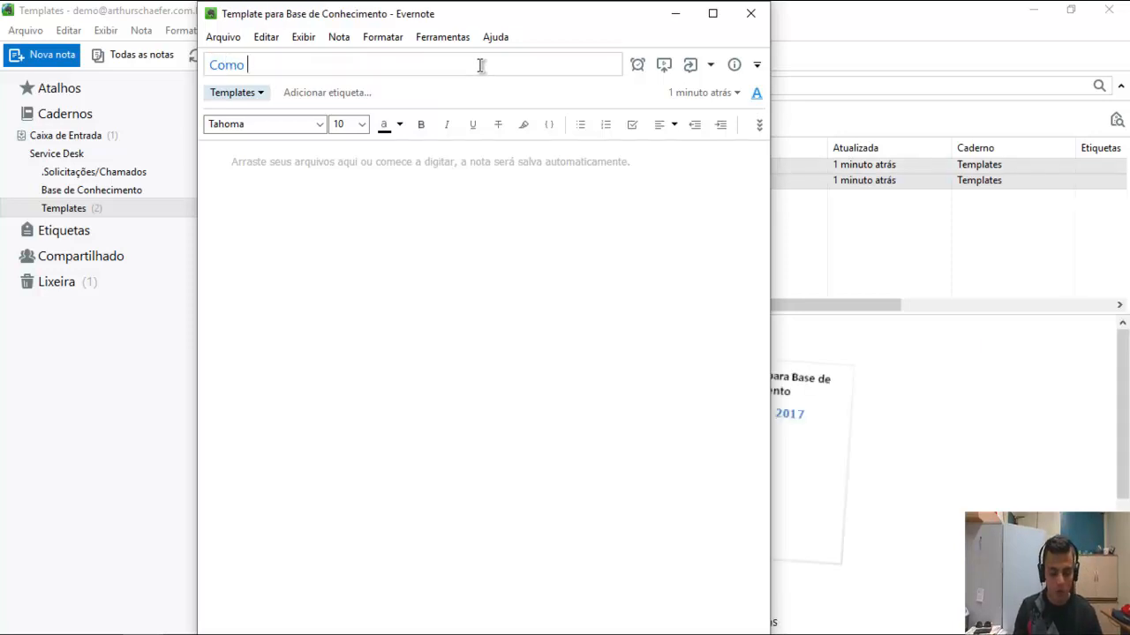
text(fazer)
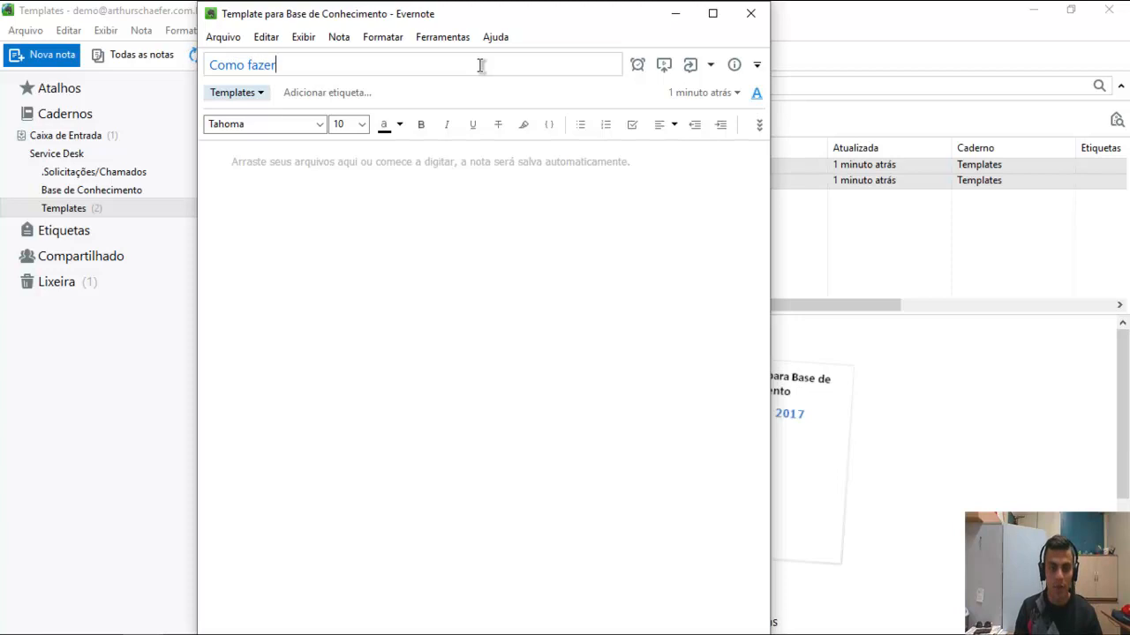
text(....)
key(Home)
text((Template para base de conhecimento para )
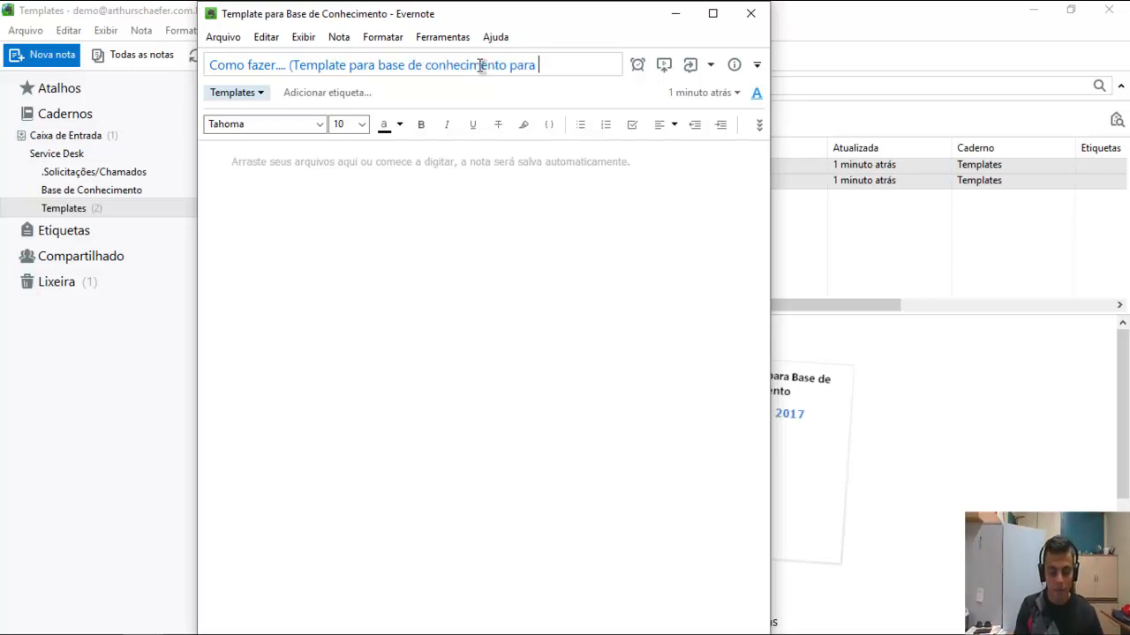
text(proc)
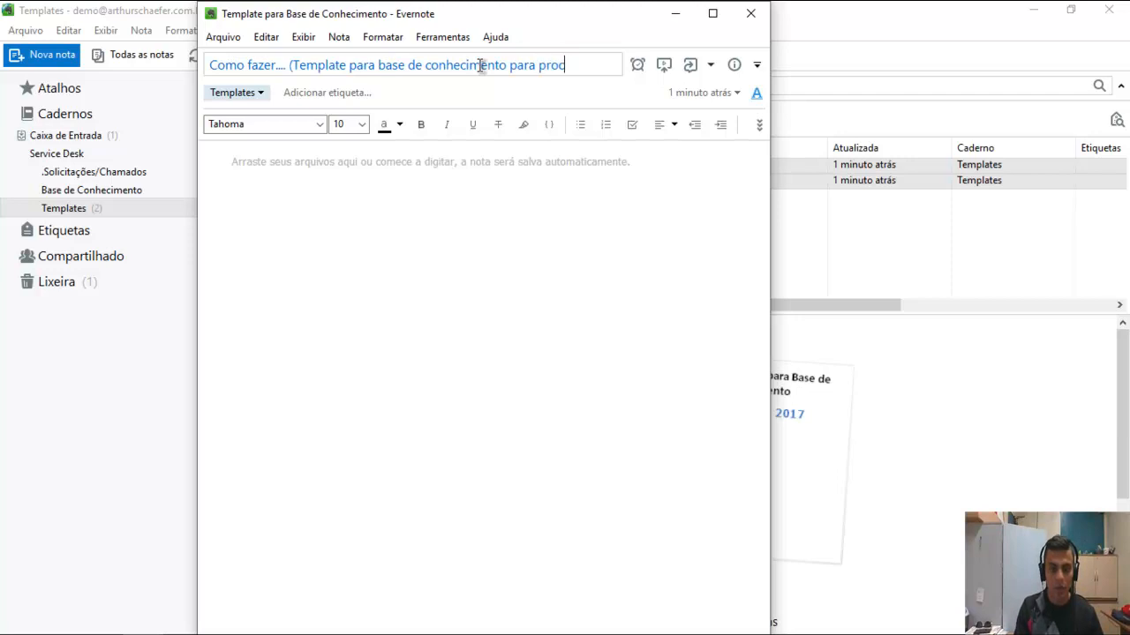
text(edimento)
key(ctrl+shift+Left)
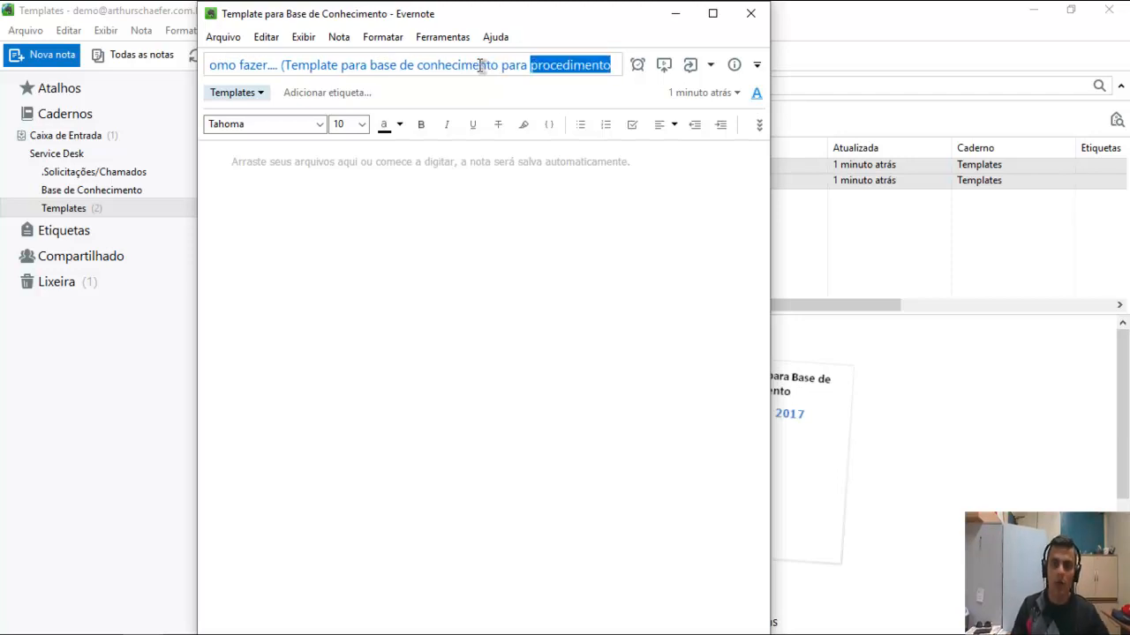
text(troublesho)
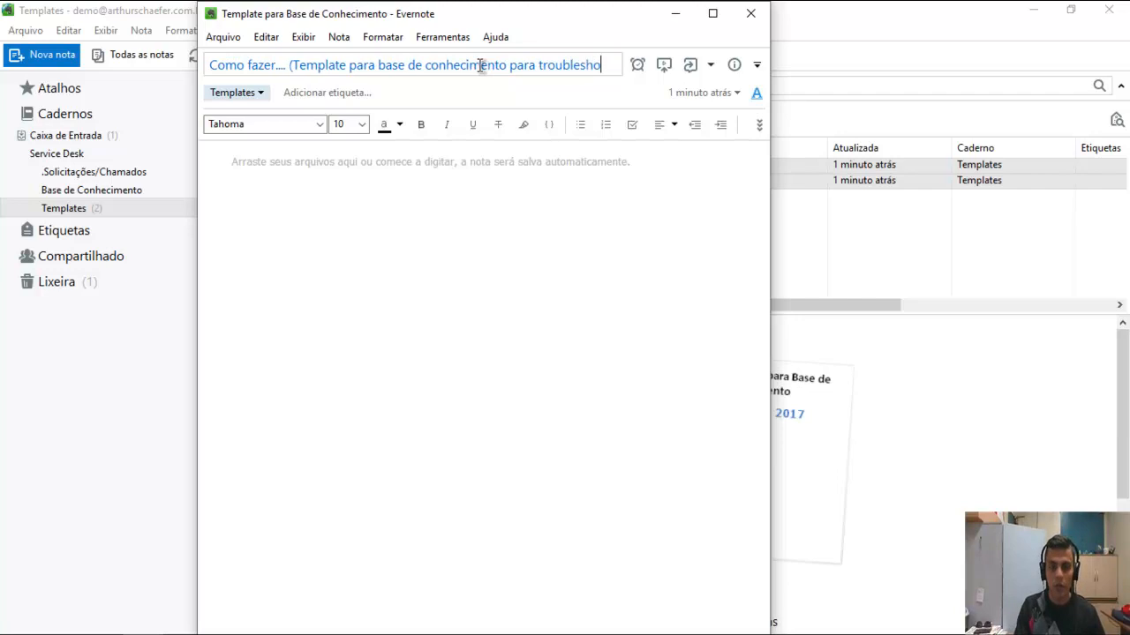
text(oting)
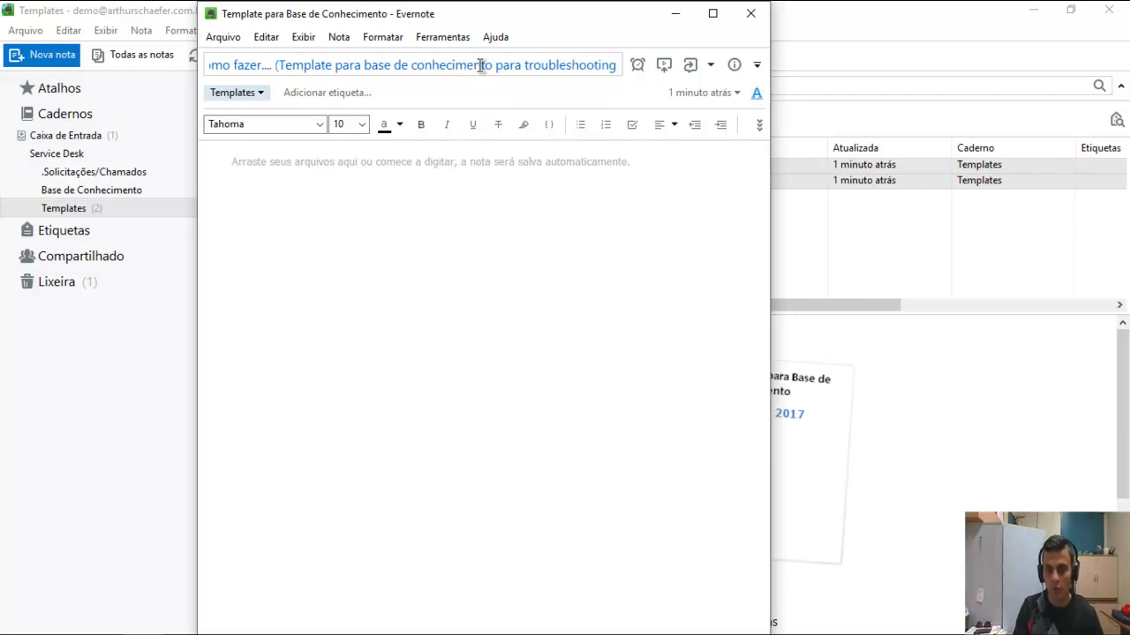
text())
click(364, 168)
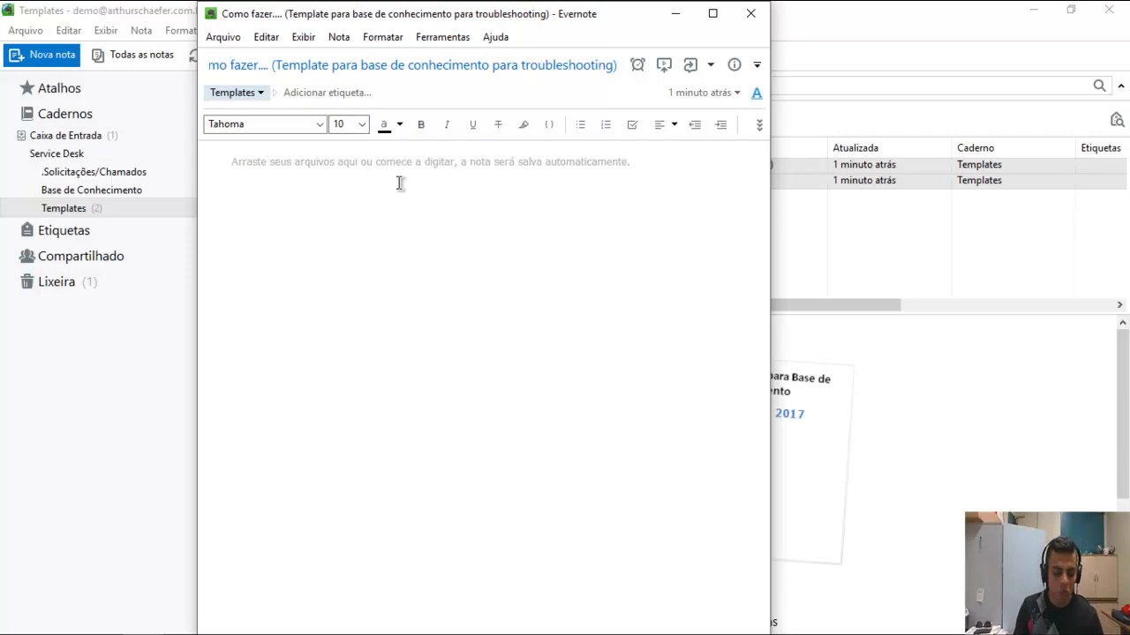
Type 'PALAVRAS CHAVE' in the note body and close the note window.
text(PALAVREA)
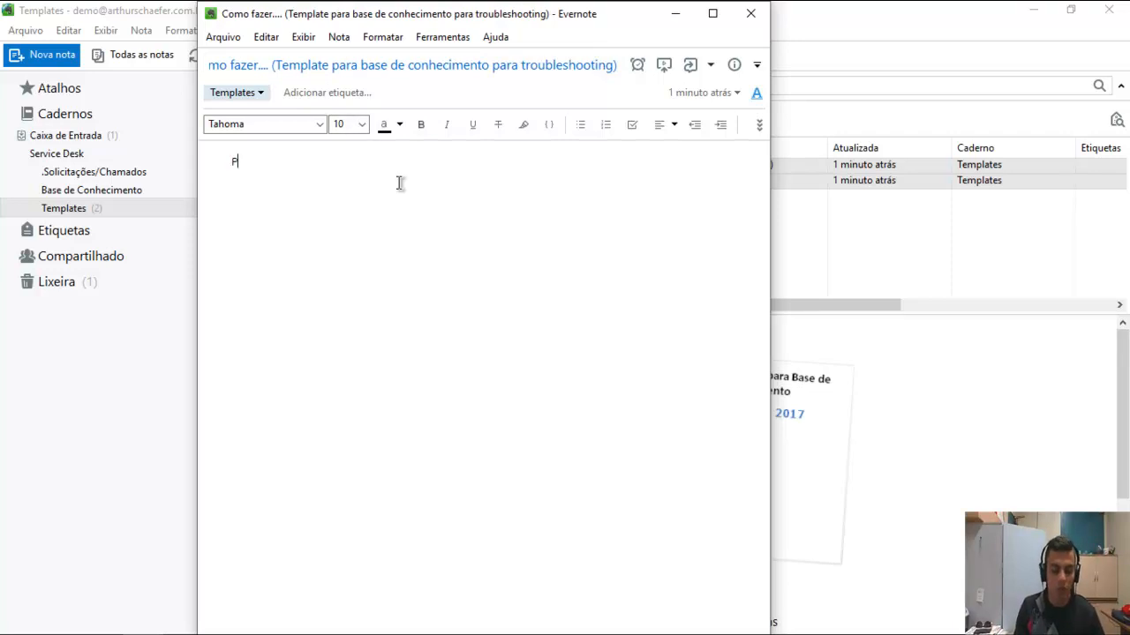
key(BackSpace)
key(BackSpace)
text(AS CHAVE)
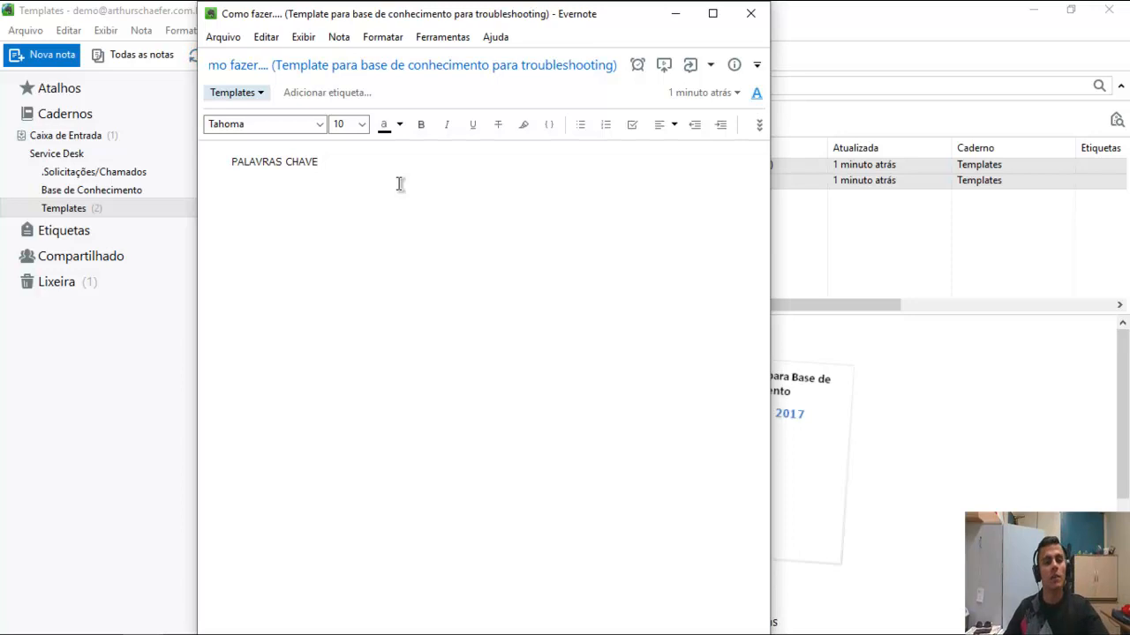
click(750, 14)
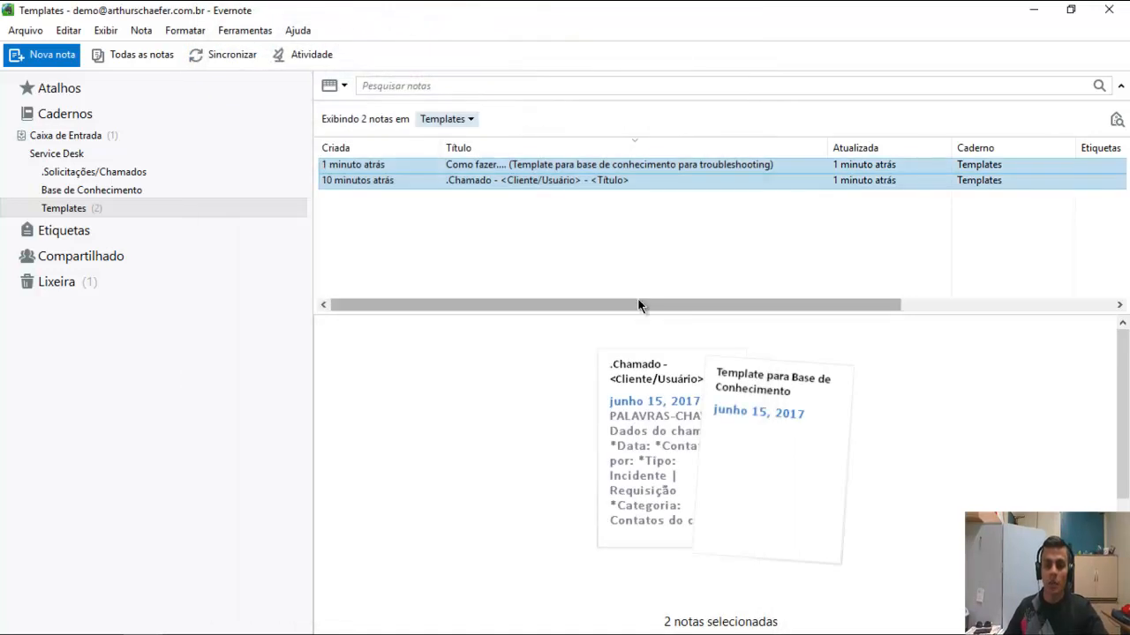
Copy the .Chamado note from Templates into the .Solicitações/Chamados notebook.
click(521, 223)
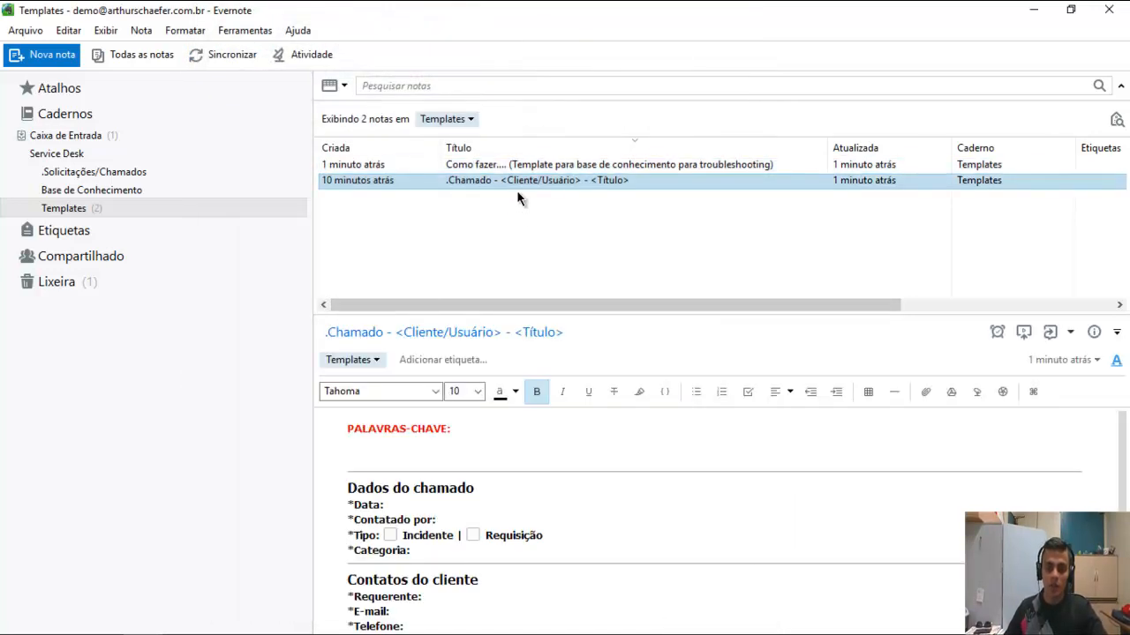
right_click(518, 189)
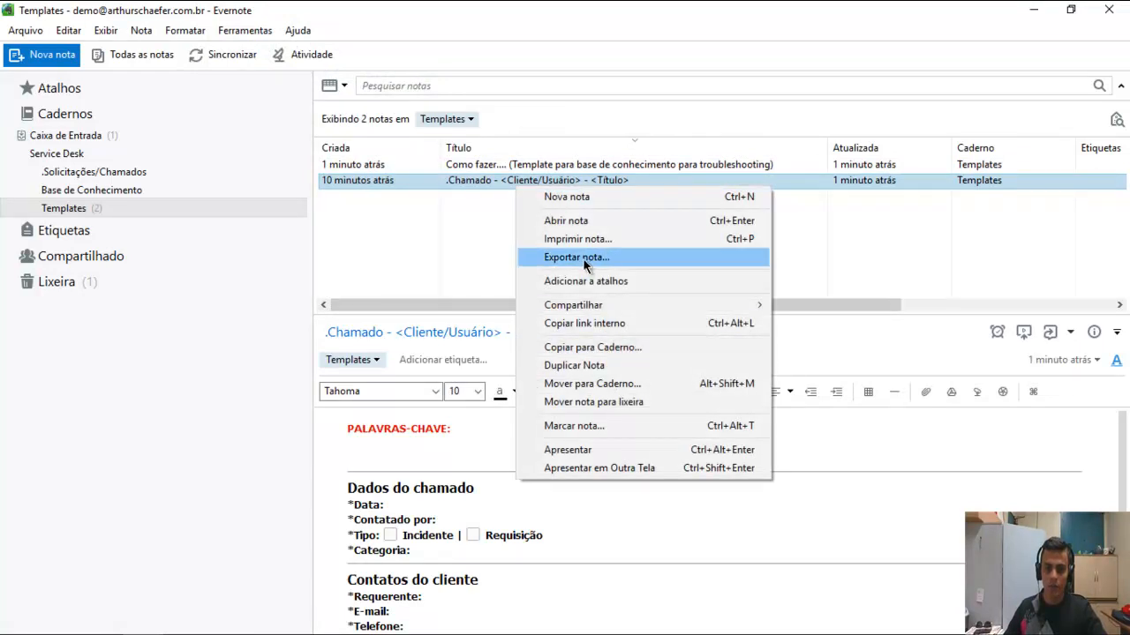
click(468, 217)
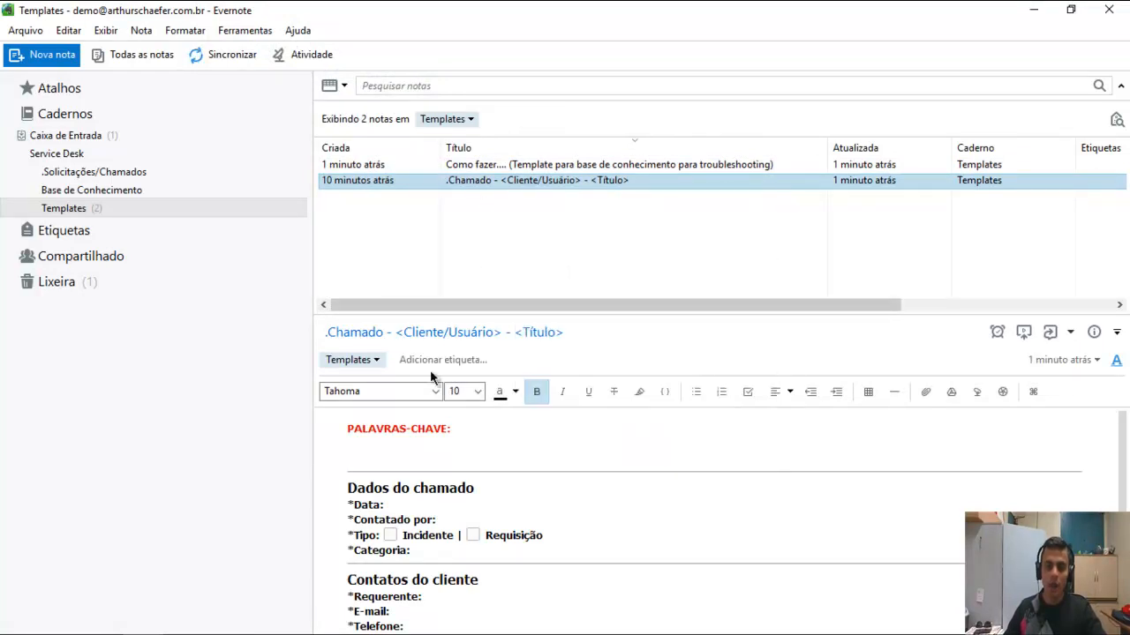
scroll(434, 491, down, 10)
scroll(436, 473, up, 10)
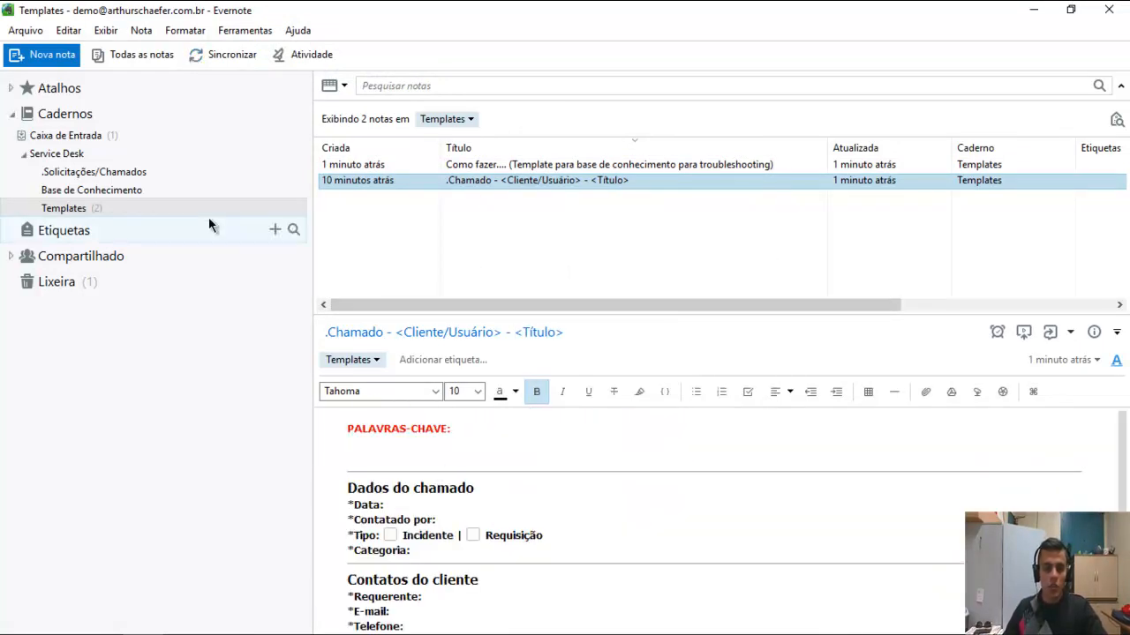
click(147, 209)
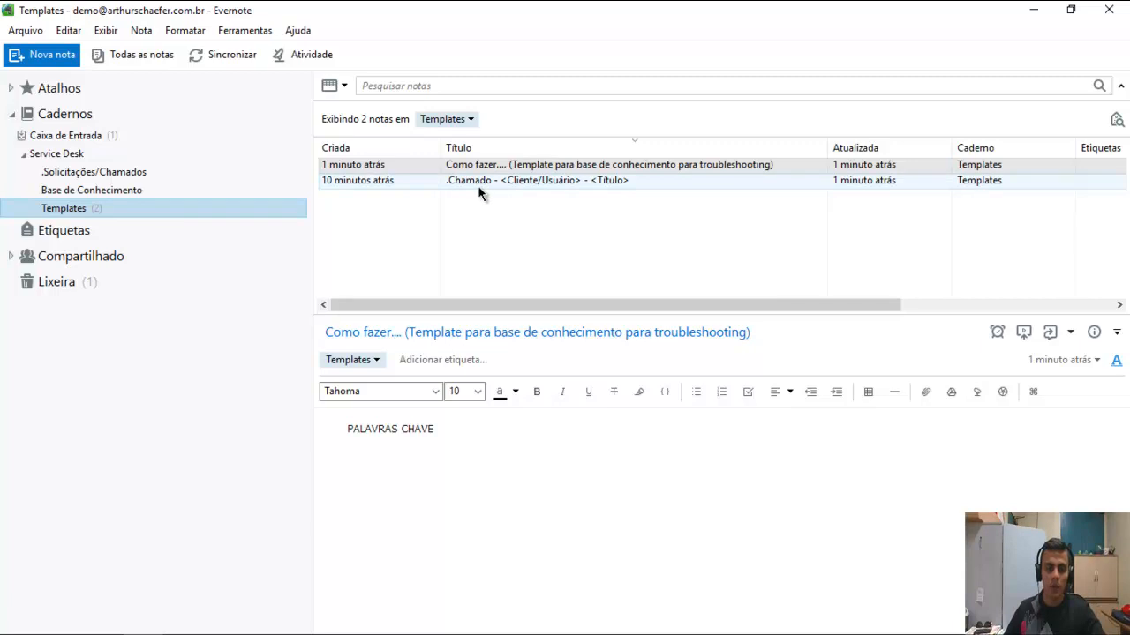
right_click(436, 187)
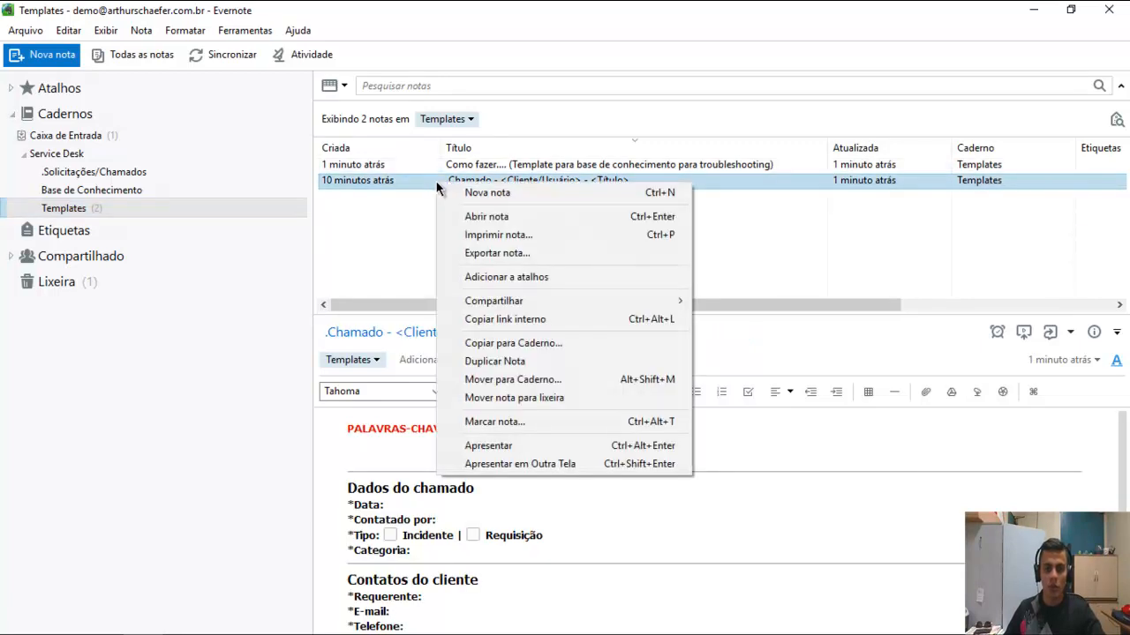
click(518, 346)
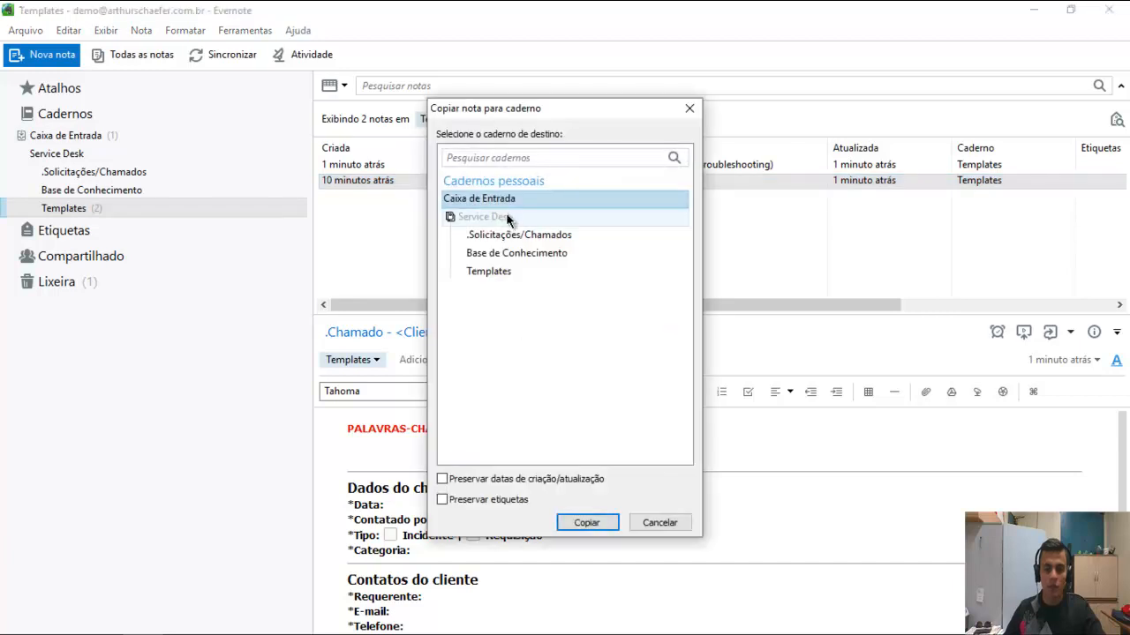
click(500, 236)
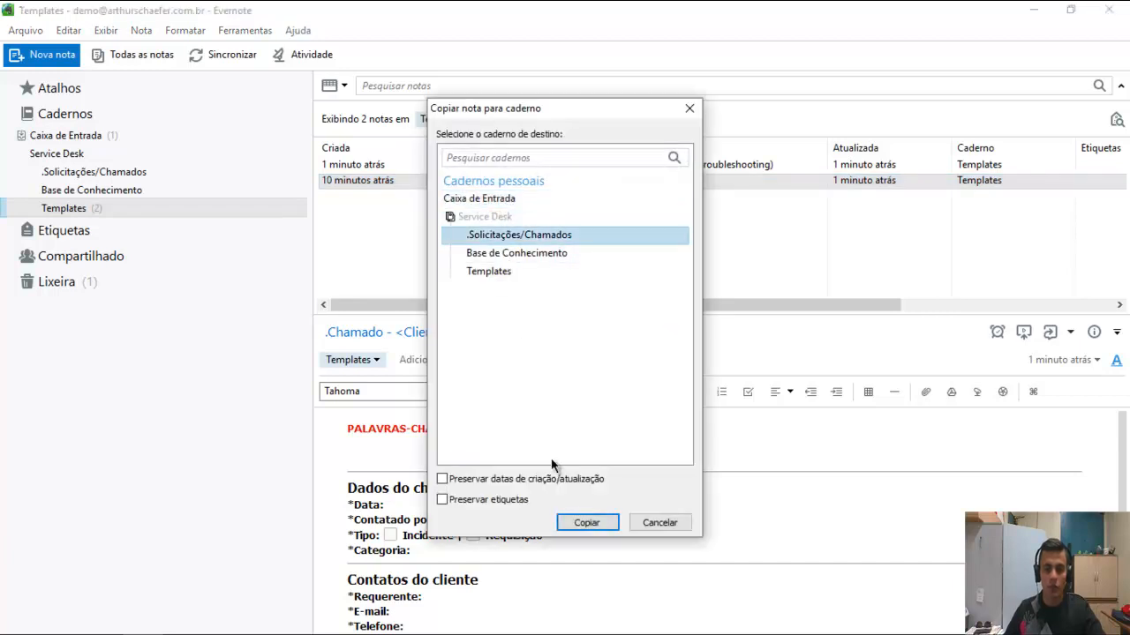
click(586, 523)
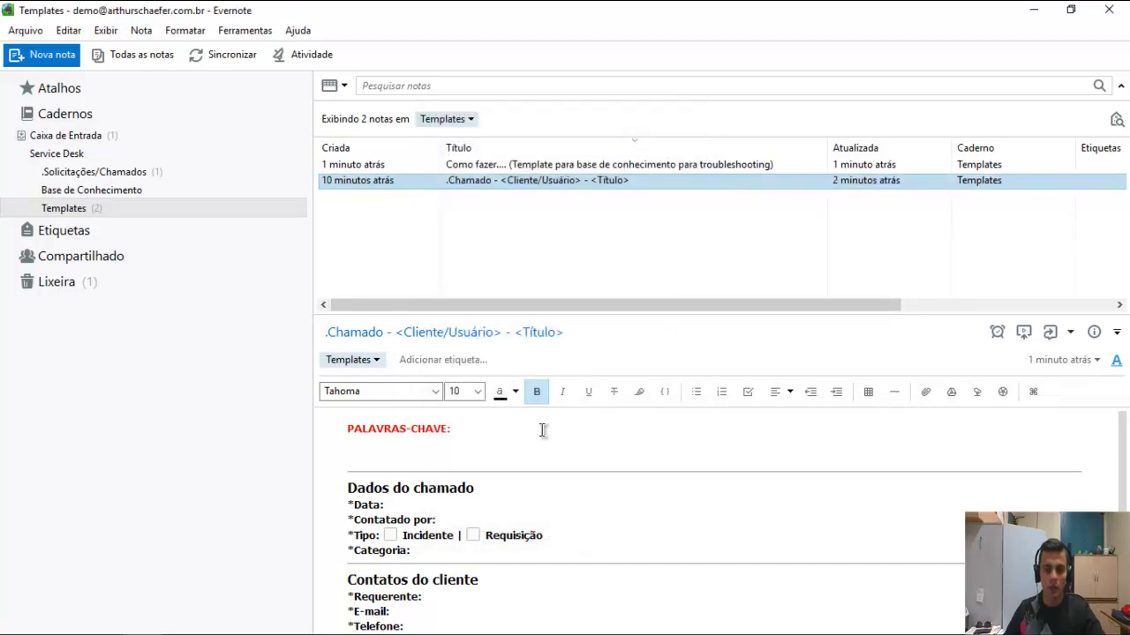
Replace the title placeholders so the copied note reads '.Chamado - XPTO - E-mail não funciona'.
click(81, 173)
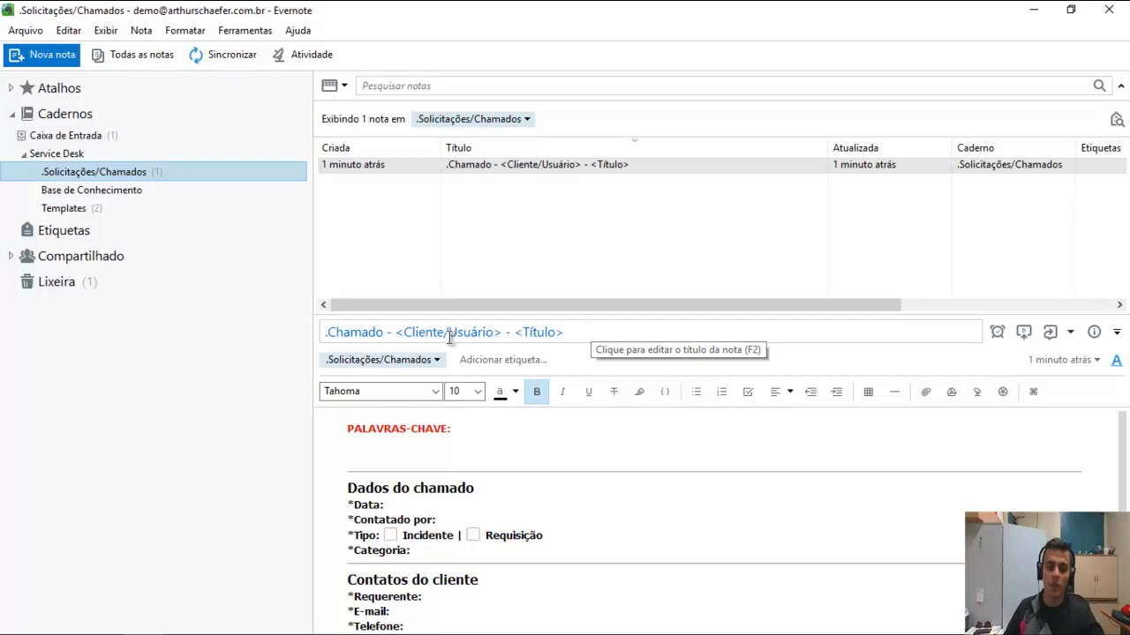
drag(394, 333, 504, 333)
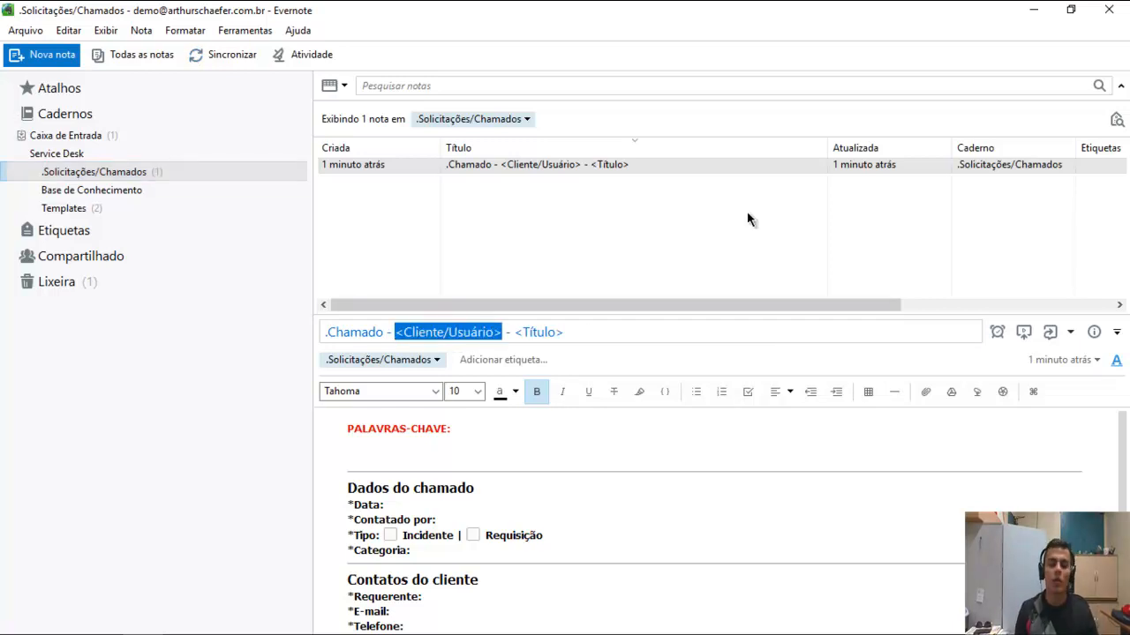
text(xpt)
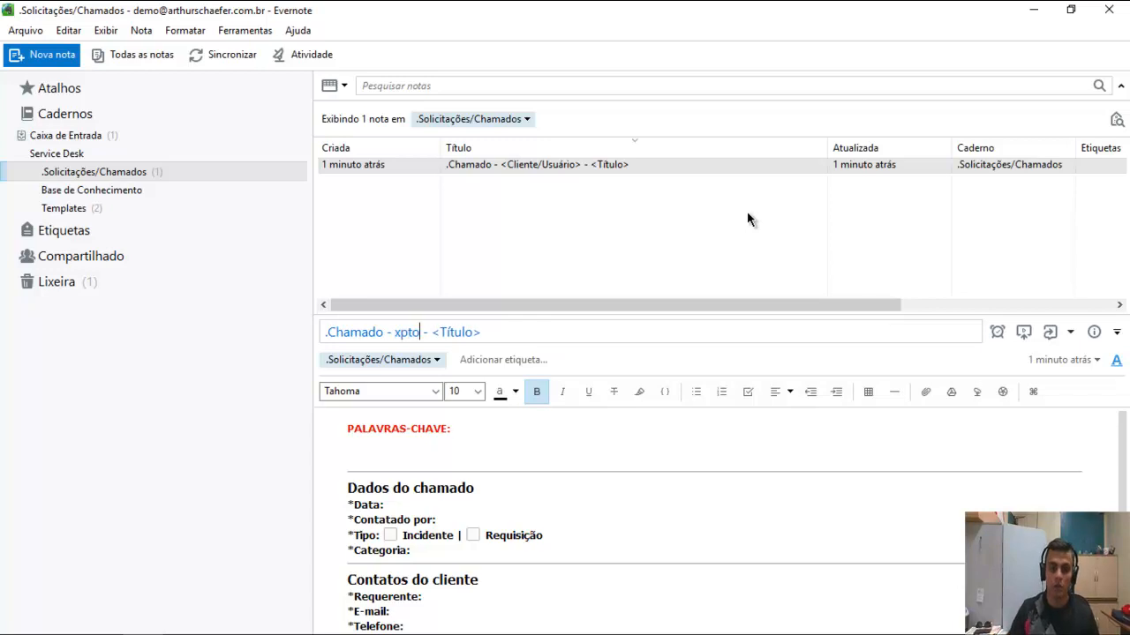
key(BackSpace)
key(BackSpace)
key(BackSpace)
text(XPTO)
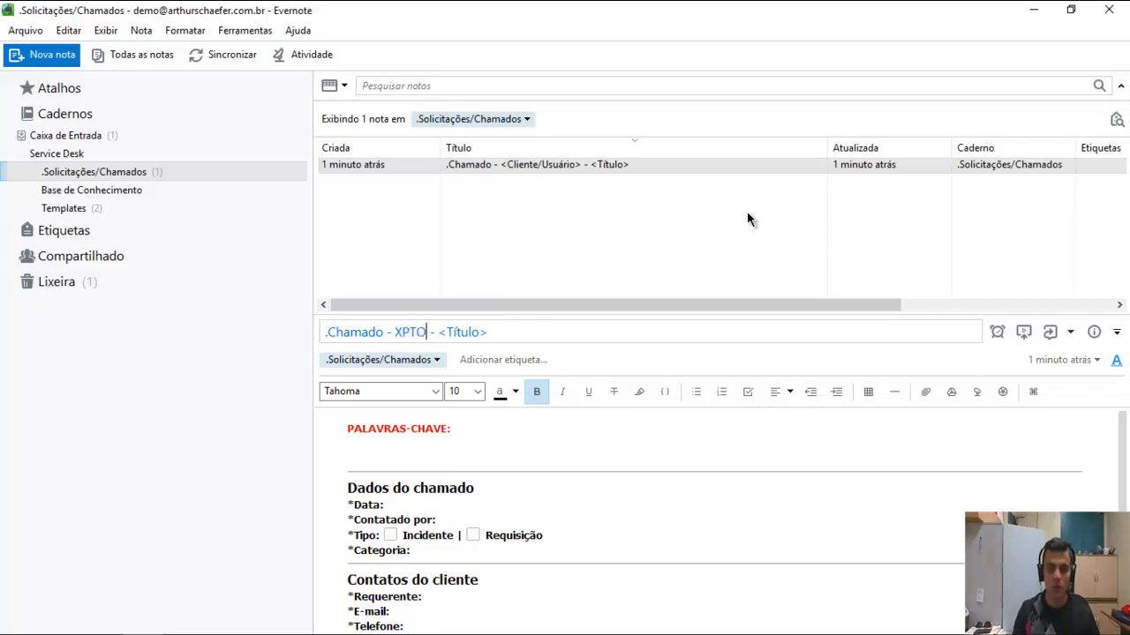
key(Right)
key(Right)
key(shift+End)
text(Criar)
key(ctrl+shift+Left)
text(E-mail não funciona)
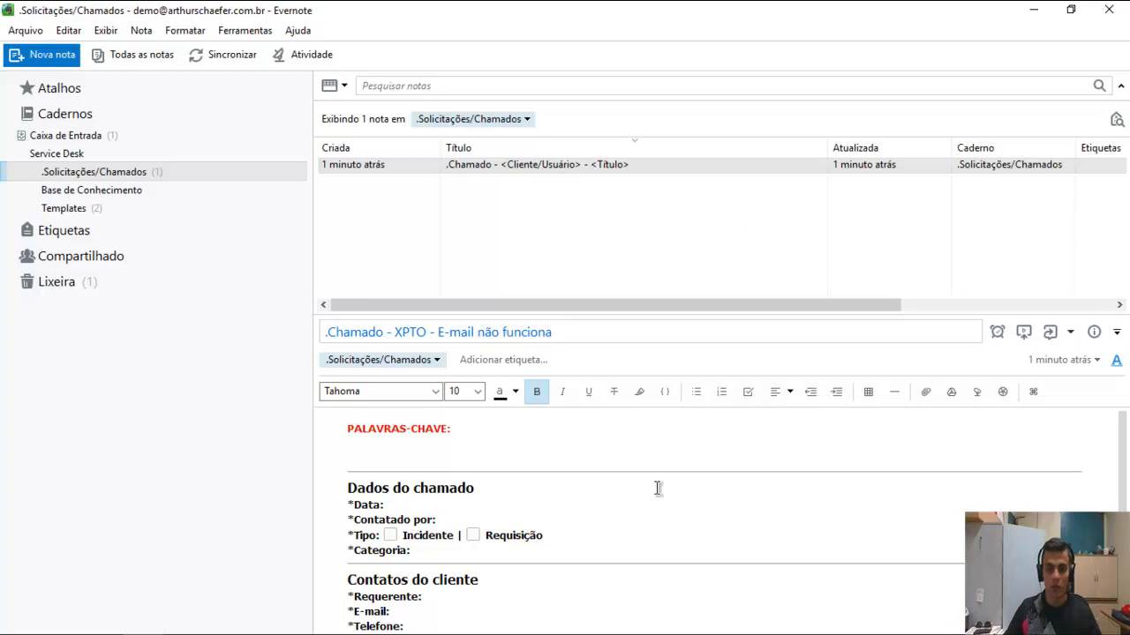
click(511, 508)
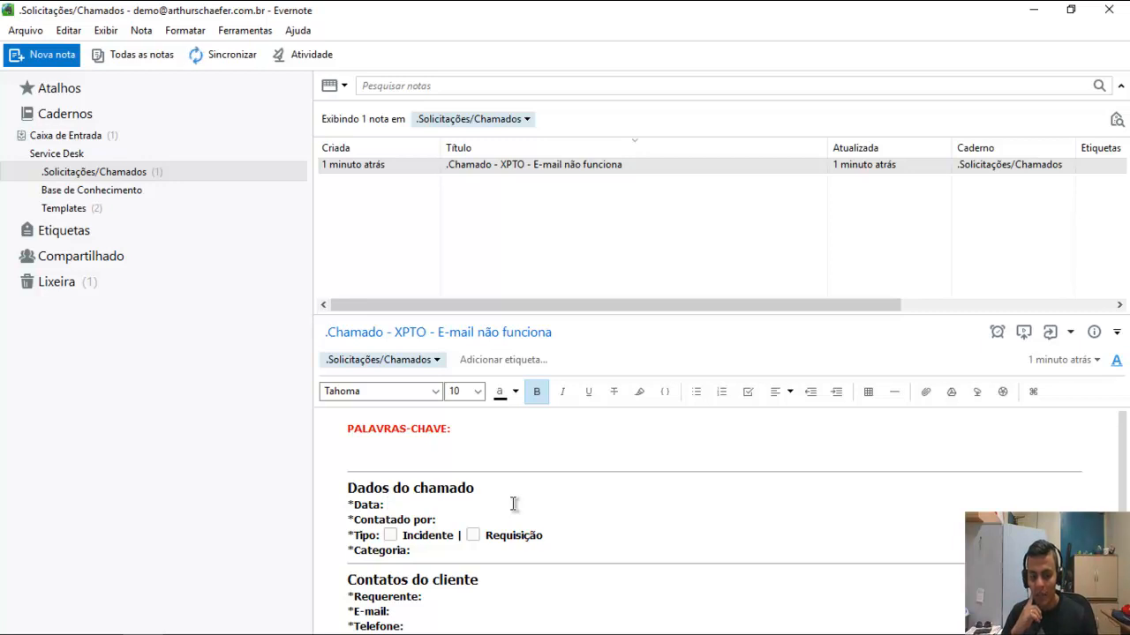
Insert the date 15/06/2017 16:48, enter the contact's name, and tick Incidente.
text(Alt)
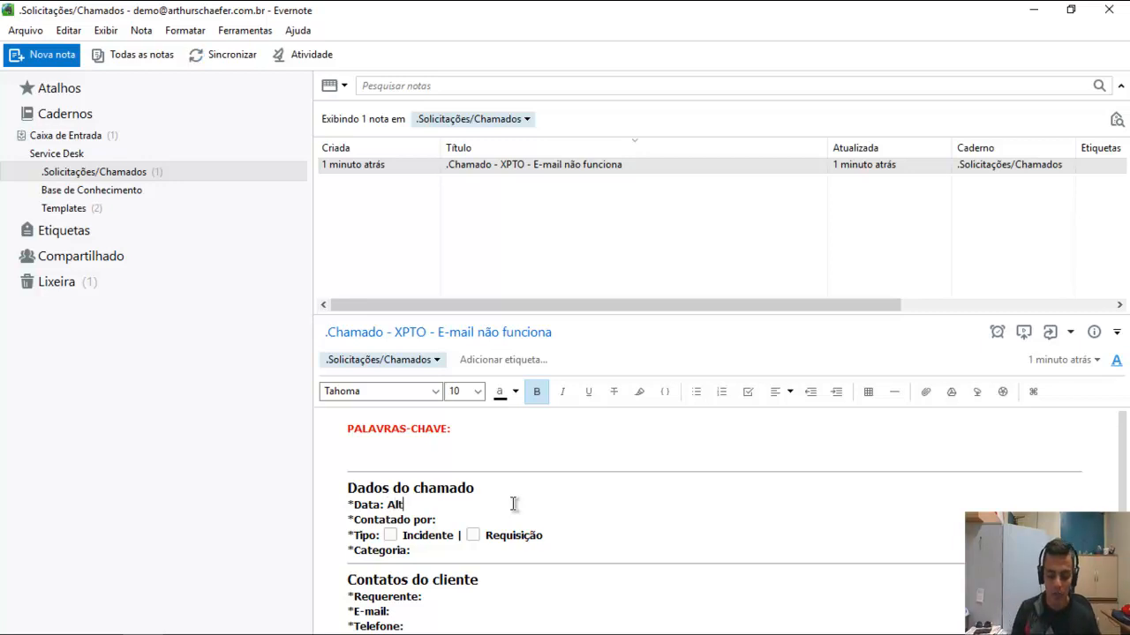
text( +Shift )
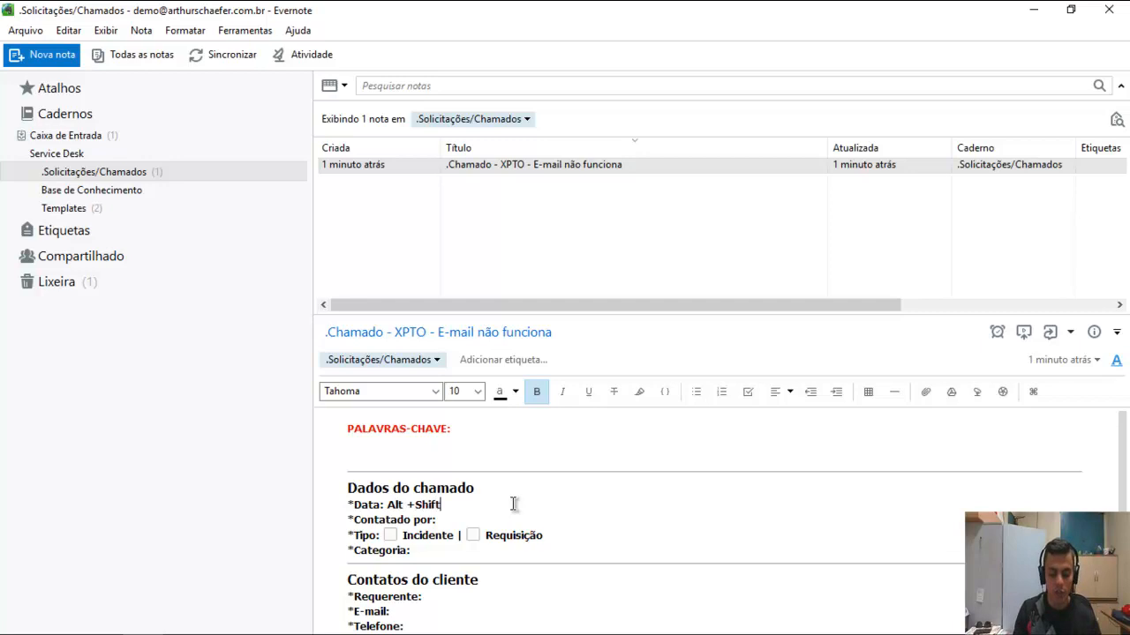
text(+ D)
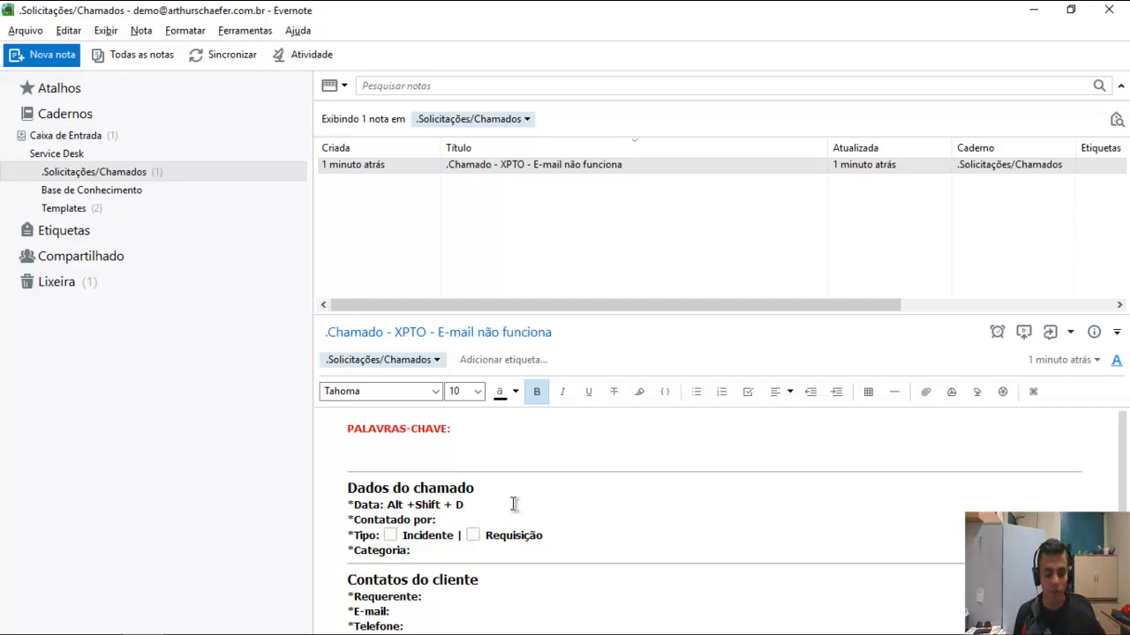
key(alt+shift+d)
scroll(514, 504, down, 1)
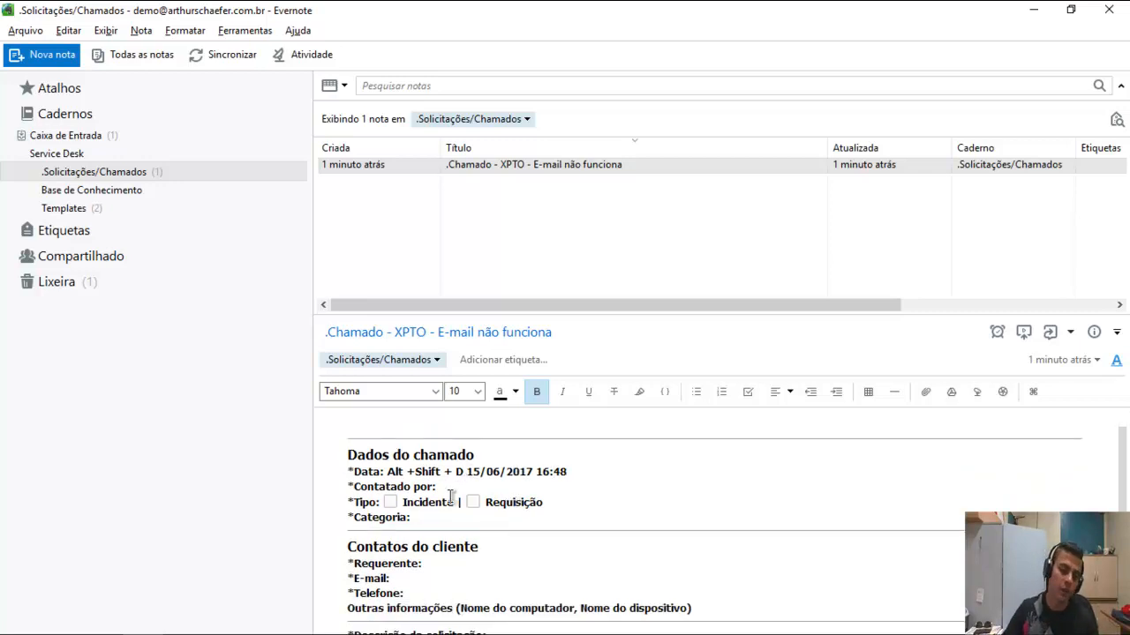
text(João)
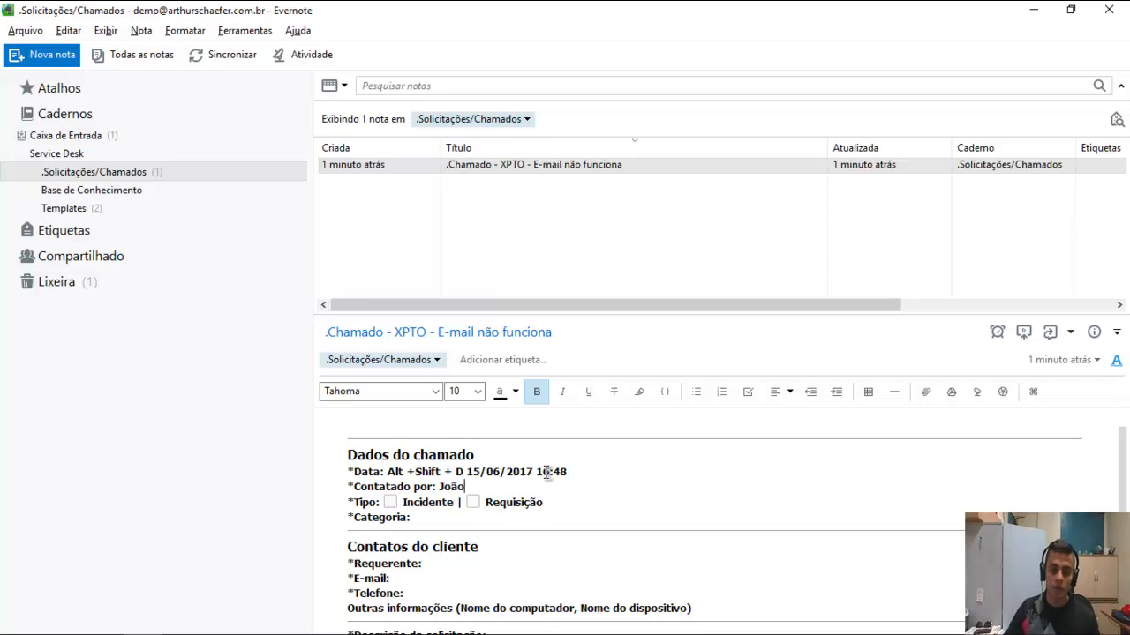
click(390, 503)
scroll(534, 424, up, 2)
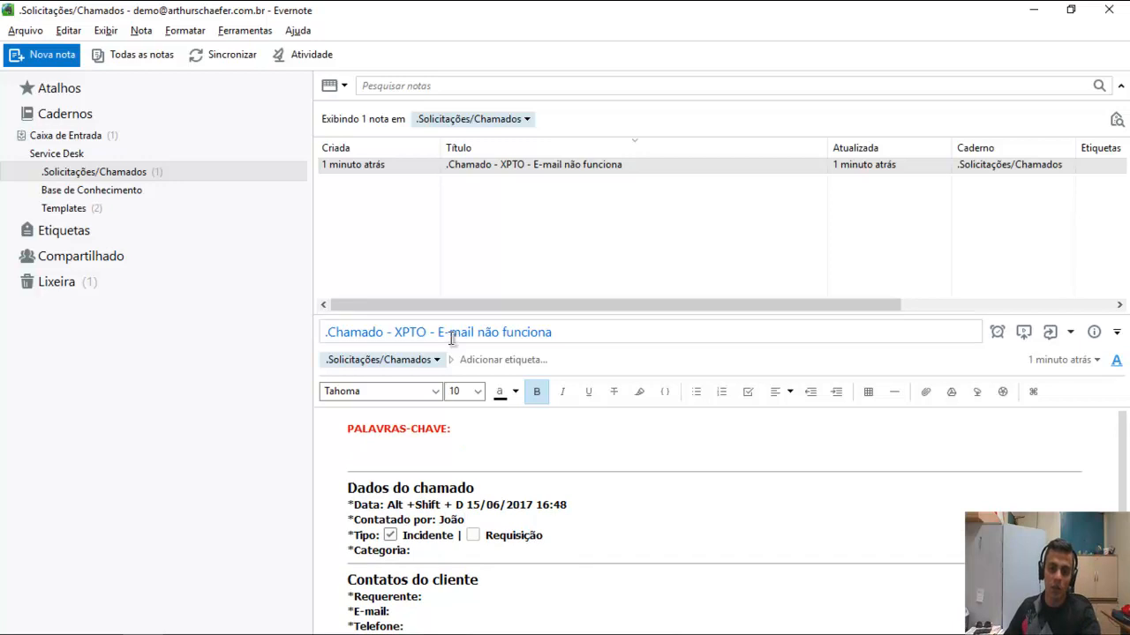
scroll(459, 485, down, 5)
Type the keywords 'E-mail, Outlook, Exchange' after PALAVRAS-CHAVE.
scroll(456, 524, up, 5)
click(463, 429)
text(E-mail)
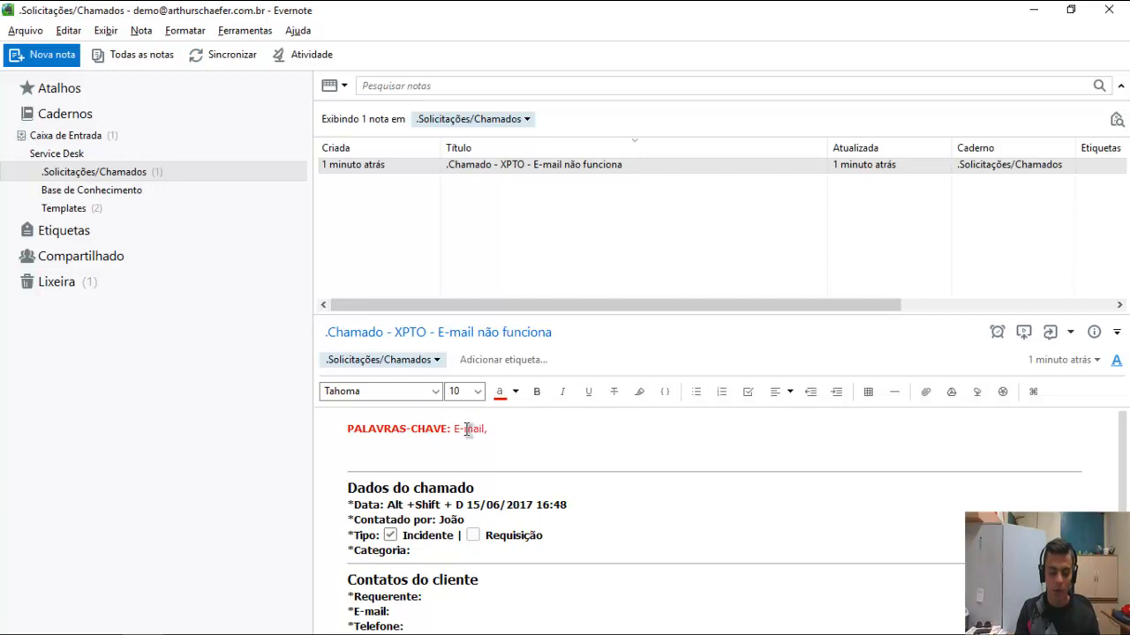
text(, Outloo)
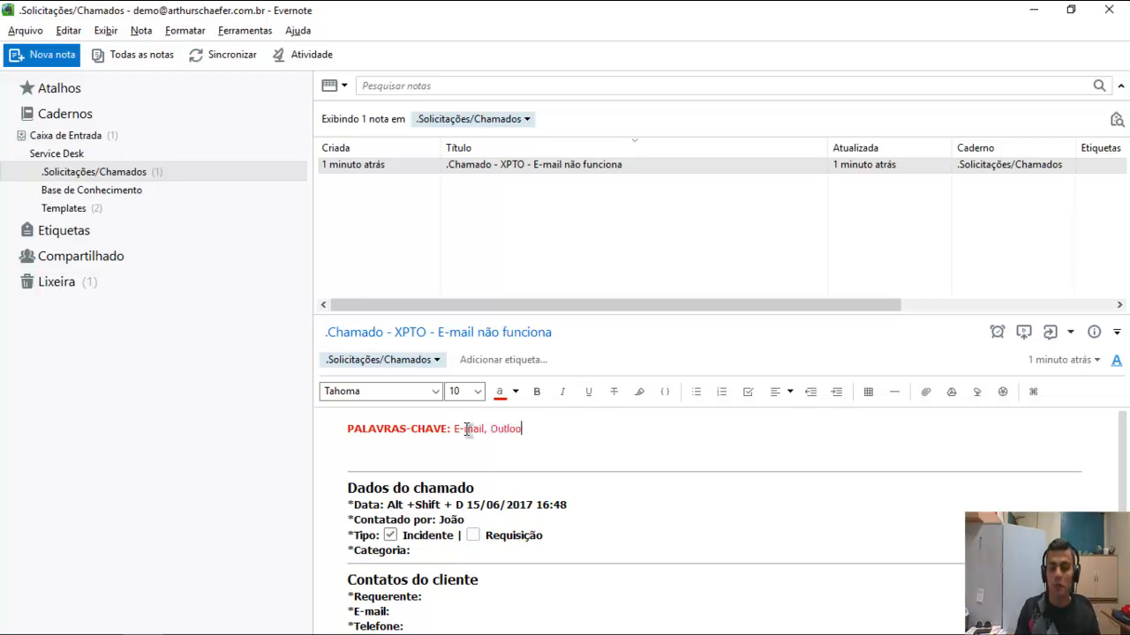
text(k, Exchange)
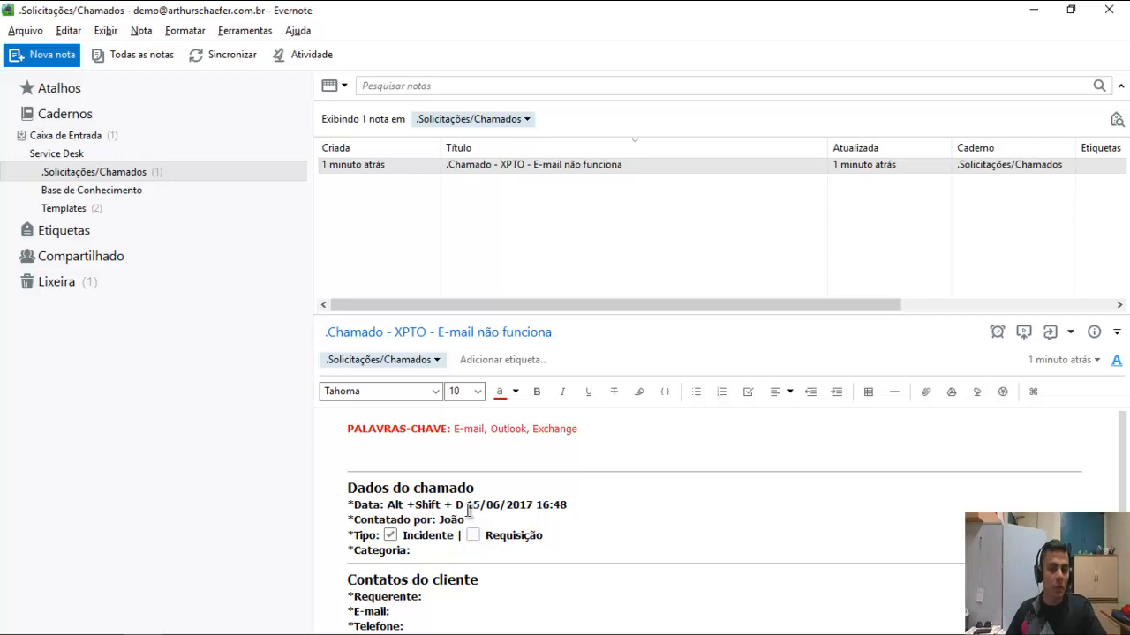
scroll(472, 514, down, 3)
scroll(476, 507, up, 3)
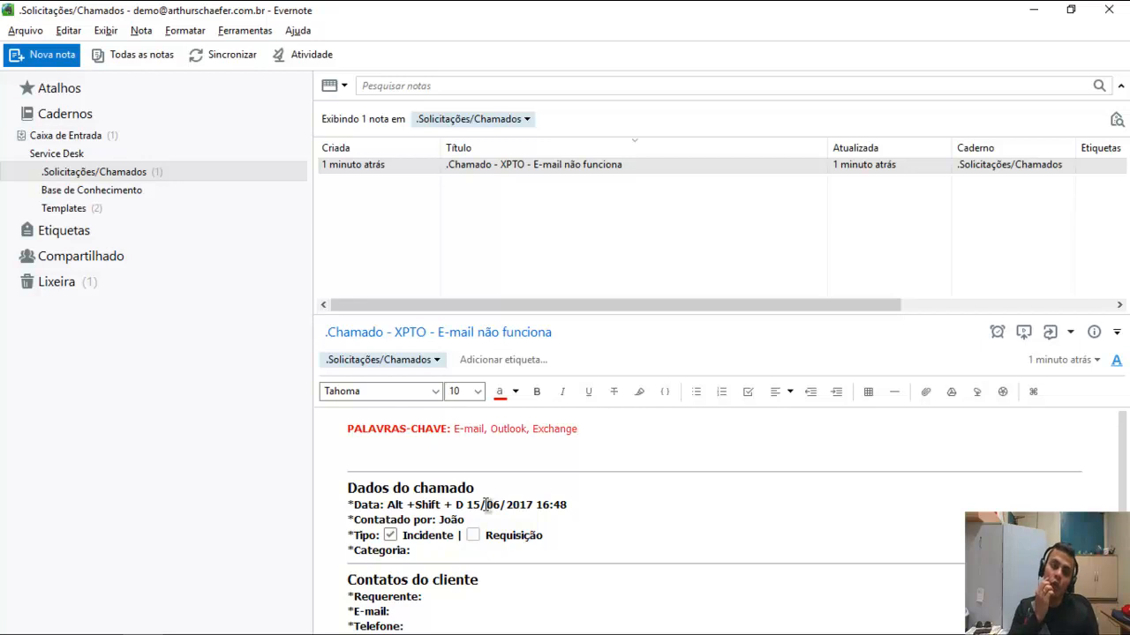
Search all notes for 'E-mail' and open the ticket template from the results.
key(super+shift+f)
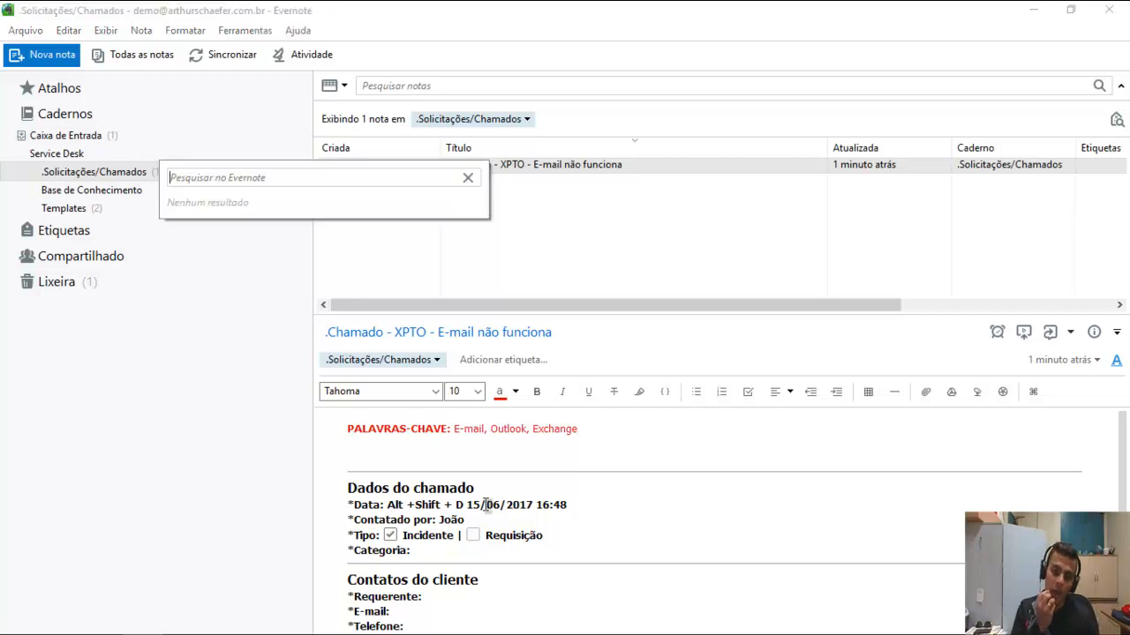
text(E-mail)
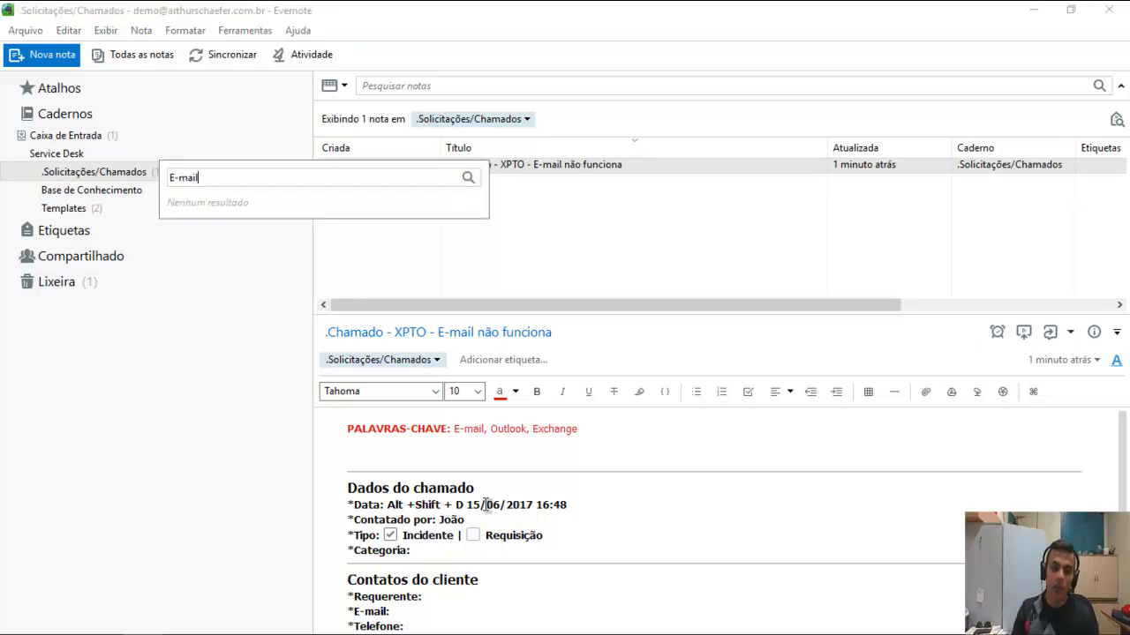
key(Return)
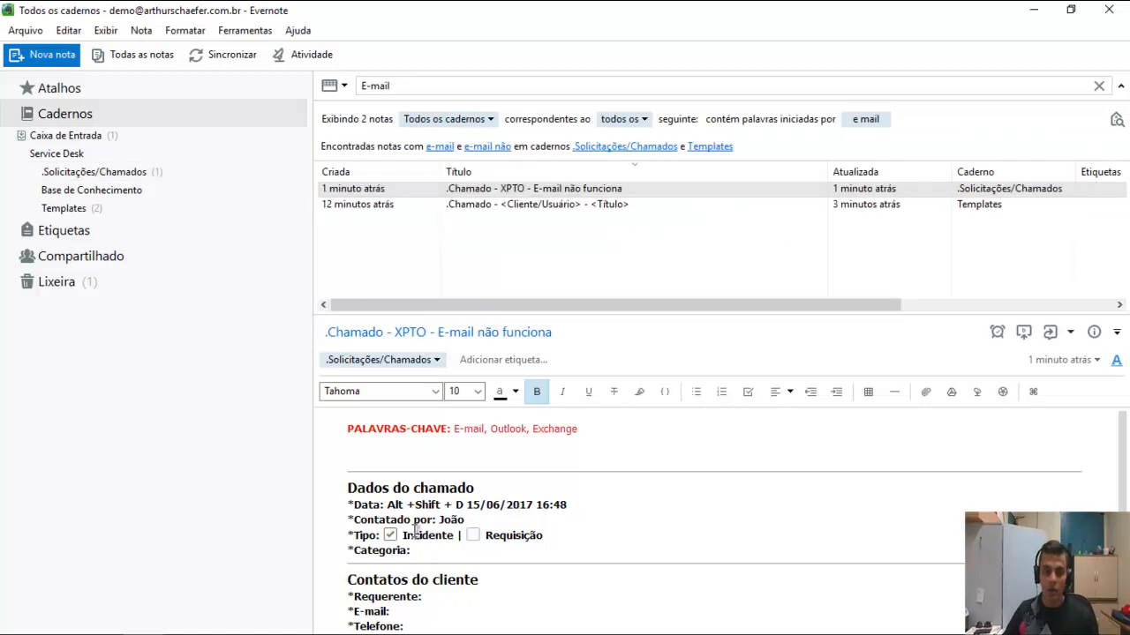
drag(453, 430, 490, 431)
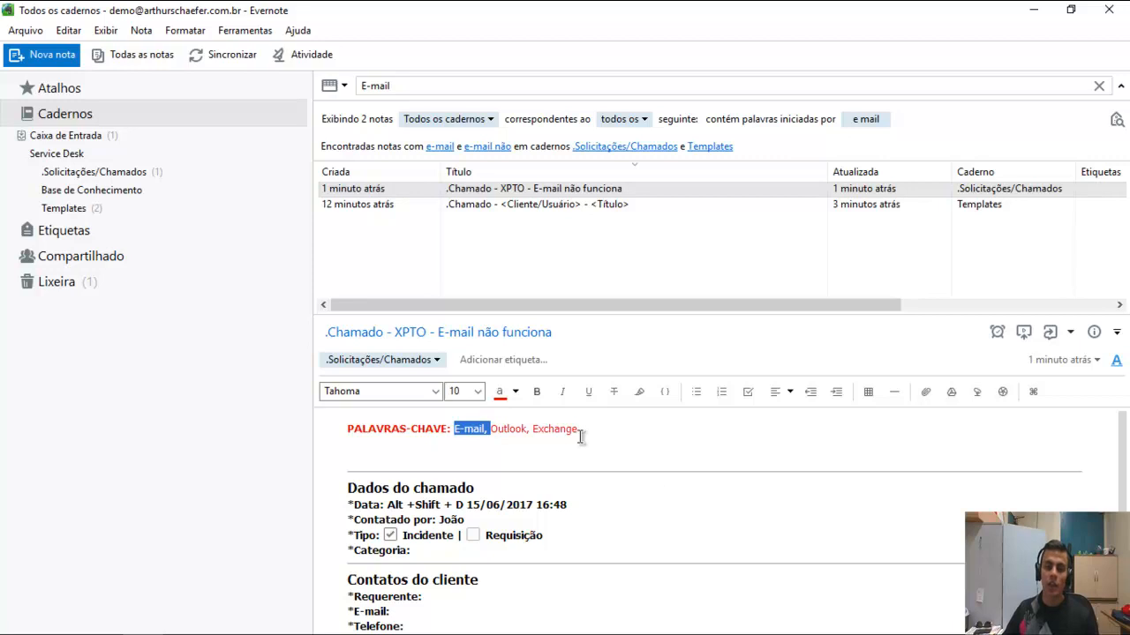
click(551, 207)
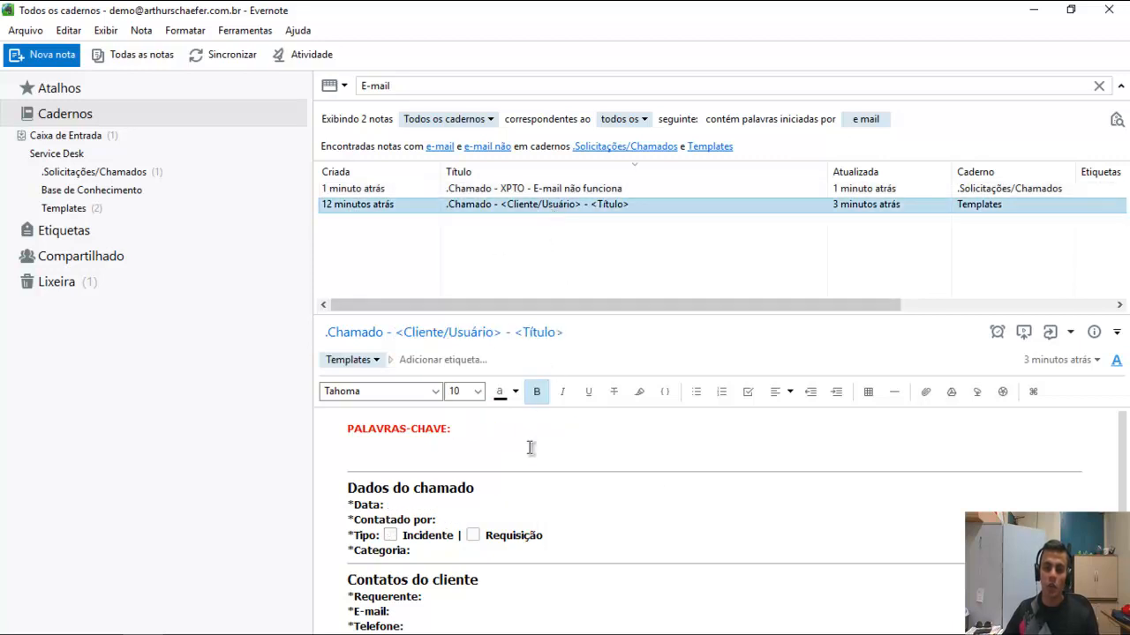
scroll(525, 441, down, 3)
drag(391, 446, 353, 447)
click(515, 475)
Search notes for the keywords 'Exchange' and then 'Outlook'.
key(ctrl+q)
text(Exchange)
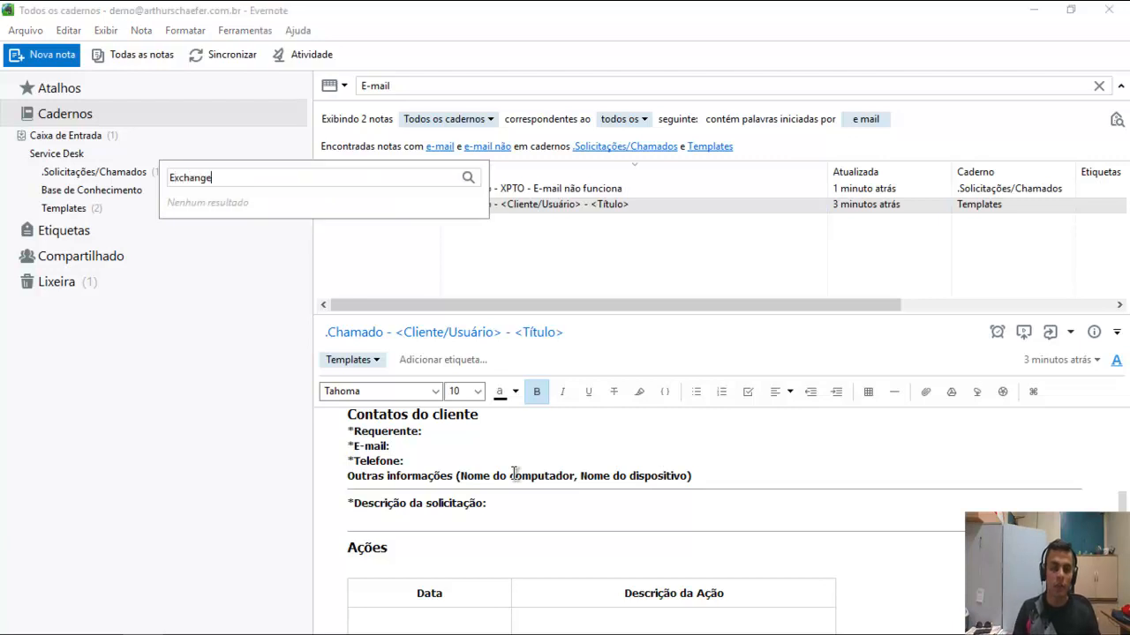
key(Return)
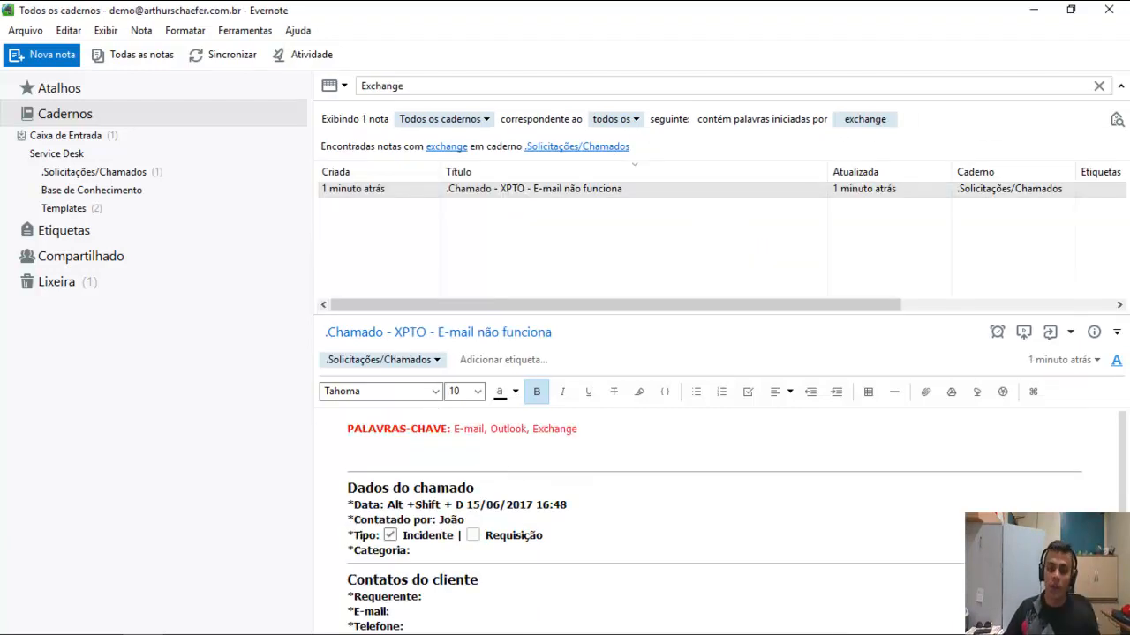
key(ctrl+q)
text(Outlook)
key(Return)
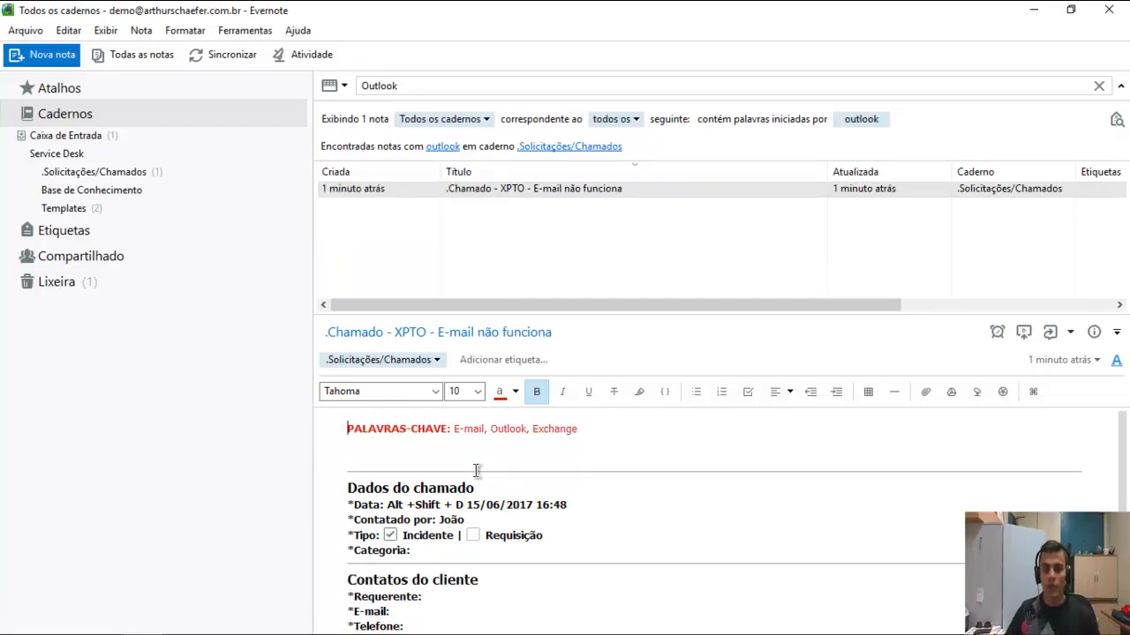
Search for 'E-mail não funciona' and select the found ticket in the list.
key(ctrl+q)
text(E)
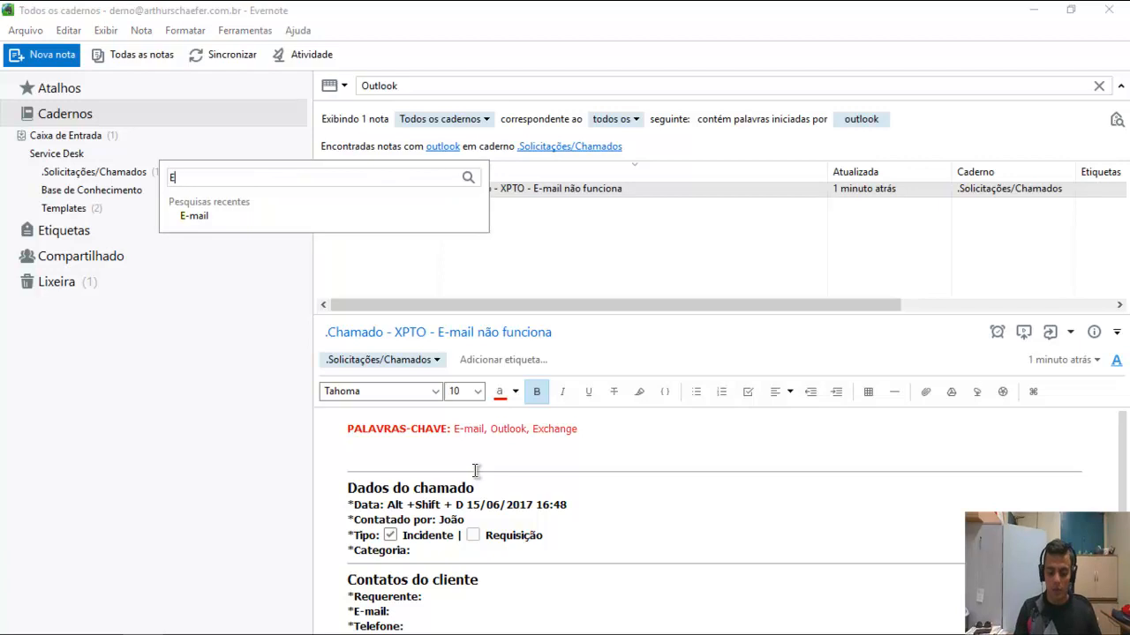
text(-mail não funciona)
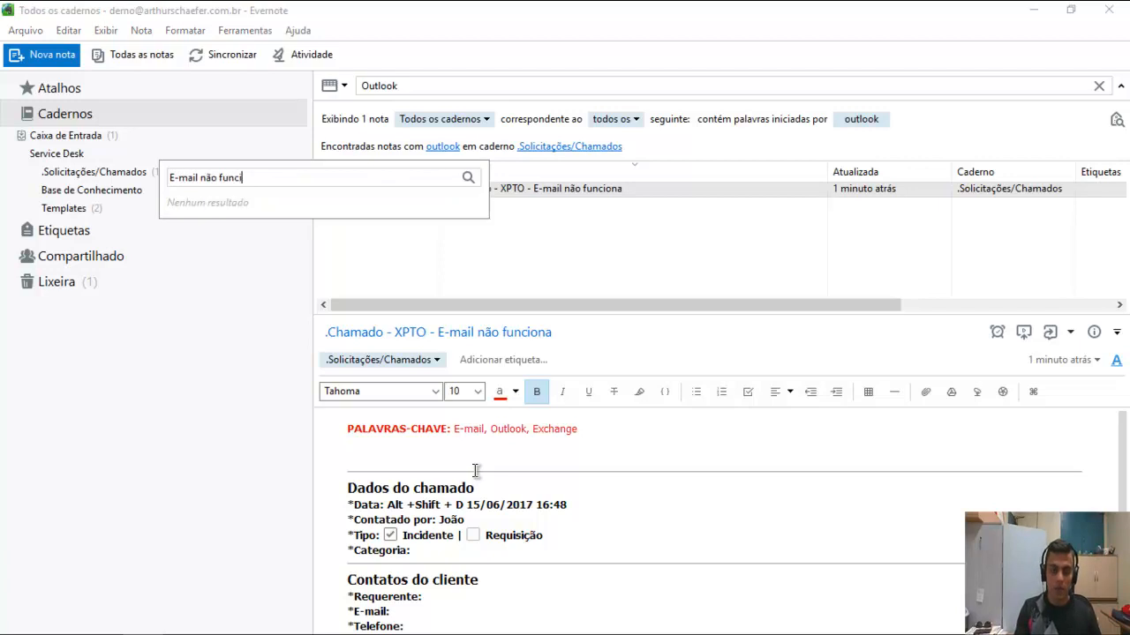
key(Return)
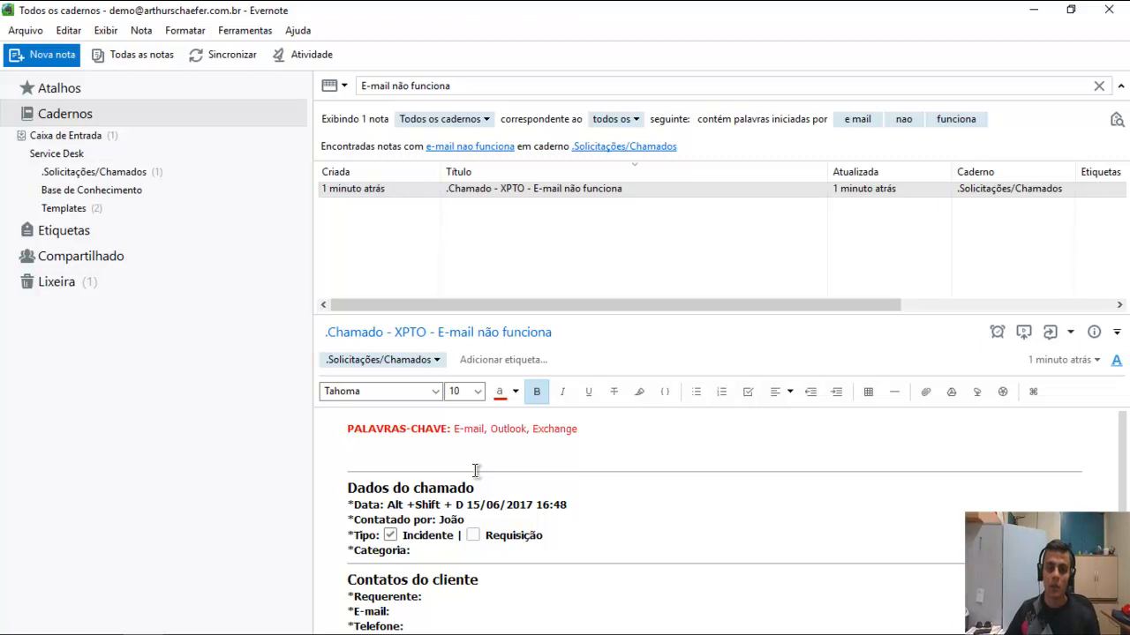
click(372, 272)
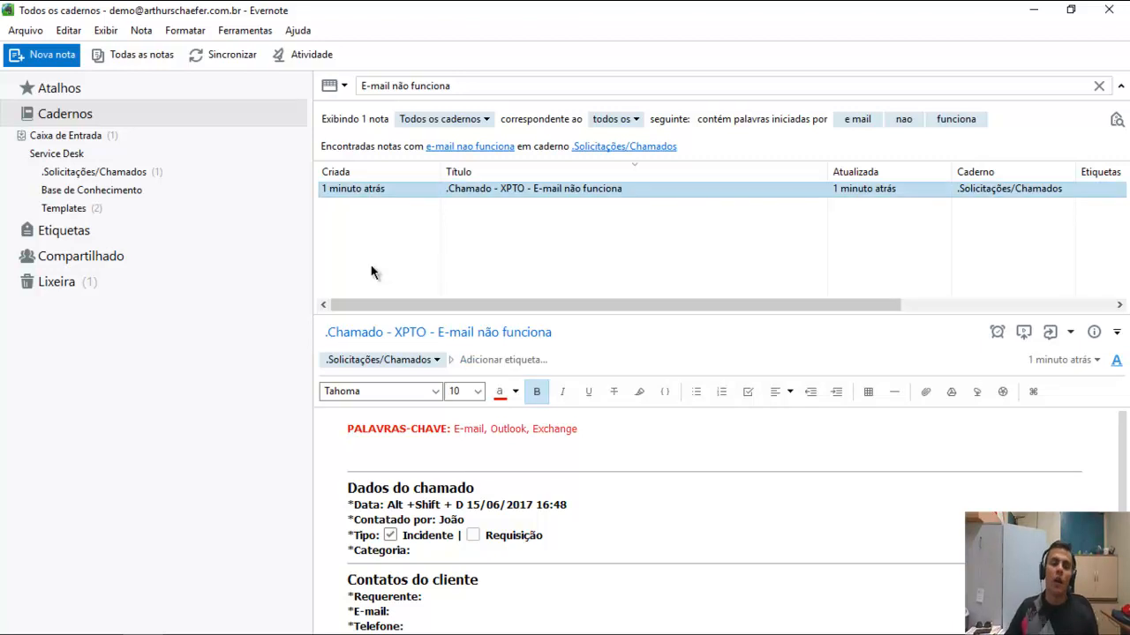
scroll(469, 485, down, 2)
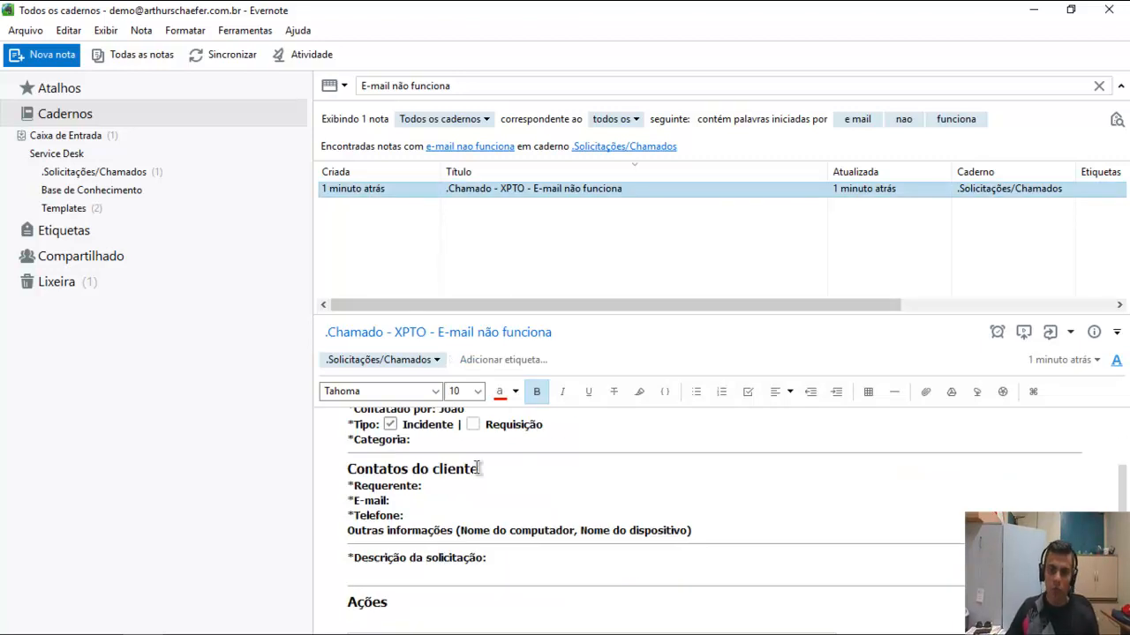
Open the ticket in its own window; fill Categoria 'E-mail' and the requester's name, e-mail, phone.
double_click(509, 190)
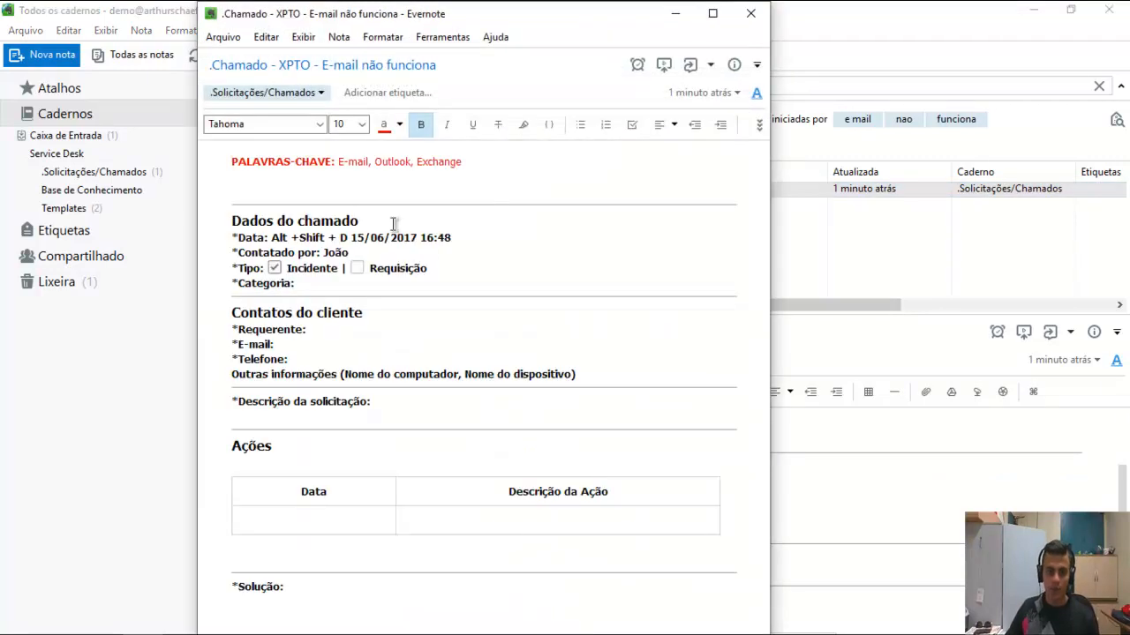
click(352, 288)
text(c E-mail)
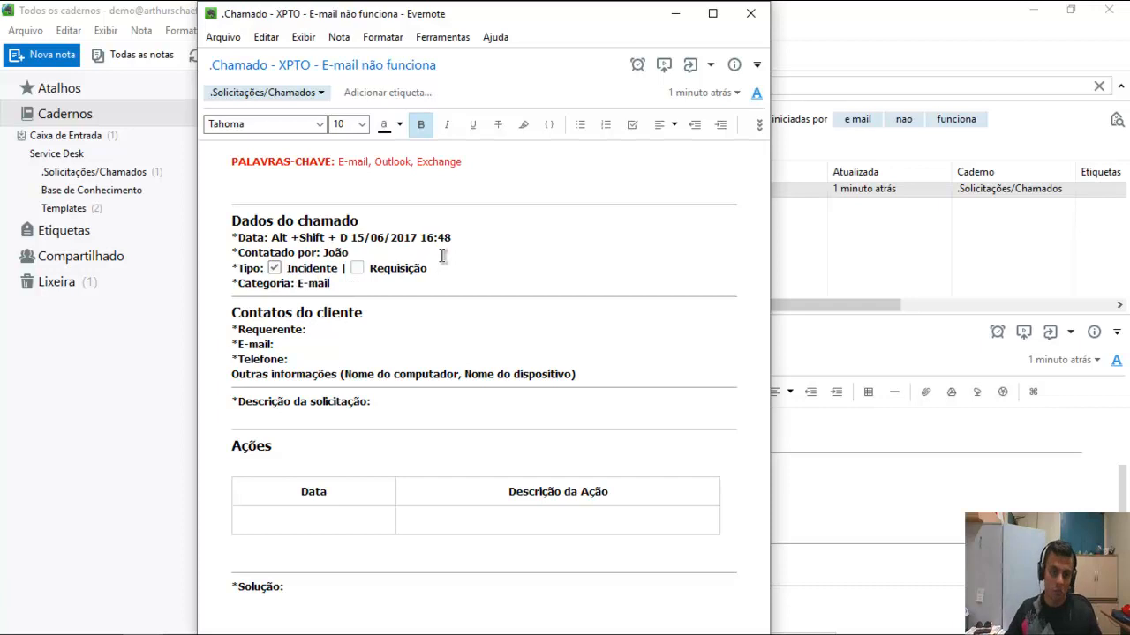
click(442, 325)
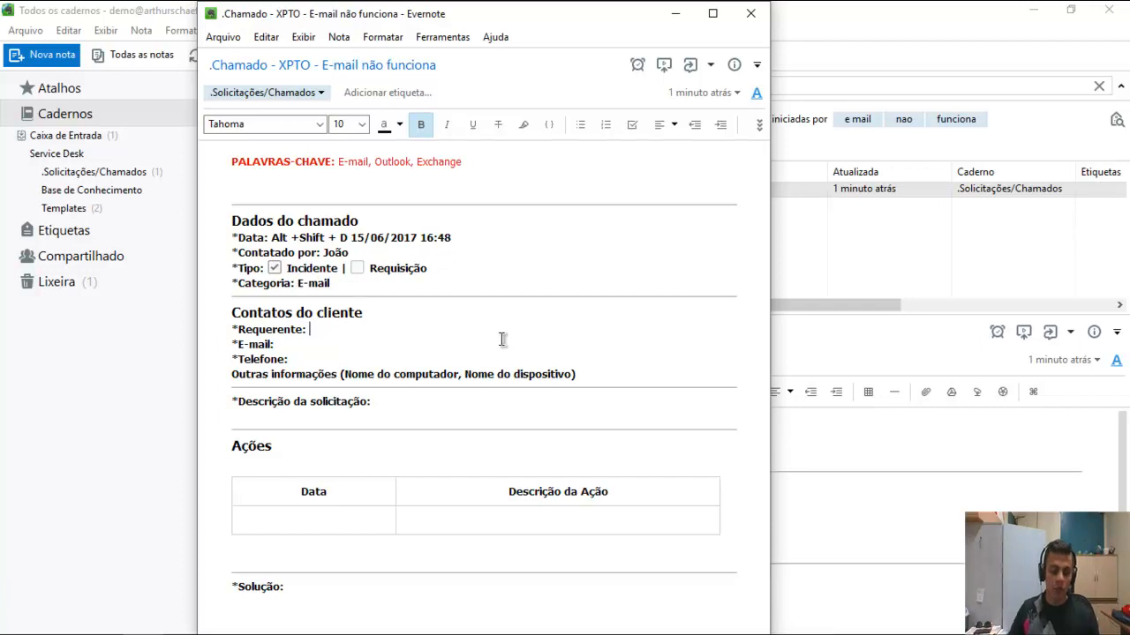
text(João)
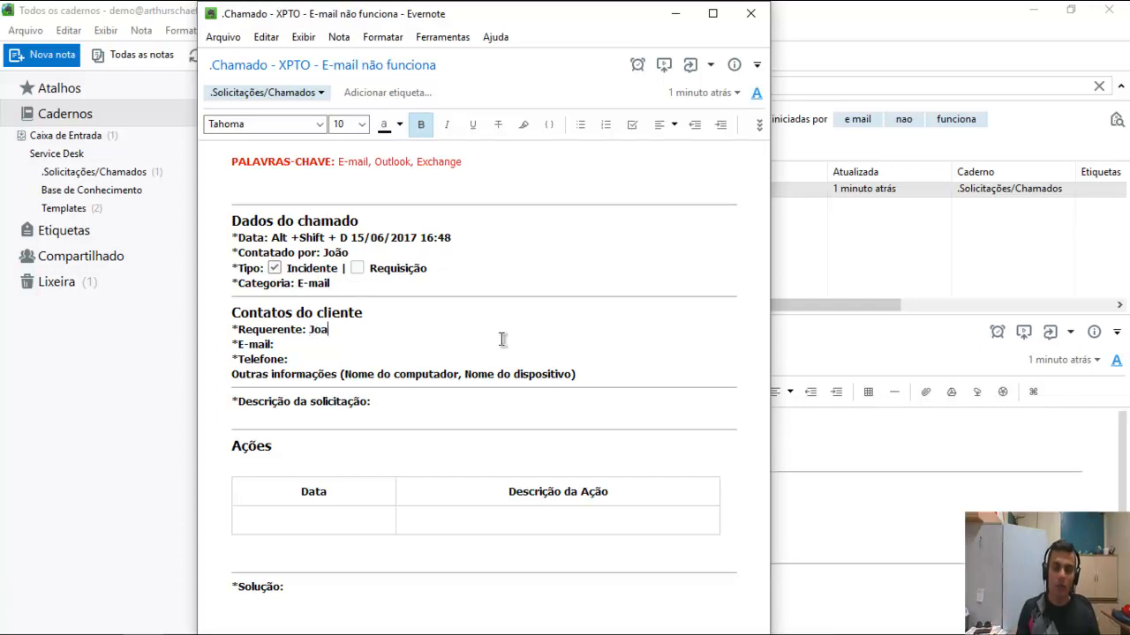
key(BackSpace)
key(BackSpace)
text(ão)
click(471, 349)
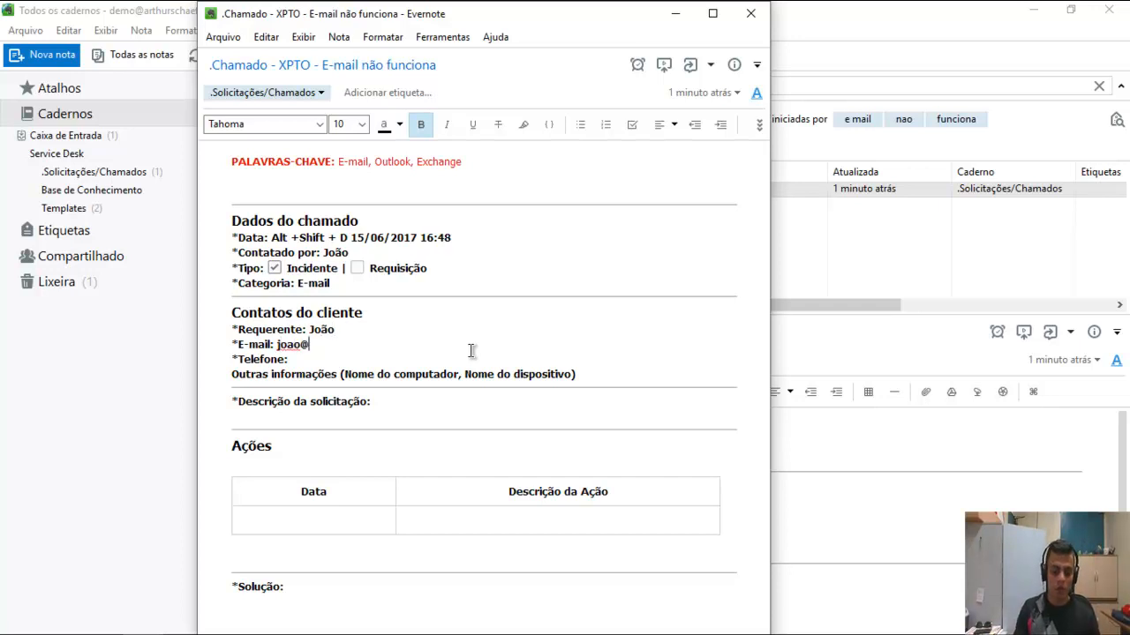
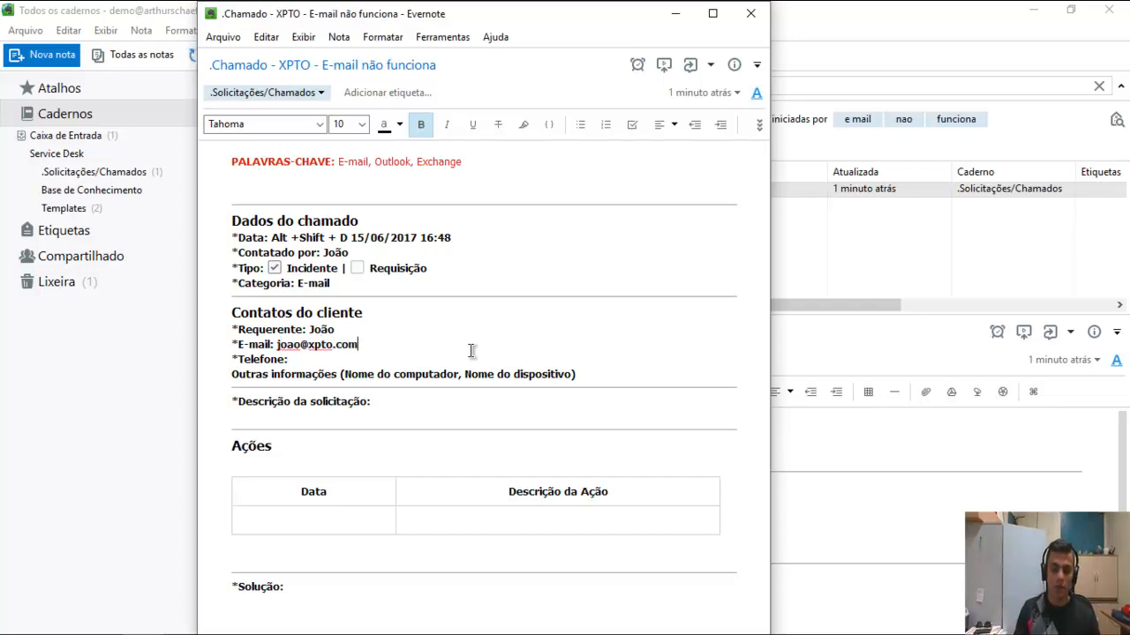
click(440, 362)
text(5155555555)
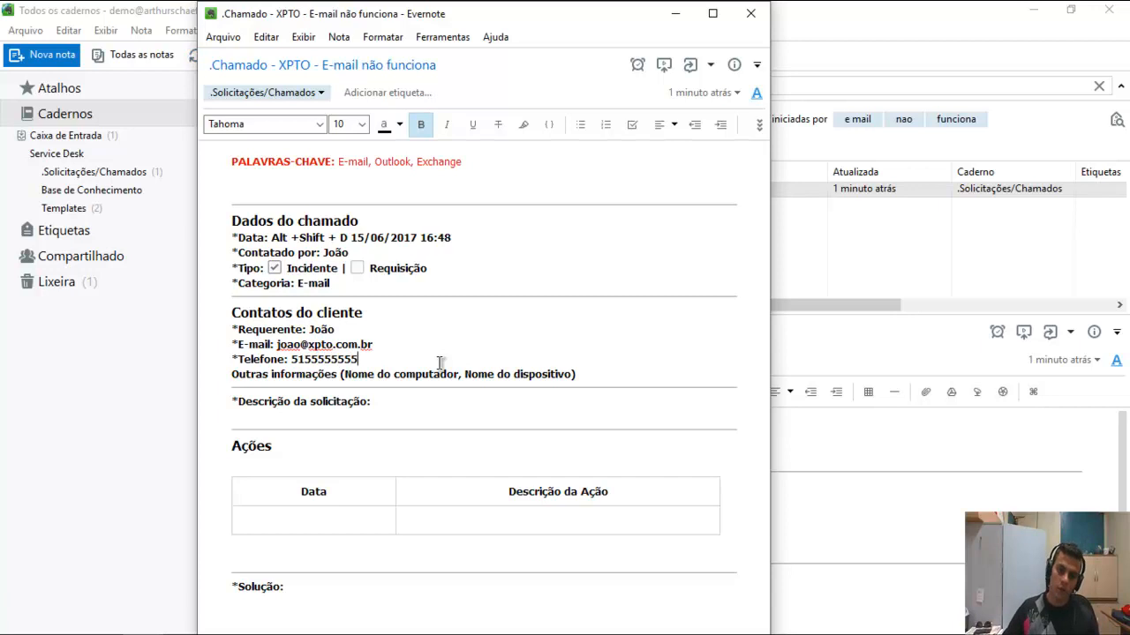
Add PC12 under Outras informações and describe e-mail not updating since yesterday afternoon.
click(612, 373)
key(Return)
text(C)
key(BackSpace)
text(PC12)
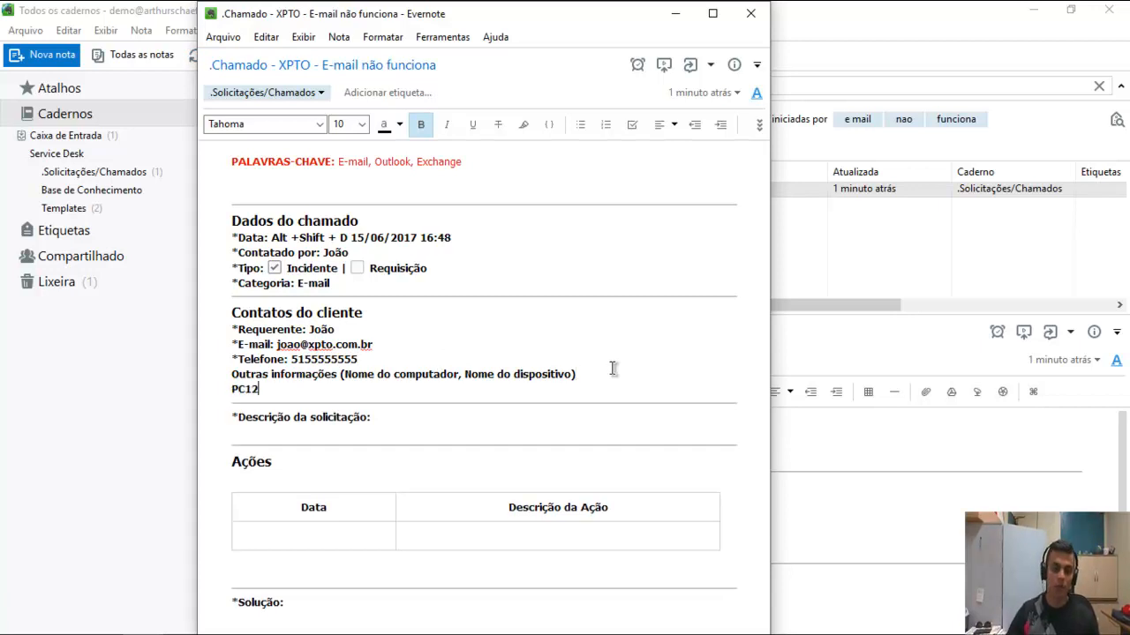
click(341, 432)
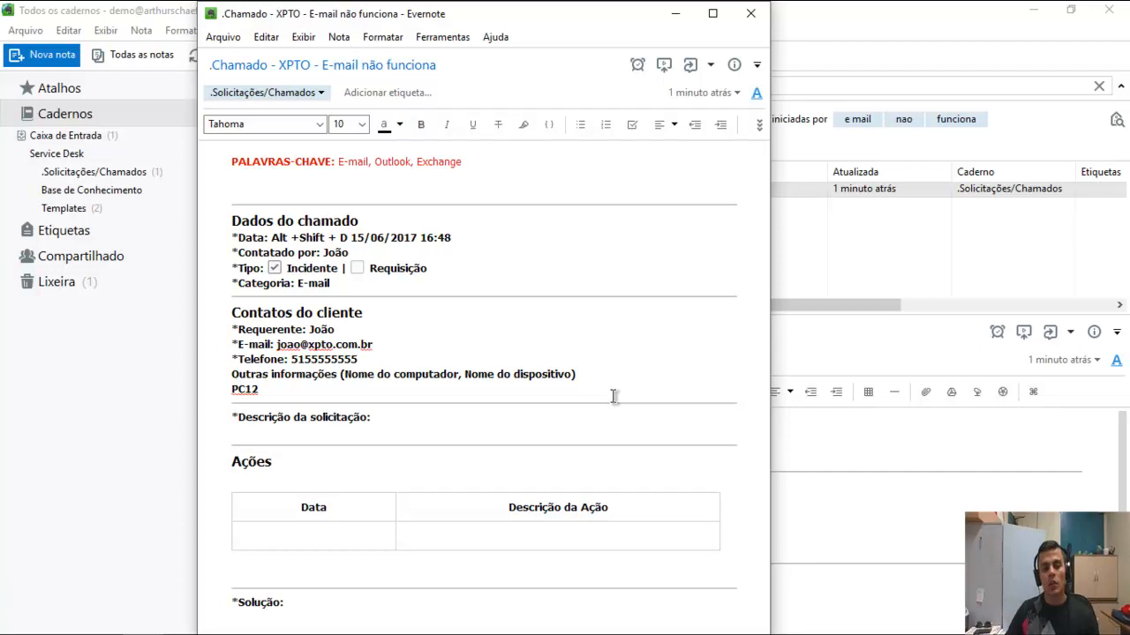
text(Desd)
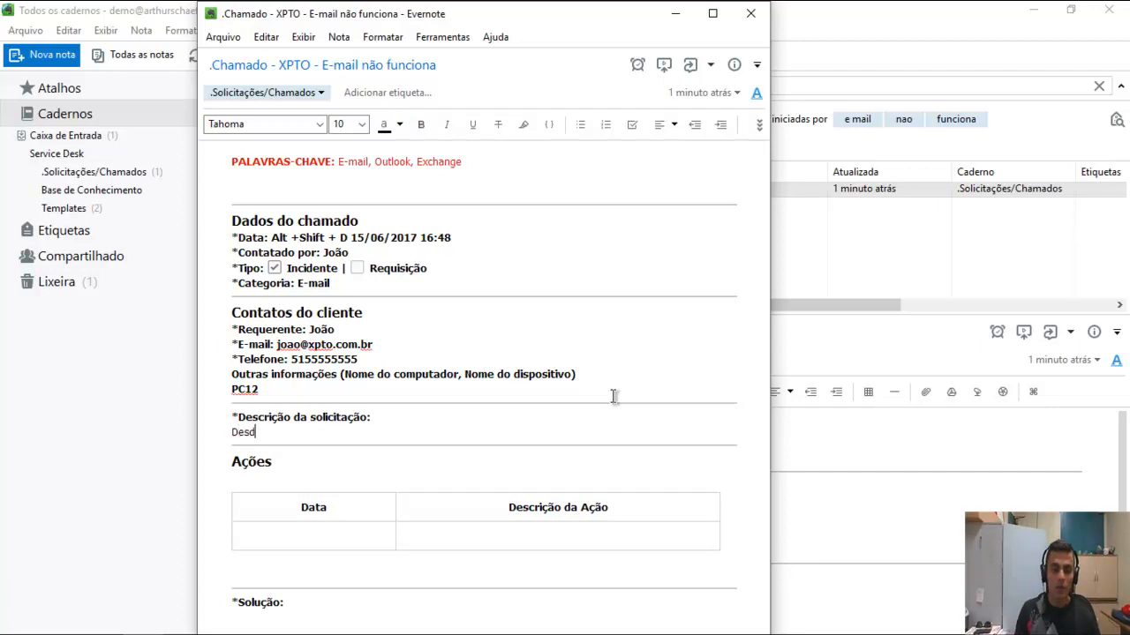
text(e ontem a tarde meu e-mail não atualiza mais.)
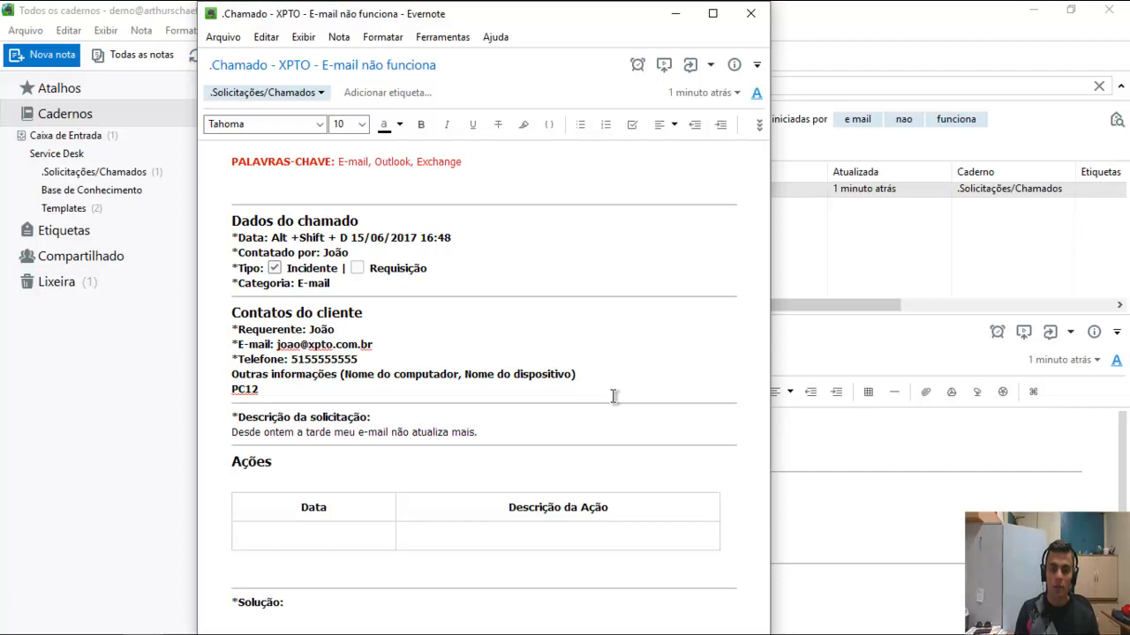
text( Não ti)
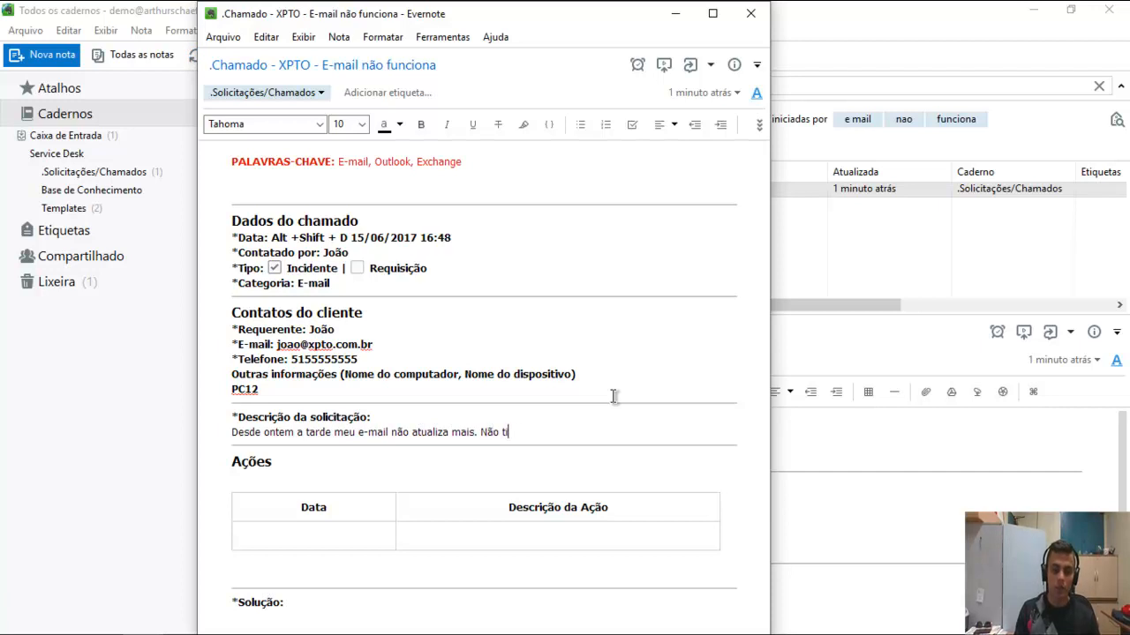
text(ve problemas de i)
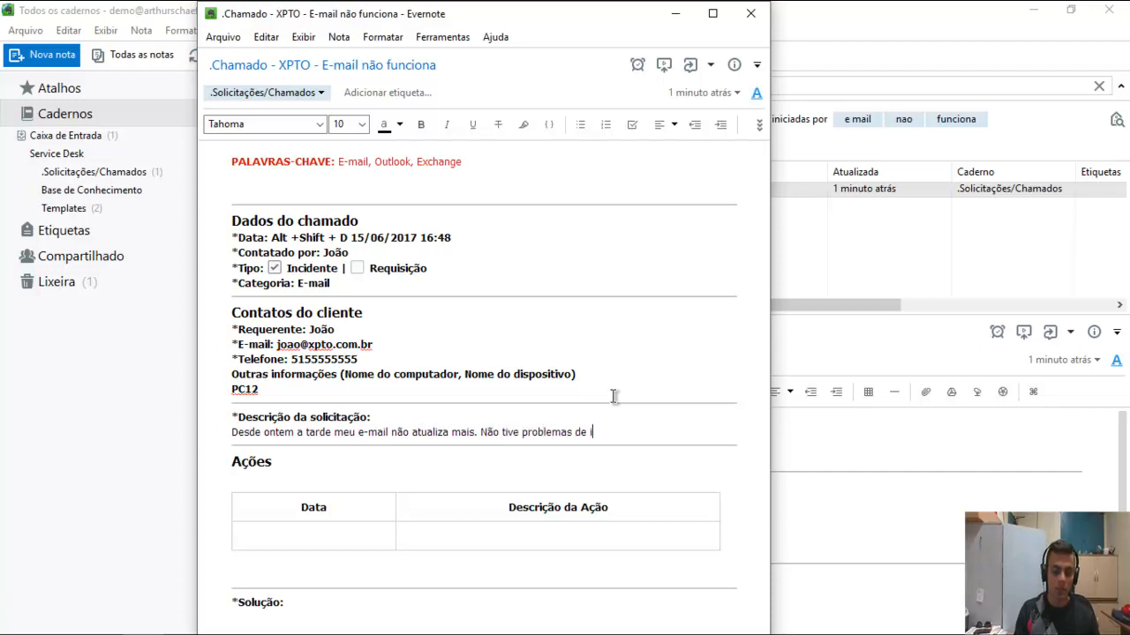
text(nternet.)
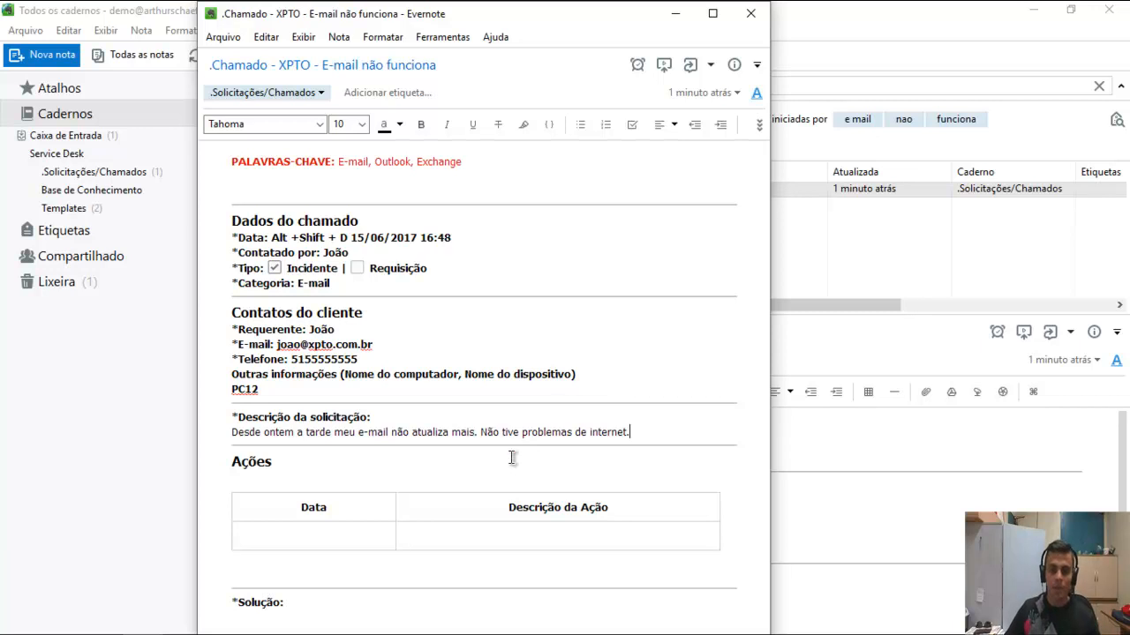
click(342, 534)
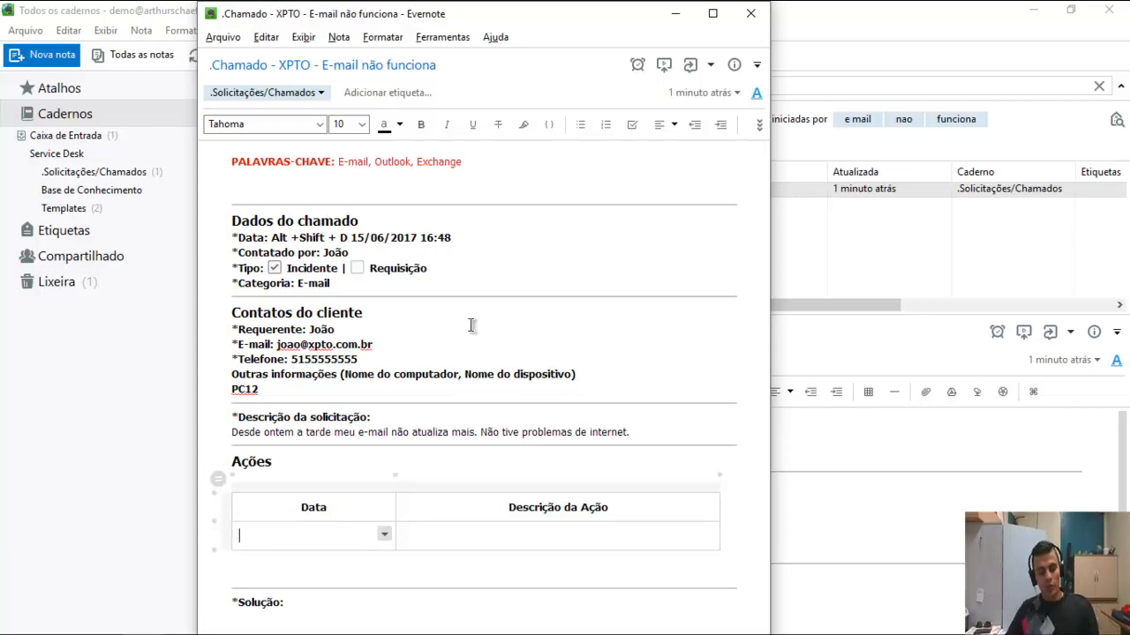
Date the first Ações row 15/06/2017 16:50 and note the client didn't answer, call again.
key(alt+shift+d)
click(460, 539)
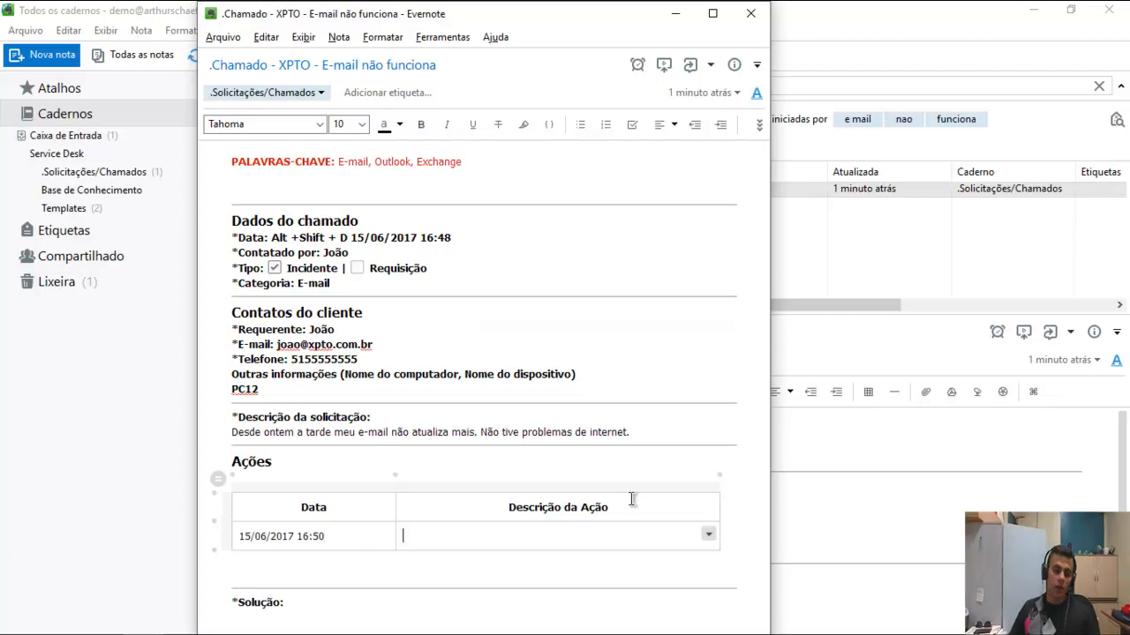
text(Atendi)
key(BackSpace)
key(BackSpace)
key(BackSpace)
key(BackSpace)
key(BackSpace)
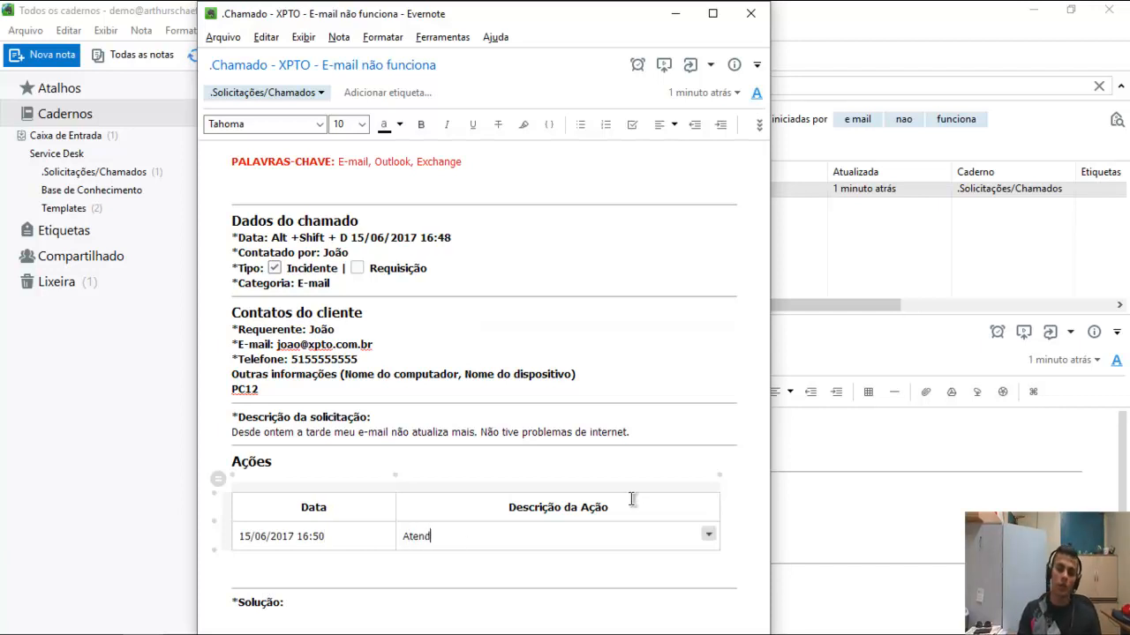
key(BackSpace)
text(Em )
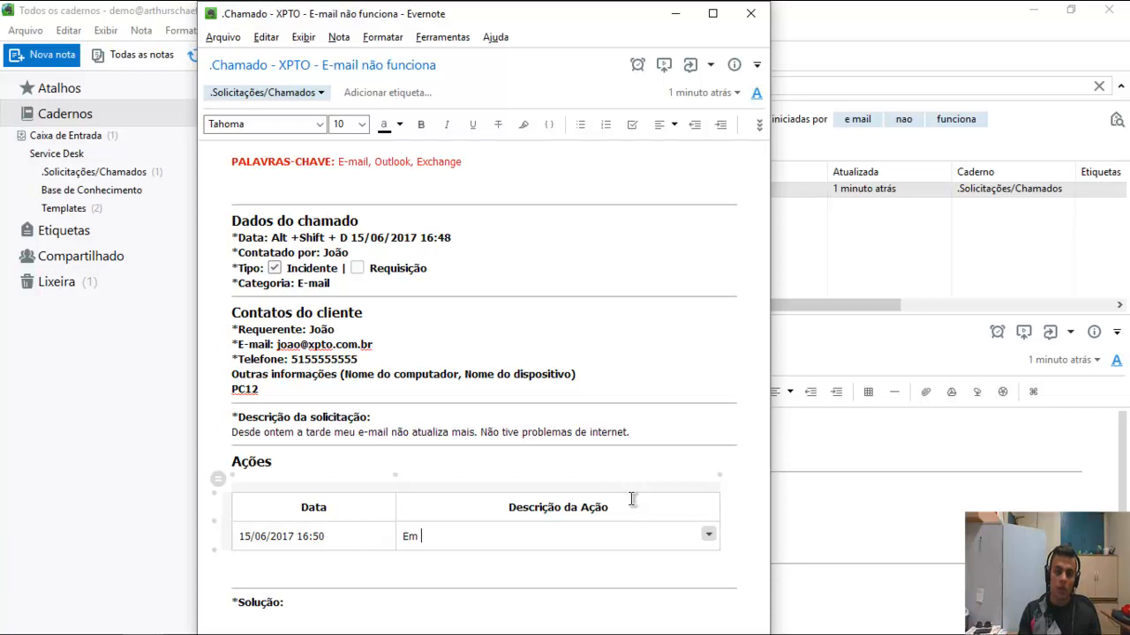
text(contato com cliente)
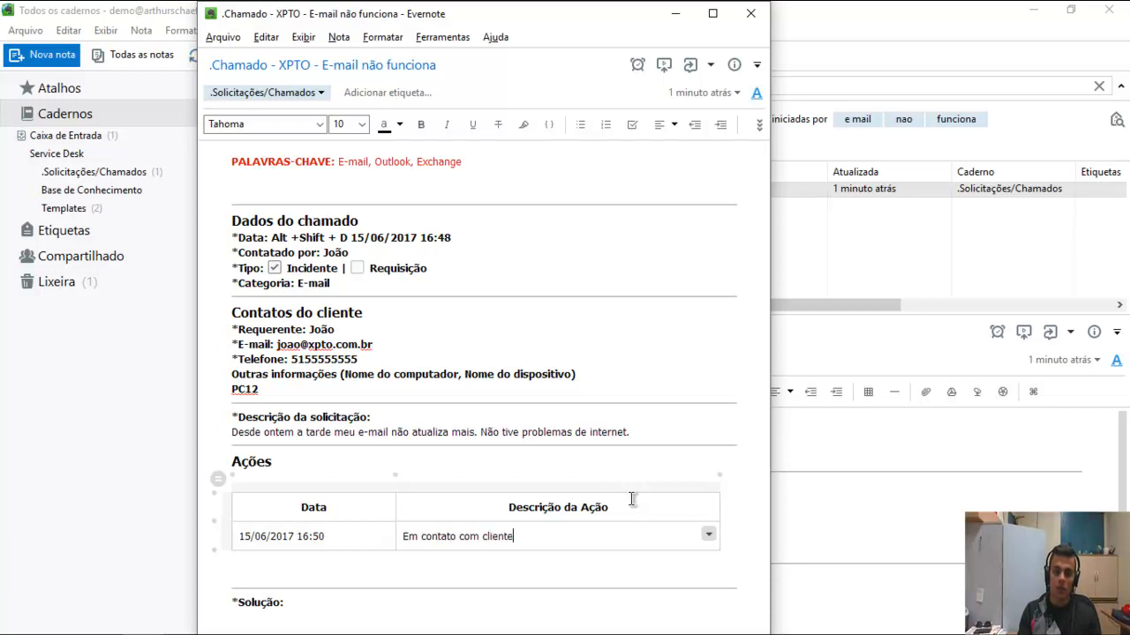
text( e o mesmo não atendeu)
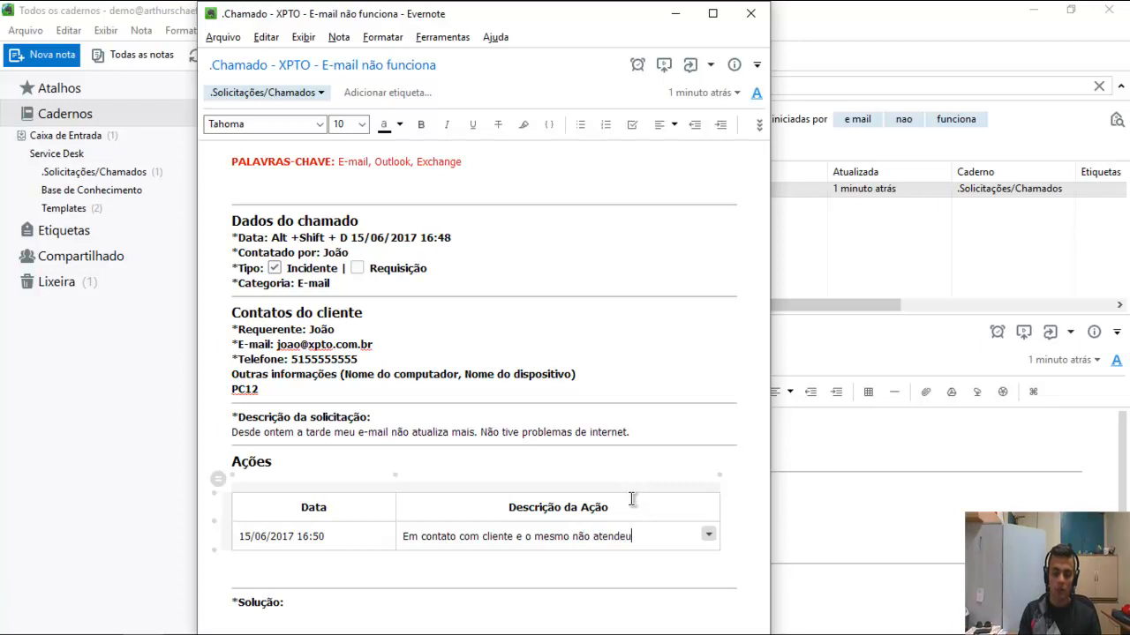
text(. Ligar novamente)
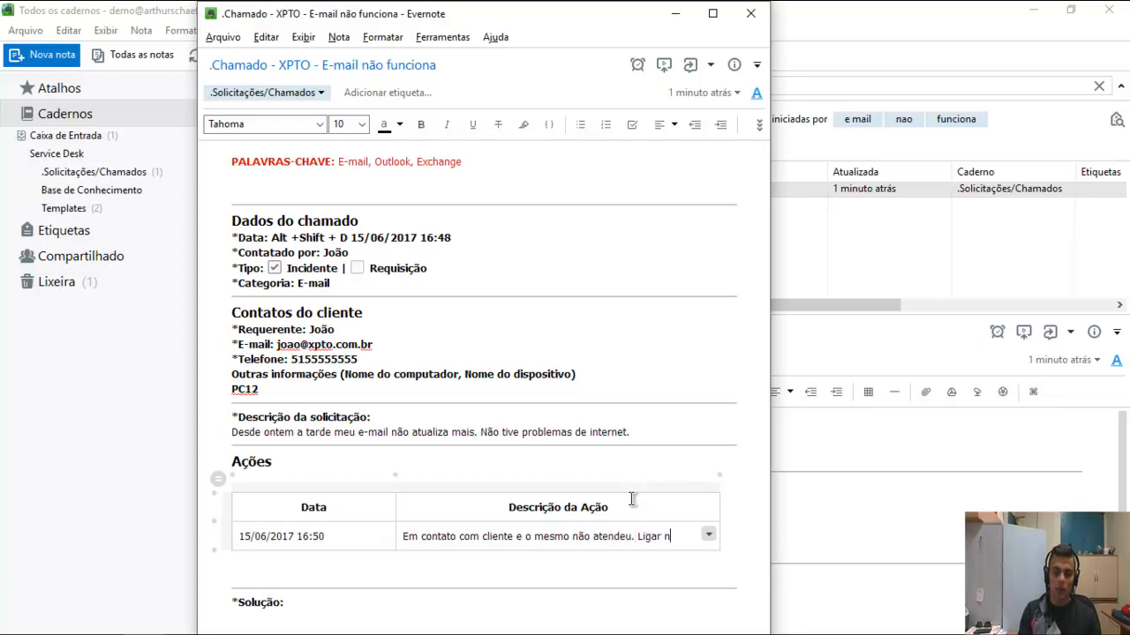